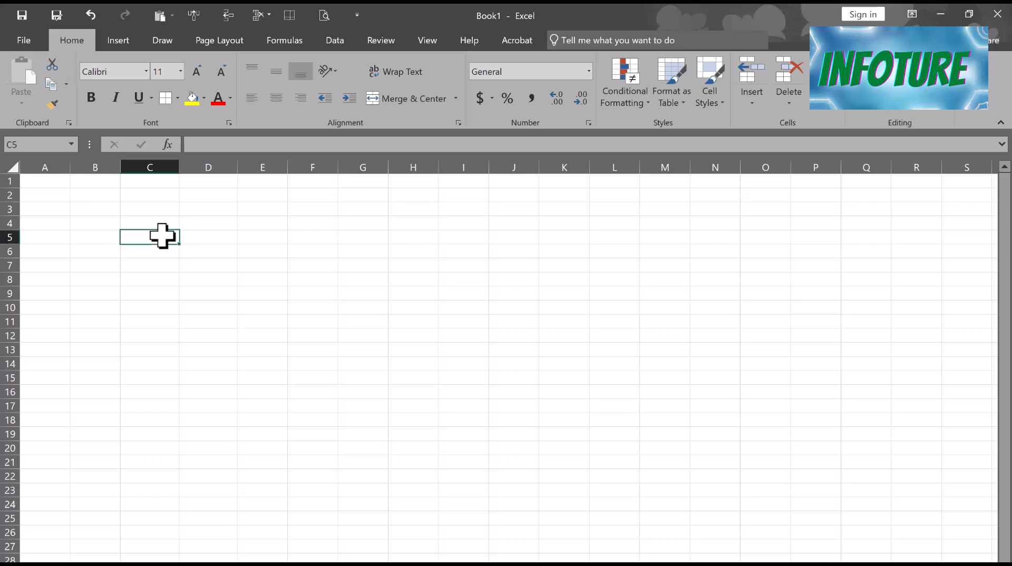
- Enter the labels Name:, ID:, Program:, Result: and Year: down cells C5 to C9
{"action": "type", "text": "Name"}
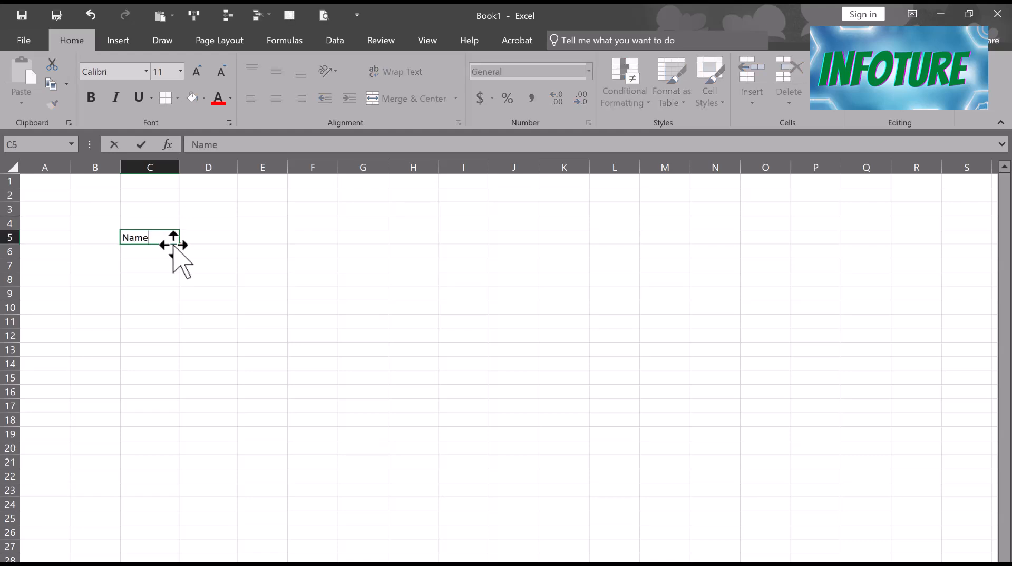
{"action": "type", "text": ":"}
{"action": "key", "text": "Return"}
{"action": "type", "text": "ID"}
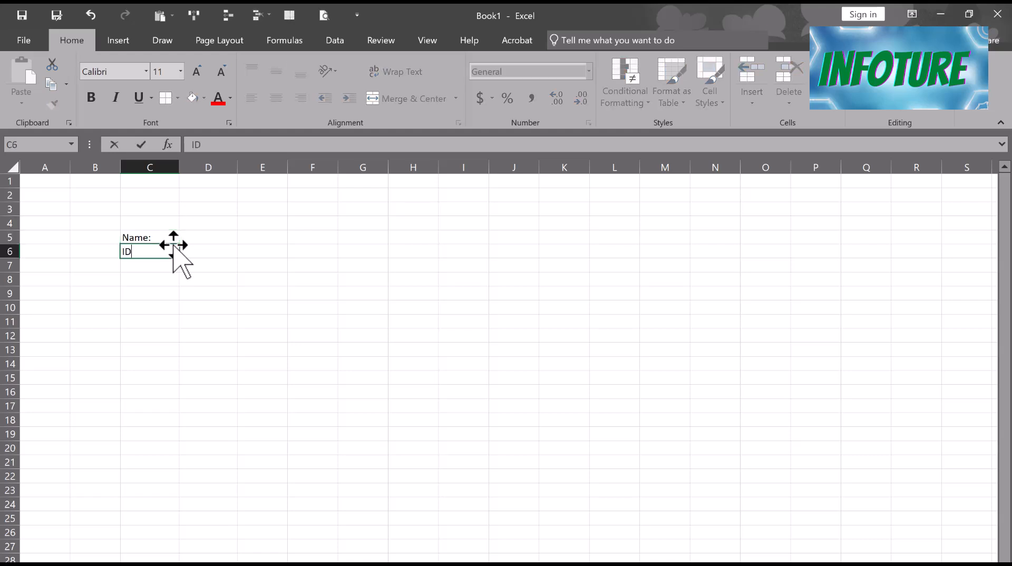
{"action": "type", "text": ":"}
{"action": "key", "text": "Return"}
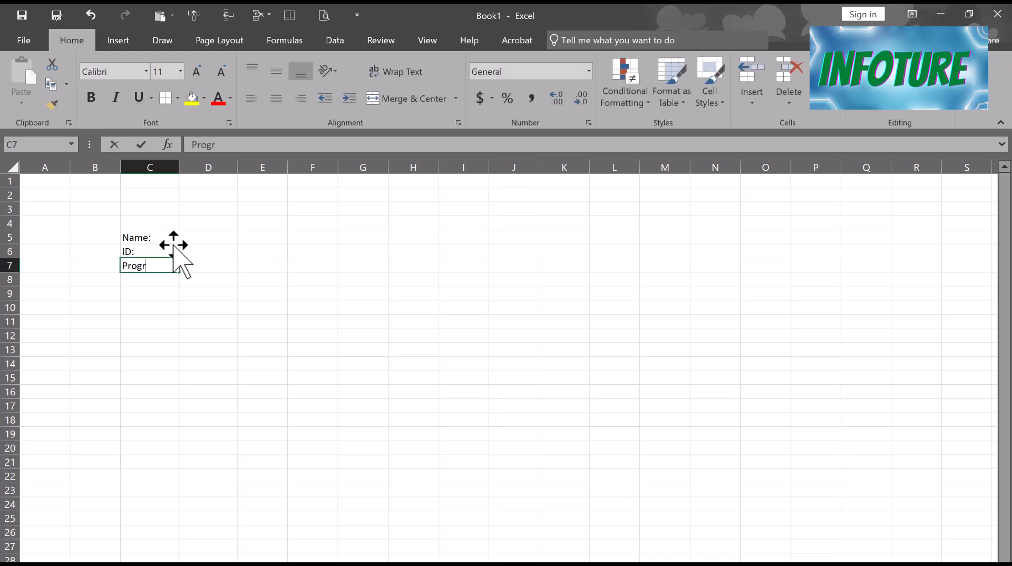
{"action": "type", "text": "Program:"}
{"action": "key", "text": "Return"}
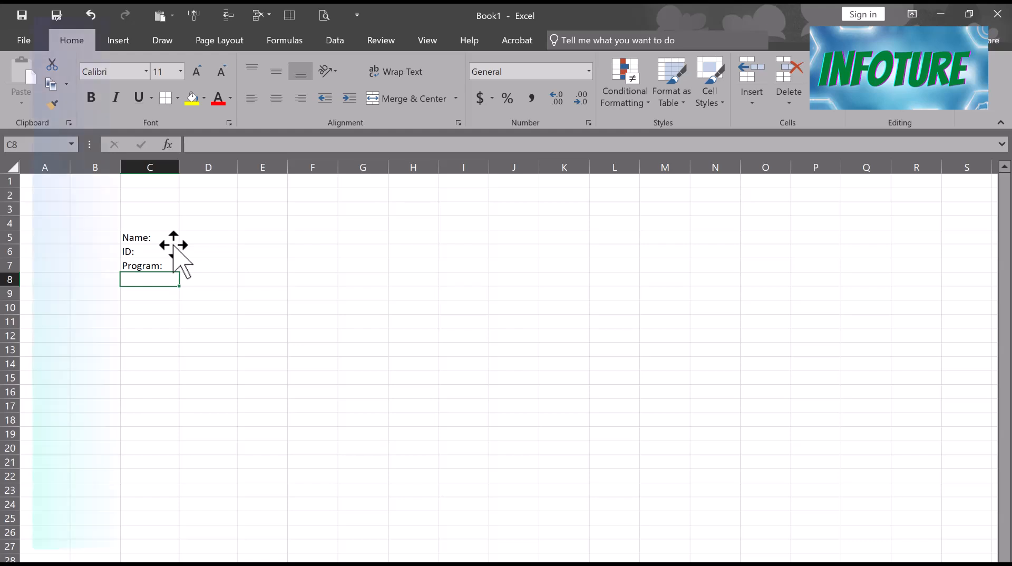
{"action": "type", "text": "Result"}
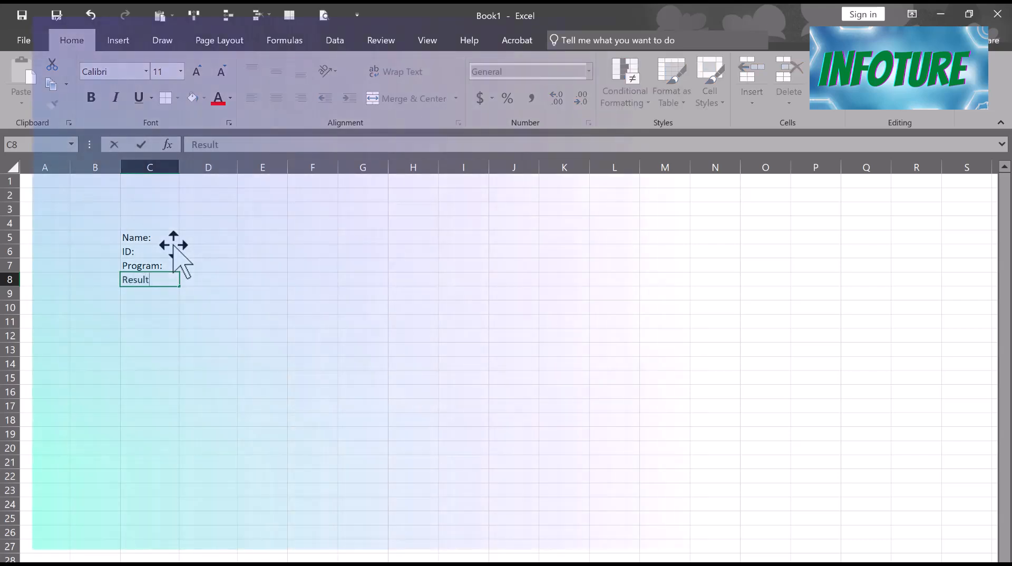
{"action": "type", "text": ":"}
{"action": "key", "text": "Return"}
{"action": "type", "text": "Year:"}
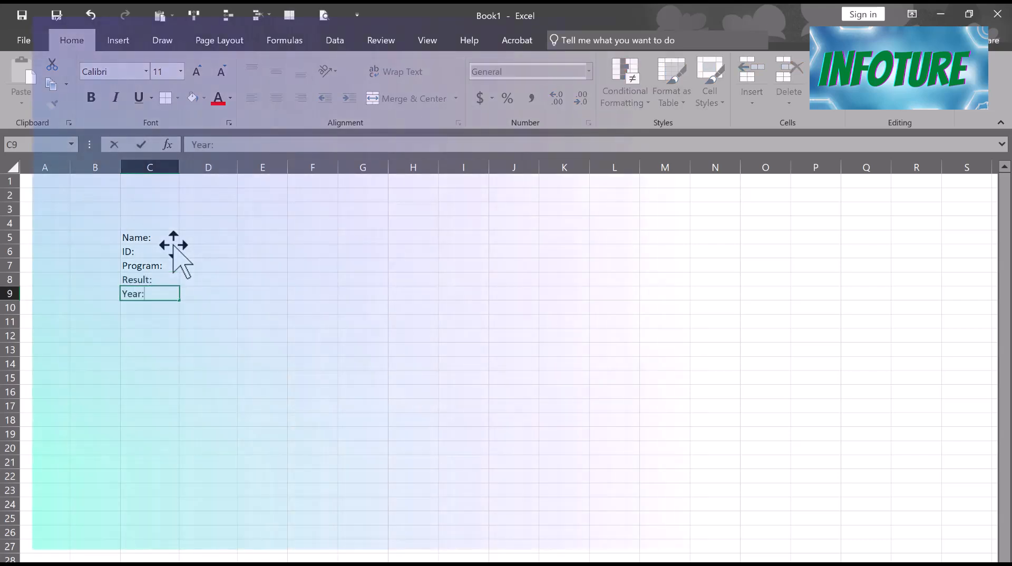
{"action": "key", "text": "Tab"}
- Enter the heading Input in D4, and below it the student's name, ID number, MBA, 3.69 and 2010 in D5:D9
{"action": "left_click", "coordinate": [193, 227]}
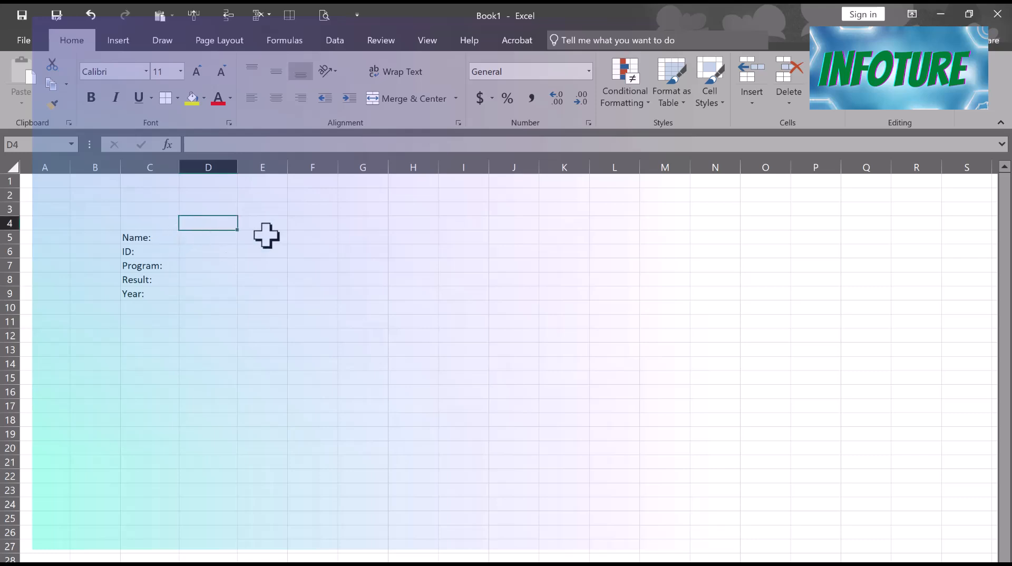
{"action": "type", "text": "Input"}
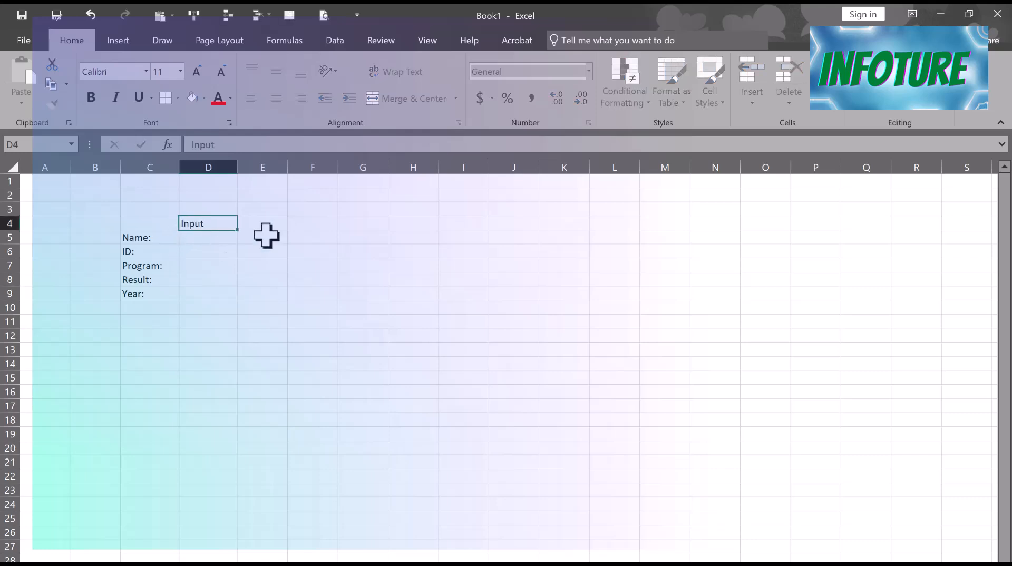
{"action": "key", "text": "Return"}
{"action": "type", "text": "Morsaline"}
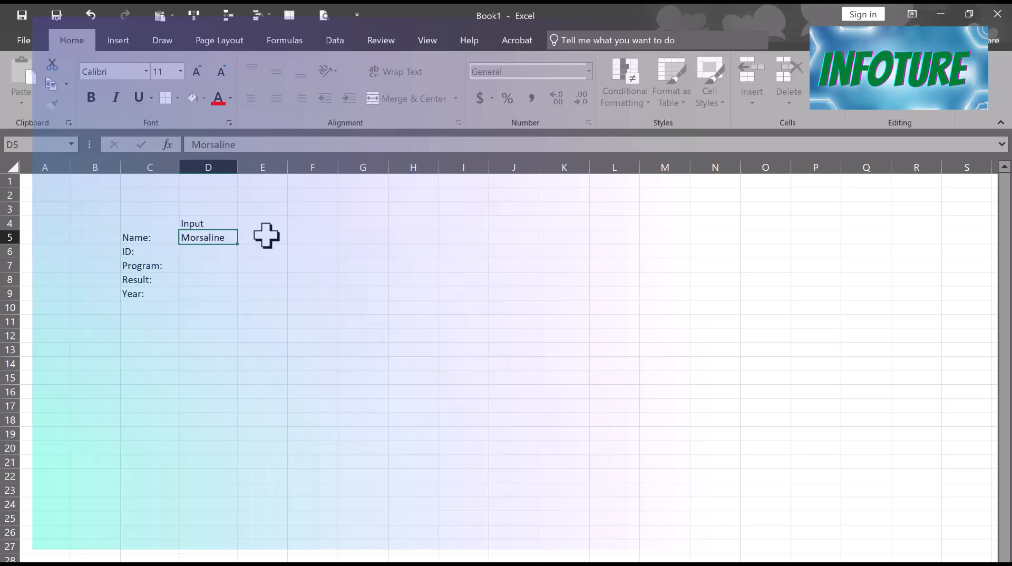
{"action": "key", "text": "Return"}
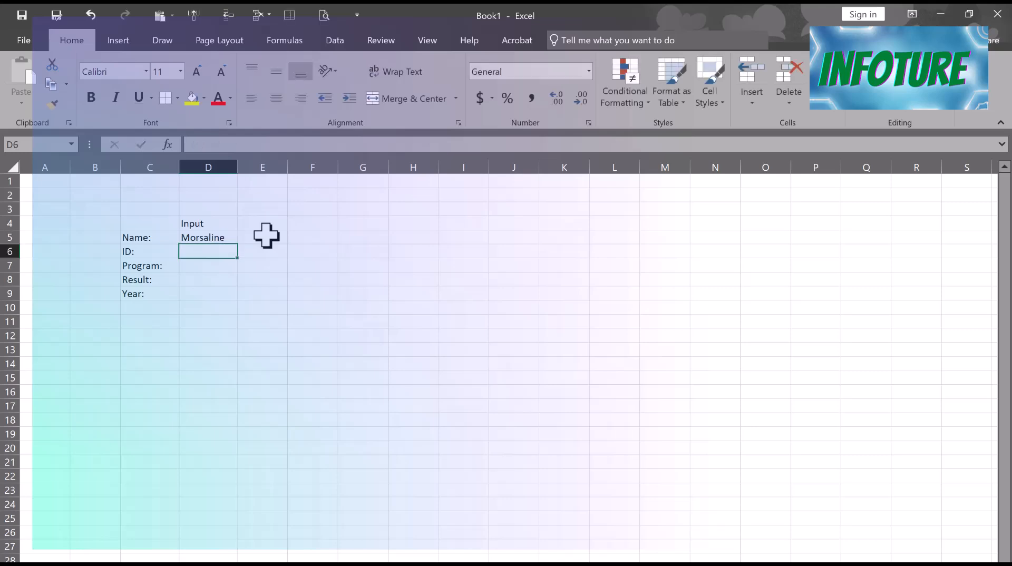
{"action": "type", "text": "'001"}
{"action": "key", "text": "Return"}
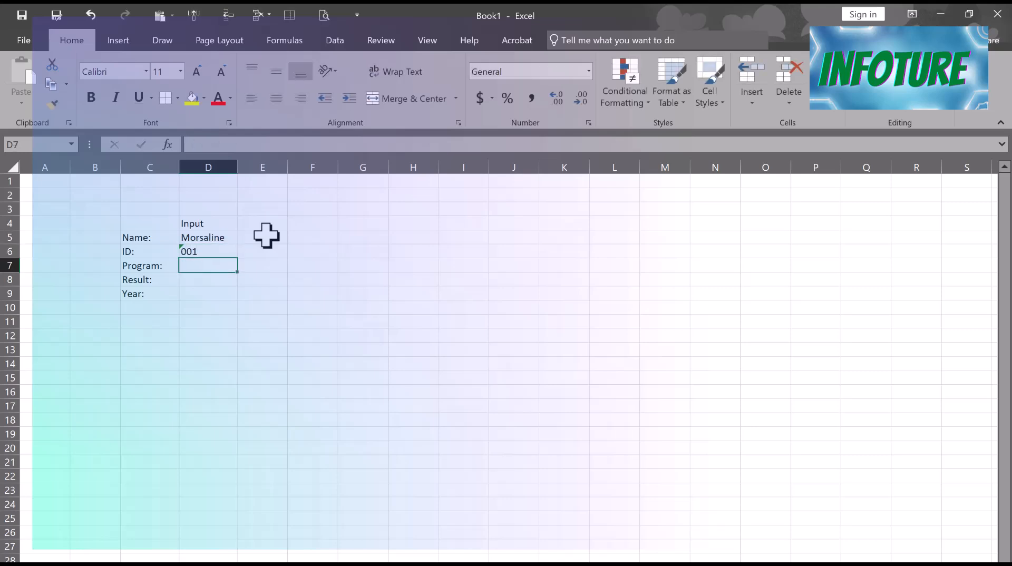
{"action": "type", "text": "MBA"}
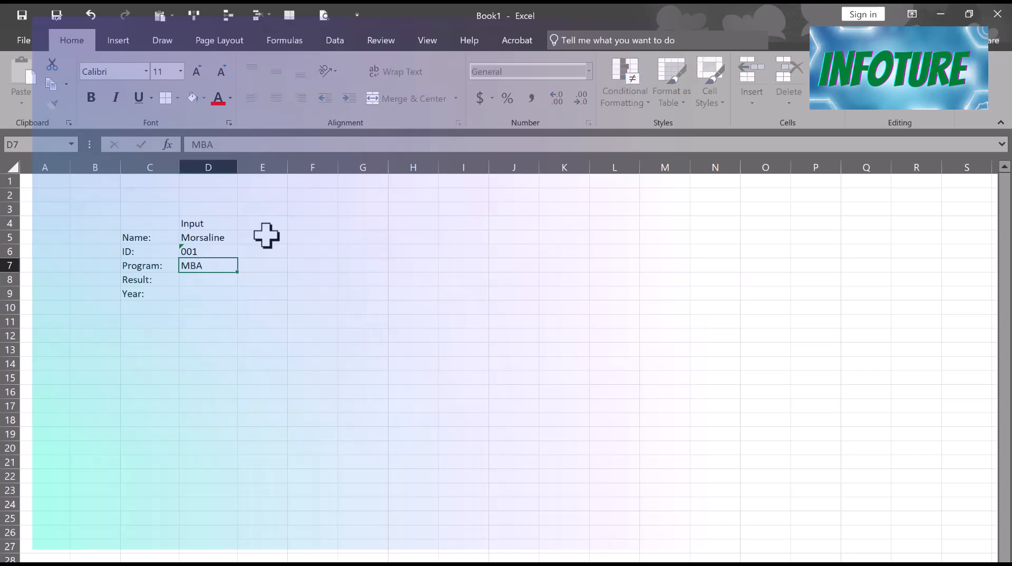
{"action": "key", "text": "Return"}
{"action": "type", "text": "3.69"}
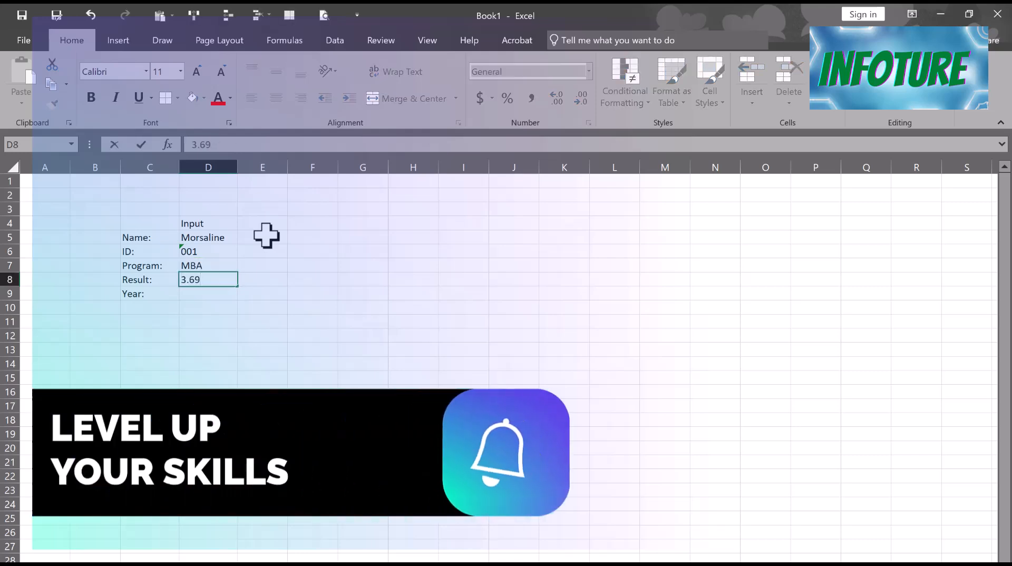
{"action": "key", "text": "Return"}
{"action": "type", "text": "2010"}
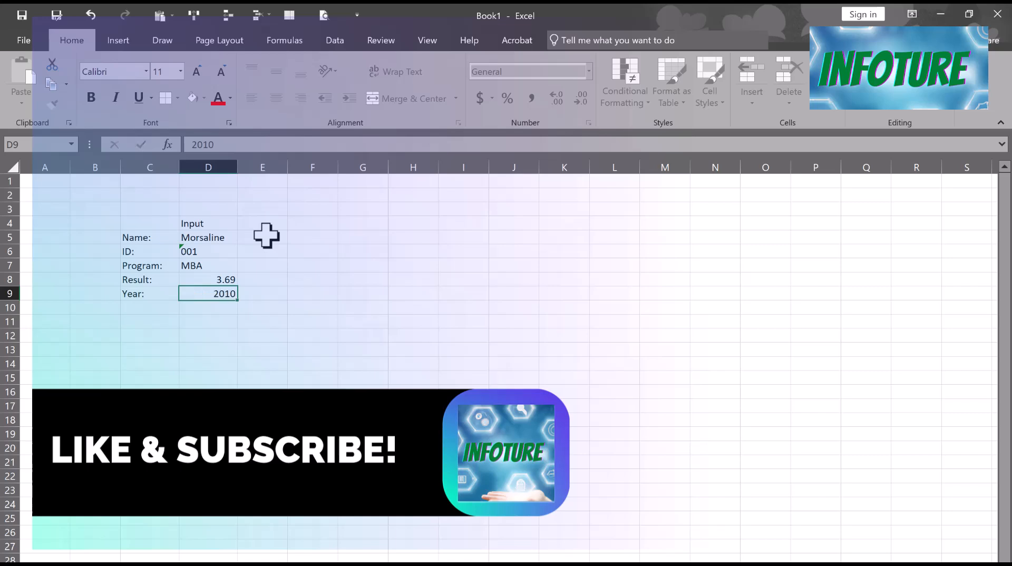
{"action": "key", "text": "Return"}
{"action": "left_click", "coordinate": [274, 322]}
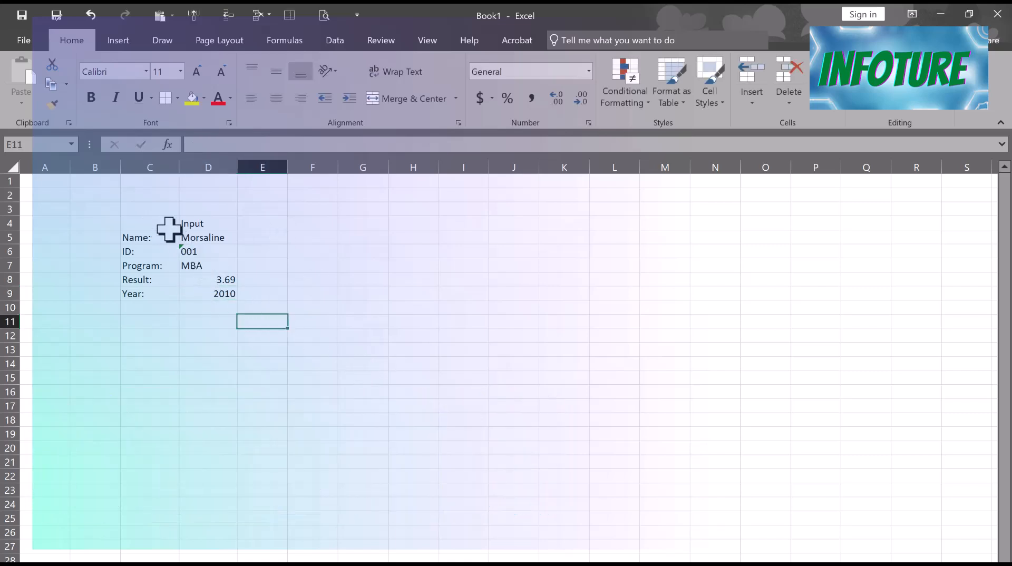
- Center the contents of C4:D9 and apply borders to all cells in that range
{"action": "left_click_drag", "start_coordinate": [168, 229], "coordinate": [224, 293]}
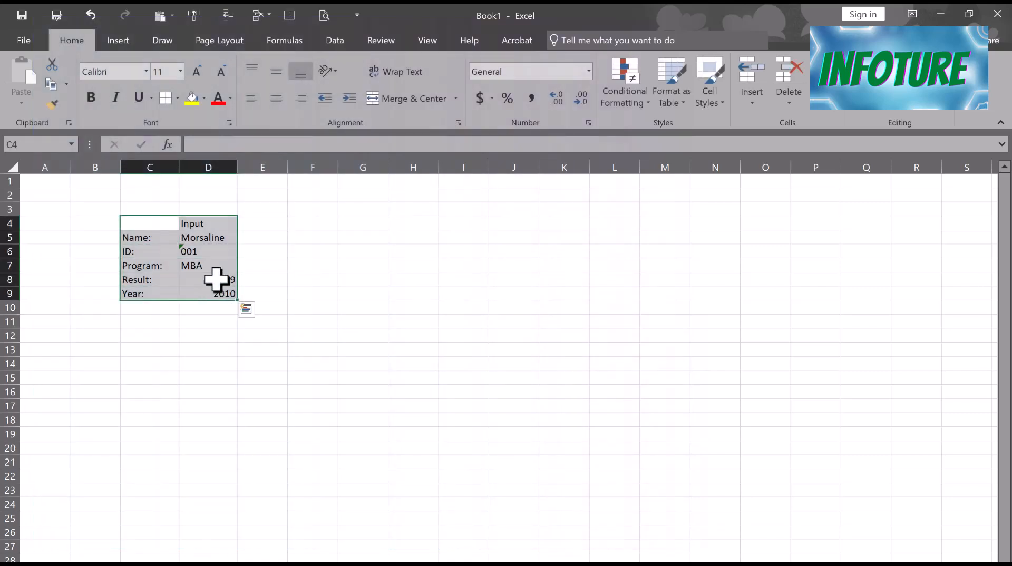
{"action": "left_click", "coordinate": [276, 97]}
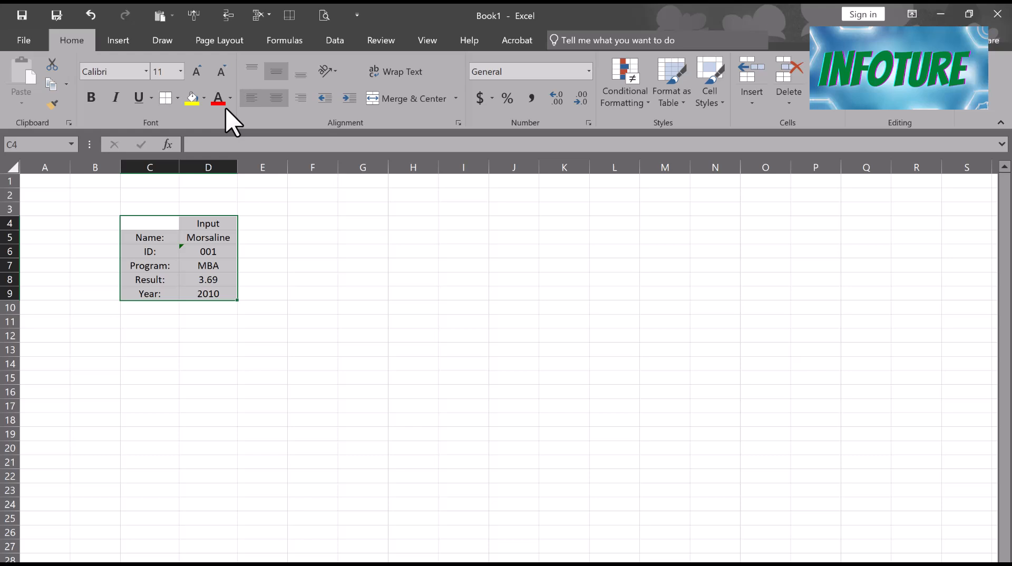
{"action": "left_click", "coordinate": [177, 97]}
{"action": "left_click", "coordinate": [170, 238]}
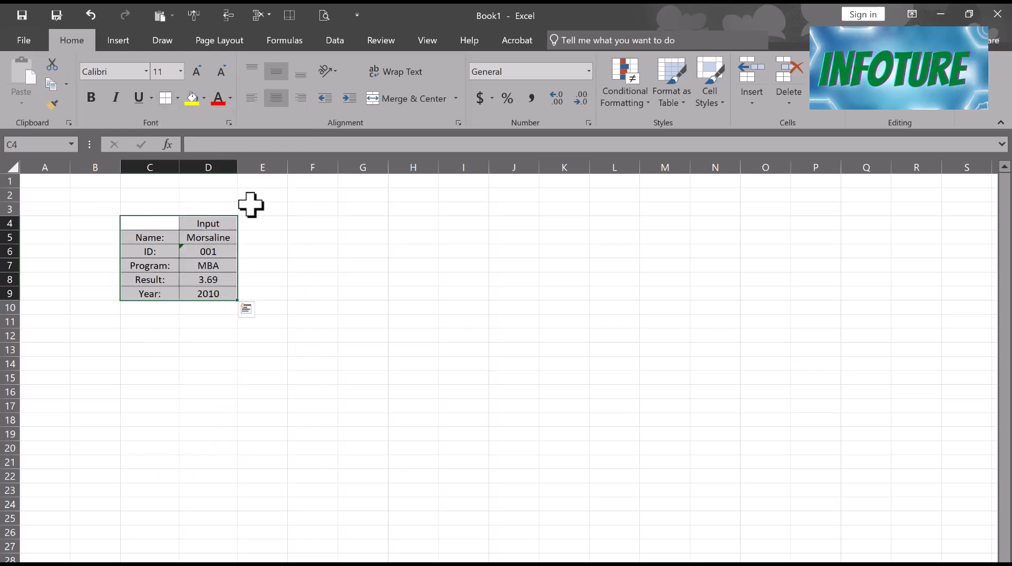
- Format C4:D9 as a table with headers, using the Green, Table Style Medium 7 style
{"action": "left_click", "coordinate": [674, 99]}
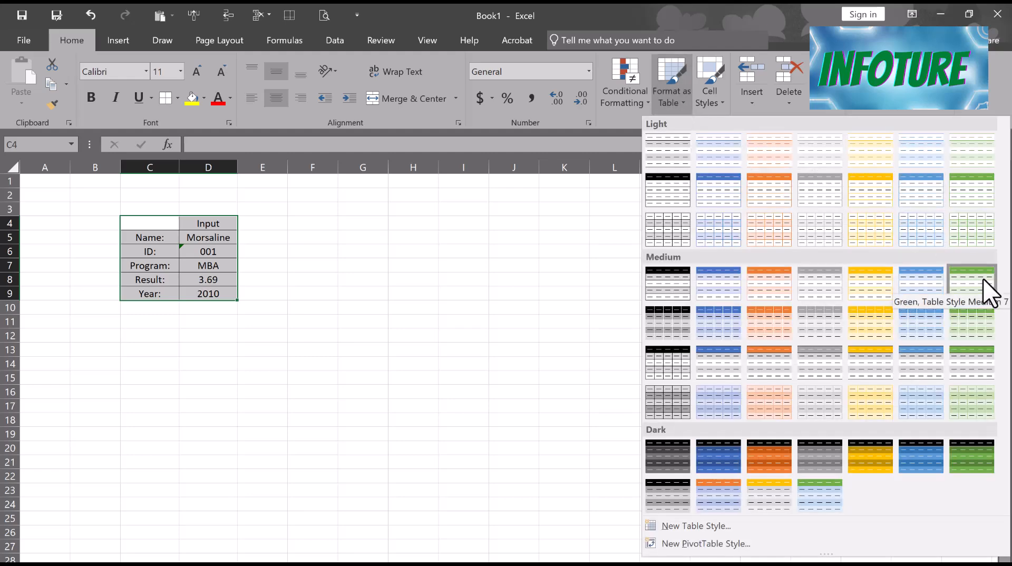
{"action": "left_click", "coordinate": [982, 279]}
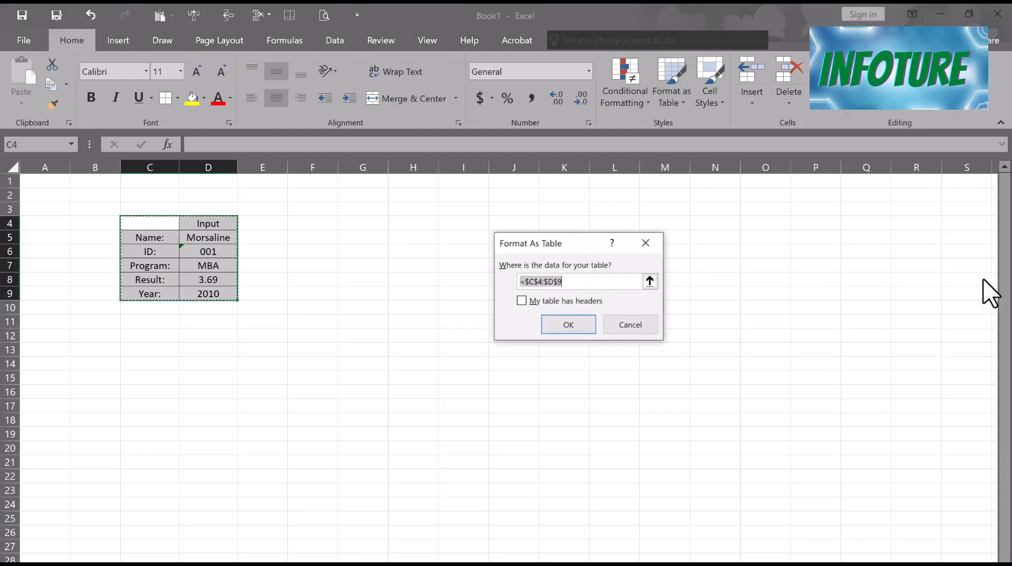
{"action": "left_click", "coordinate": [556, 300]}
{"action": "left_click", "coordinate": [559, 323]}
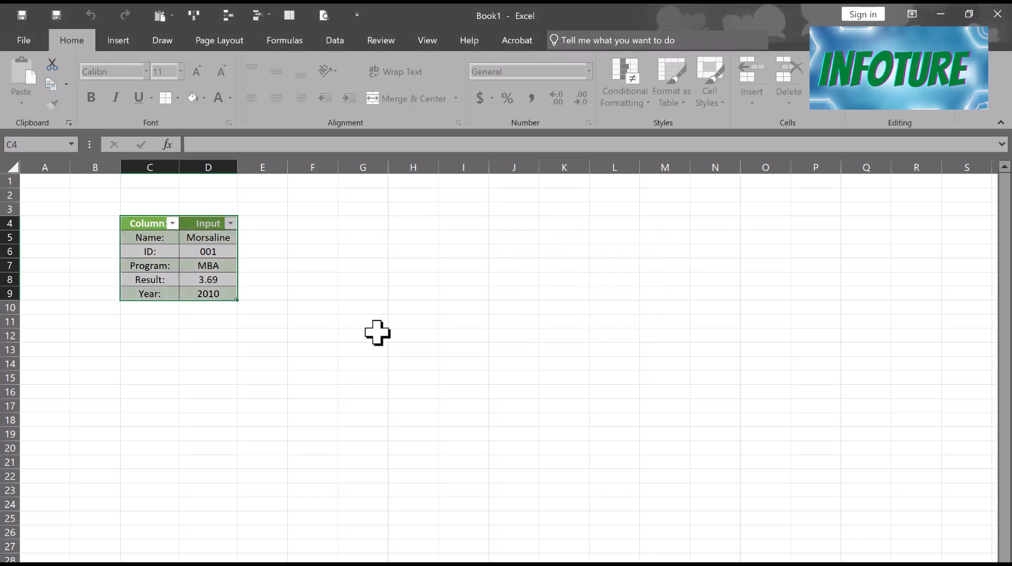
{"action": "left_click", "coordinate": [302, 324]}
- Rename the table's first column header to Student Info and widen column C to fit it
{"action": "left_click", "coordinate": [158, 224]}
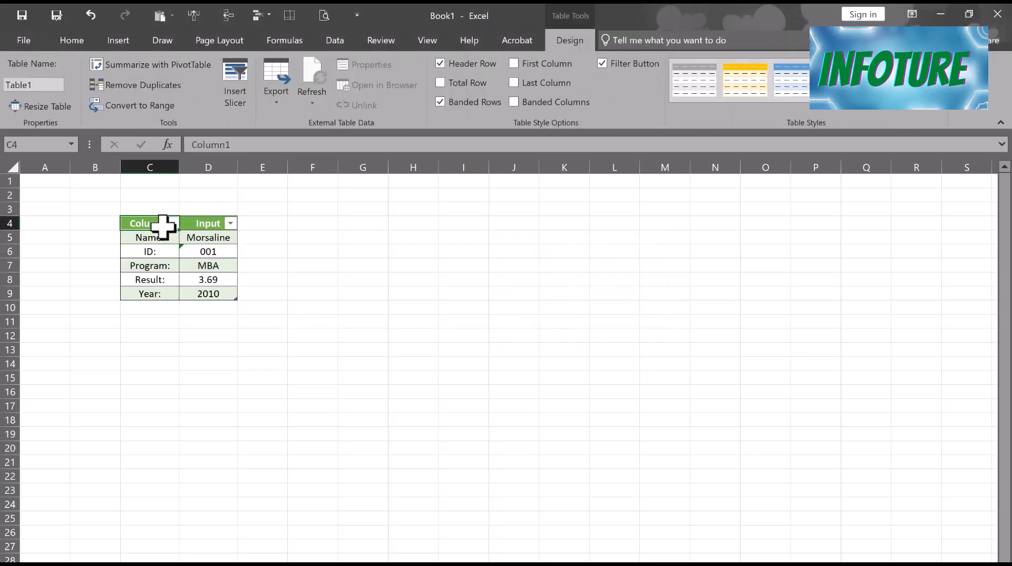
{"action": "left_click", "coordinate": [271, 264]}
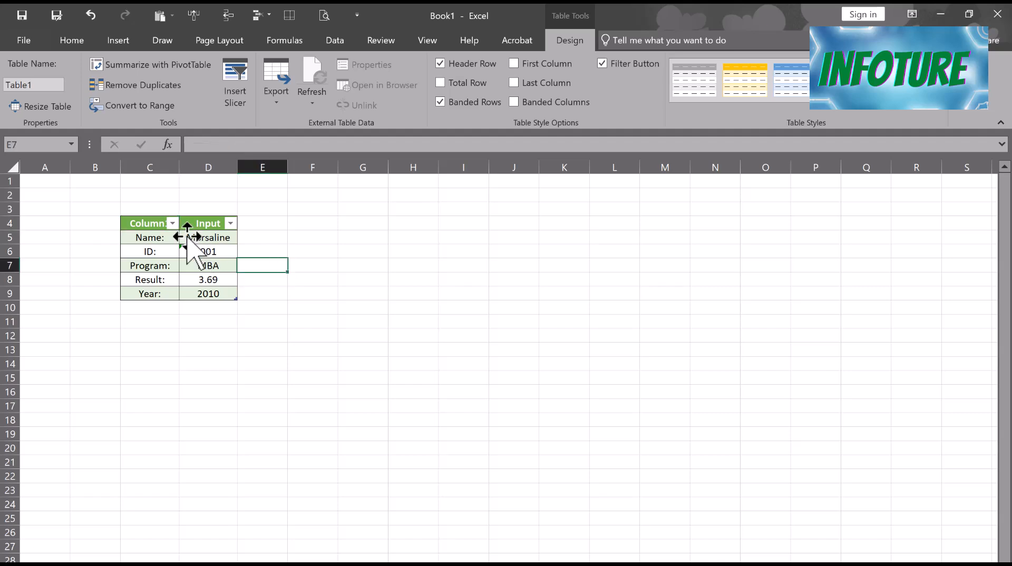
{"action": "left_click", "coordinate": [144, 220]}
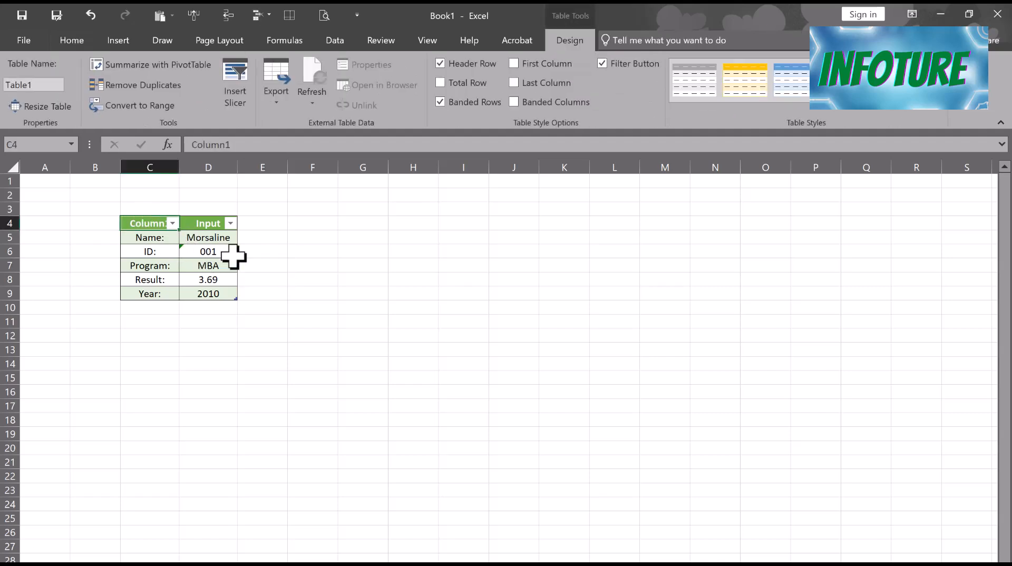
{"action": "type", "text": "Student"}
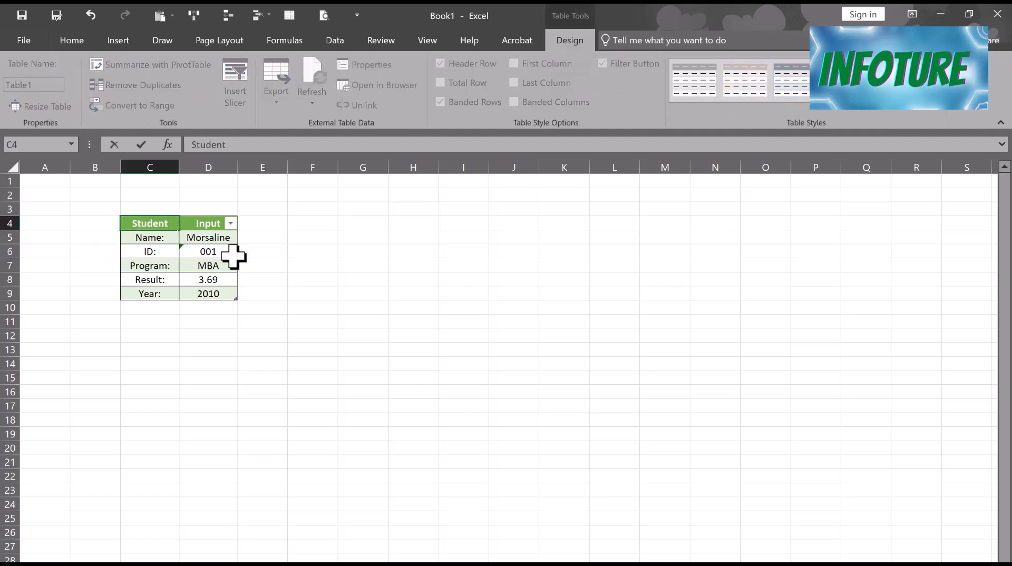
{"action": "type", "text": " Inf"}
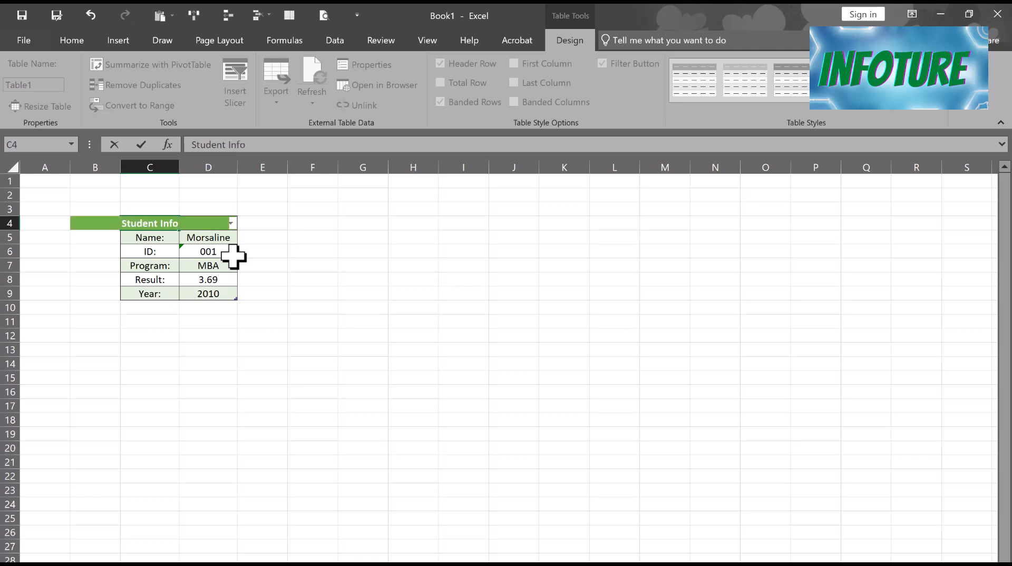
{"action": "type", "text": "o"}
{"action": "key", "text": "Tab"}
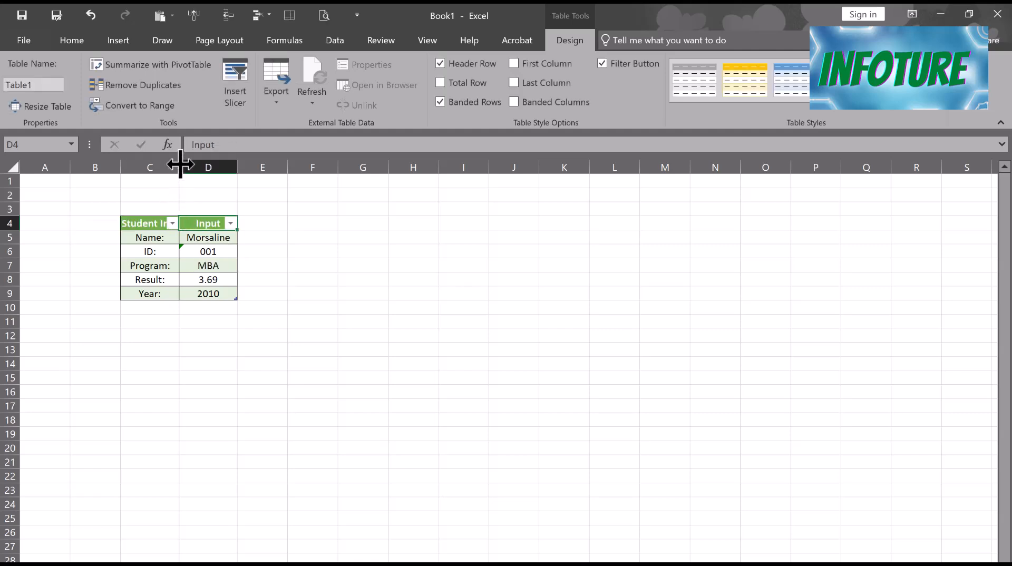
{"action": "left_click_drag", "start_coordinate": [180, 164], "coordinate": [204, 167]}
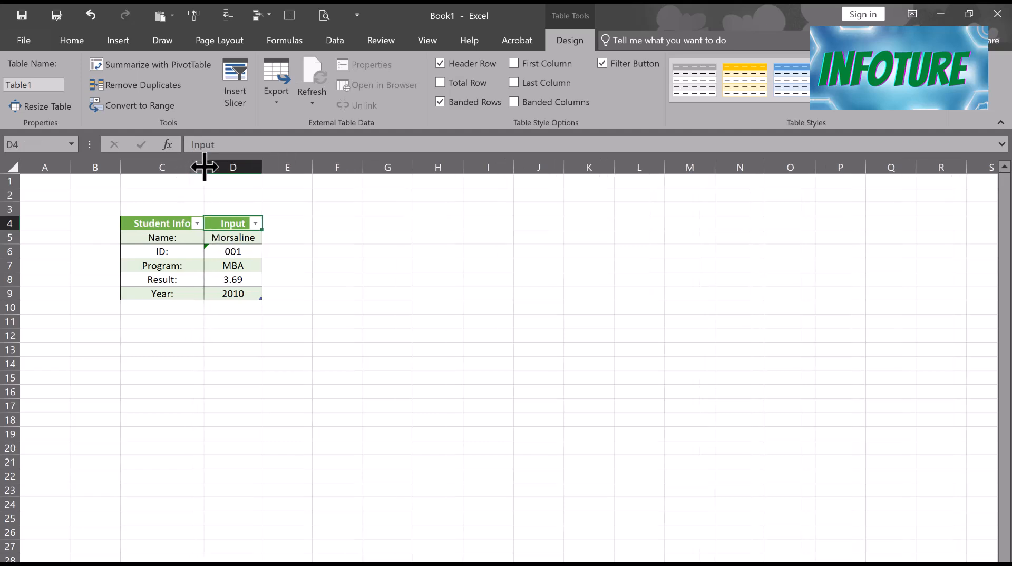
{"action": "left_click", "coordinate": [253, 309]}
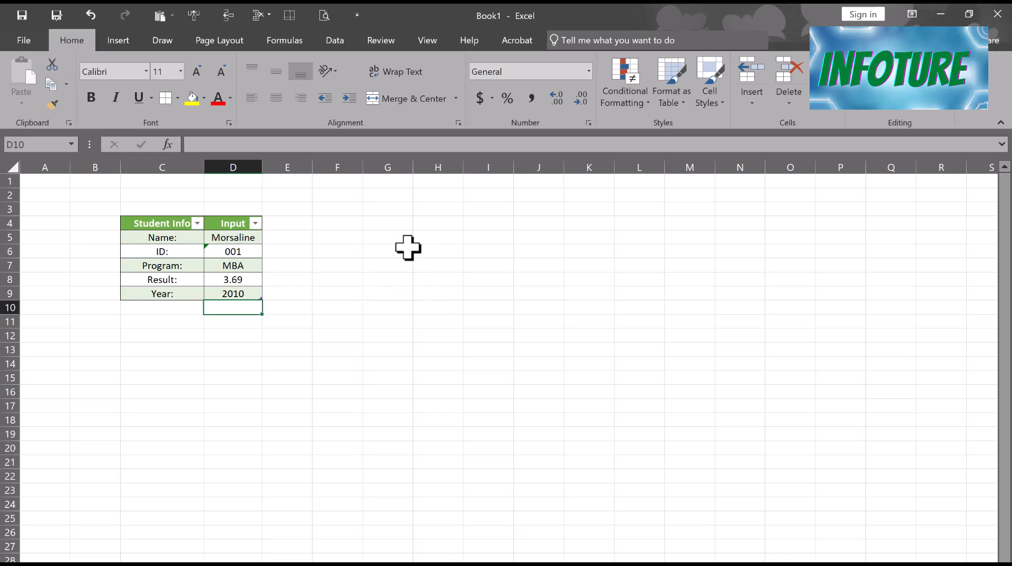
- Enter the headings Name, ID and Program across cells G4 to I4
{"action": "left_click", "coordinate": [401, 226]}
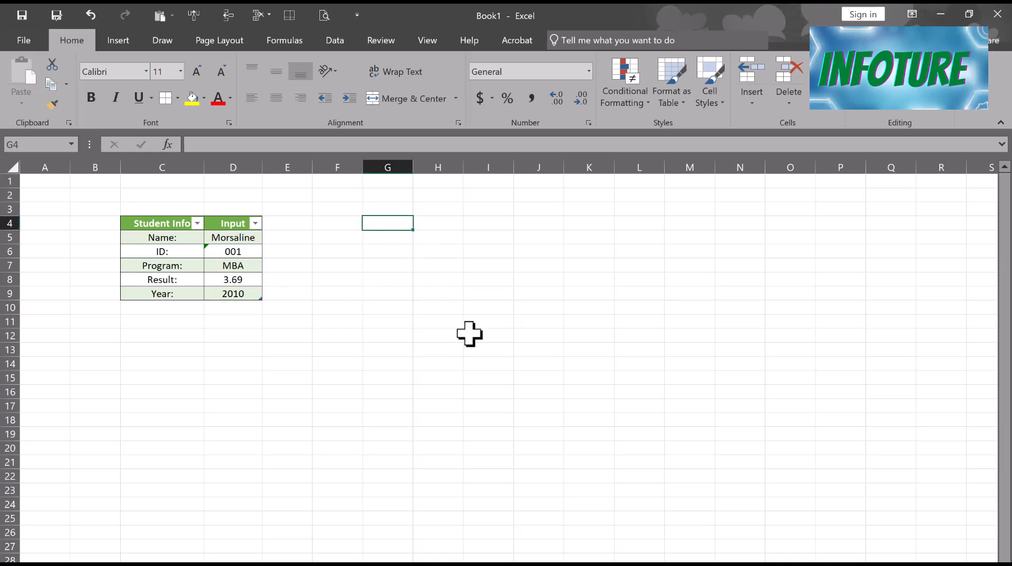
{"action": "type", "text": "Name"}
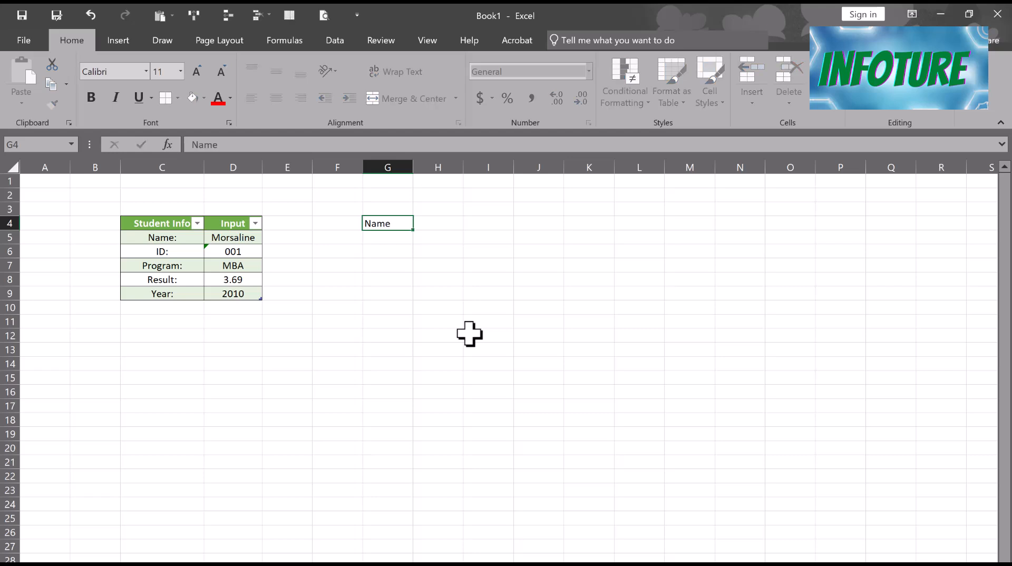
{"action": "key", "text": "Tab"}
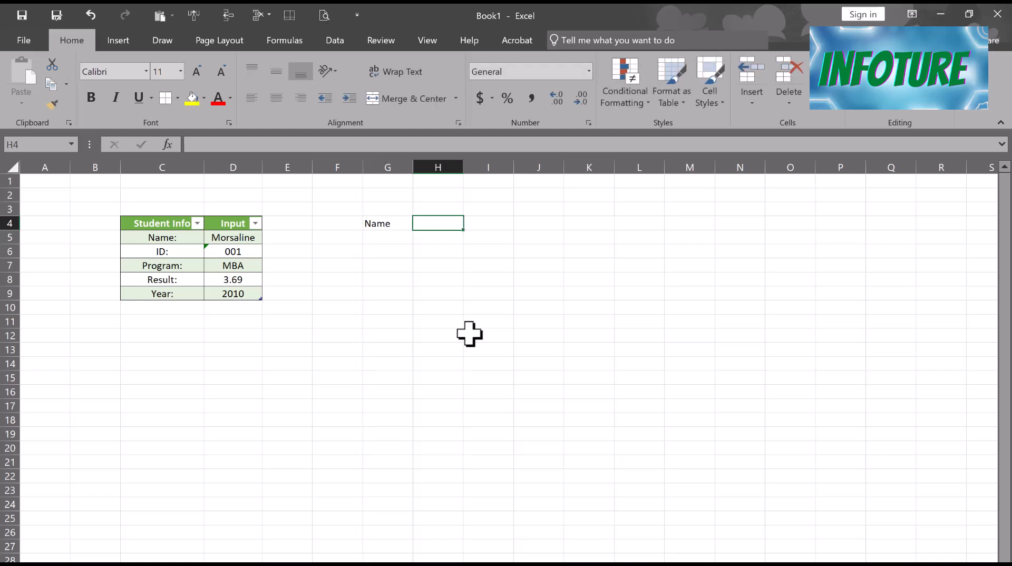
{"action": "type", "text": "ID"}
{"action": "key", "text": "Tab"}
{"action": "type", "text": "Pr"}
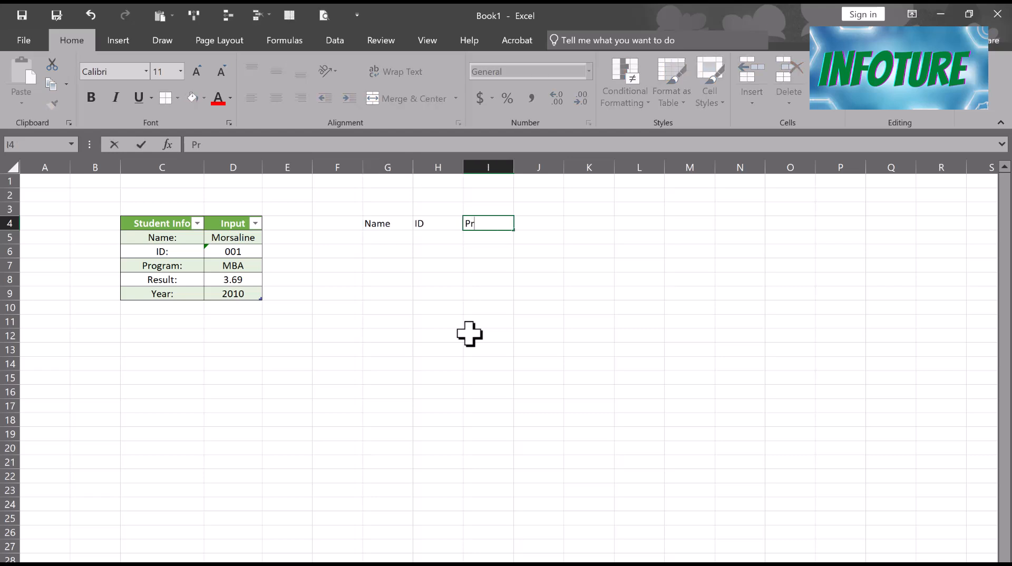
{"action": "key", "text": "Tab"}
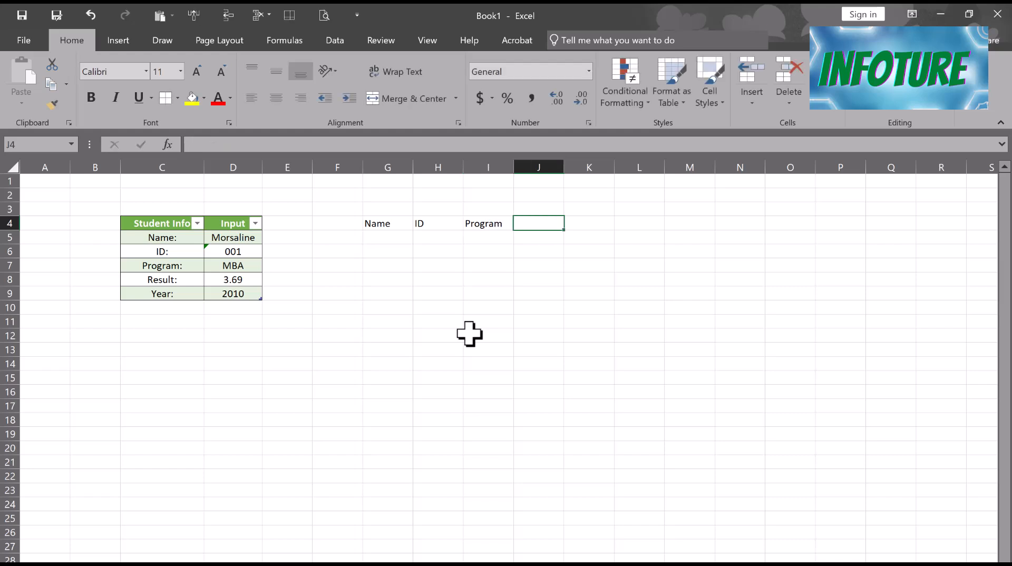
- Copy the Name: and ID: label cells from the Student Info column into G4 and H4
{"action": "left_click", "coordinate": [182, 240]}
{"action": "key", "text": "ctrl+c"}
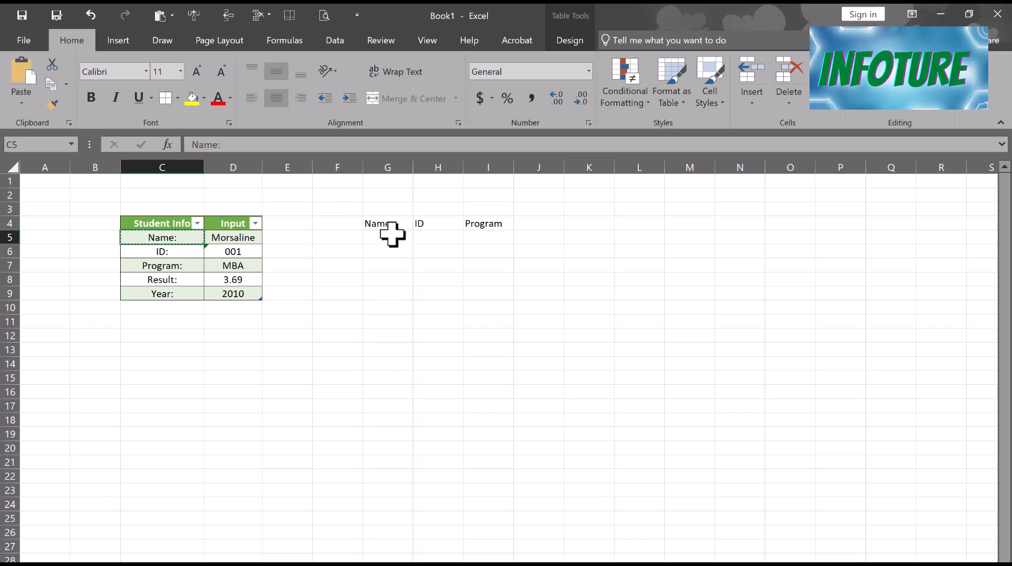
{"action": "left_click", "coordinate": [394, 231]}
{"action": "key", "text": "ctrl+v"}
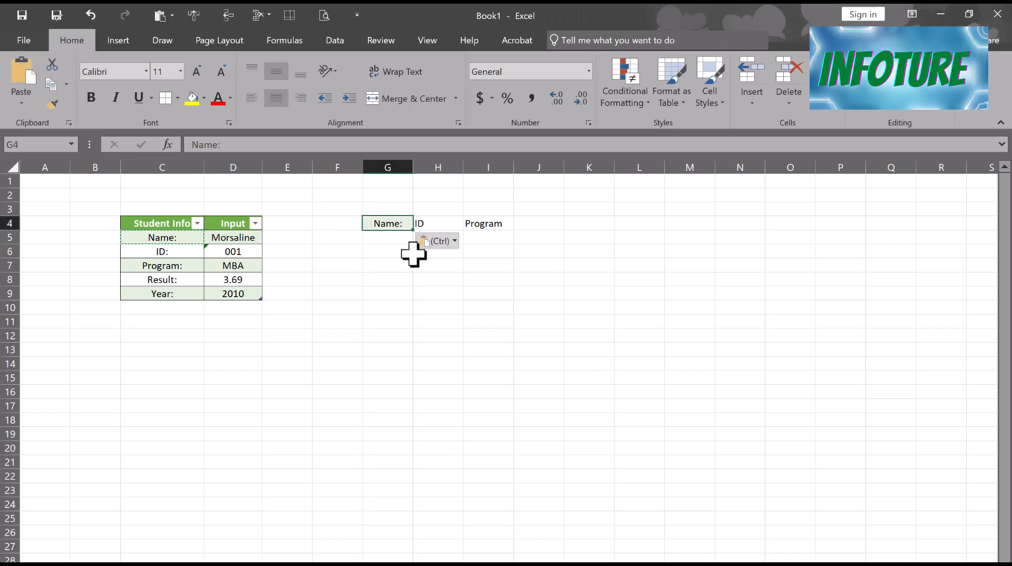
{"action": "left_click", "coordinate": [411, 296]}
{"action": "left_click", "coordinate": [194, 254]}
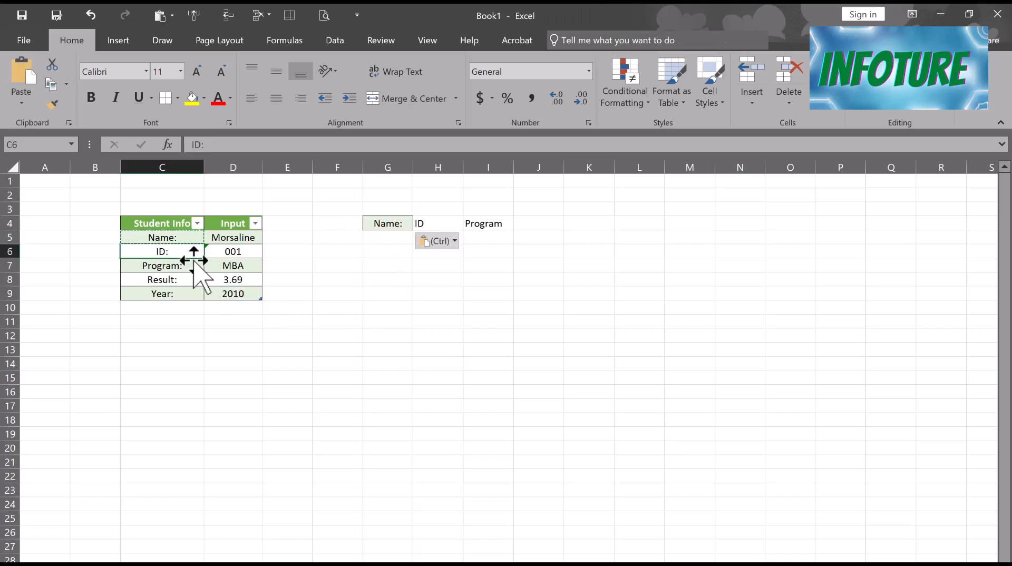
{"action": "key", "text": "ctrl+c"}
{"action": "left_click", "coordinate": [423, 226]}
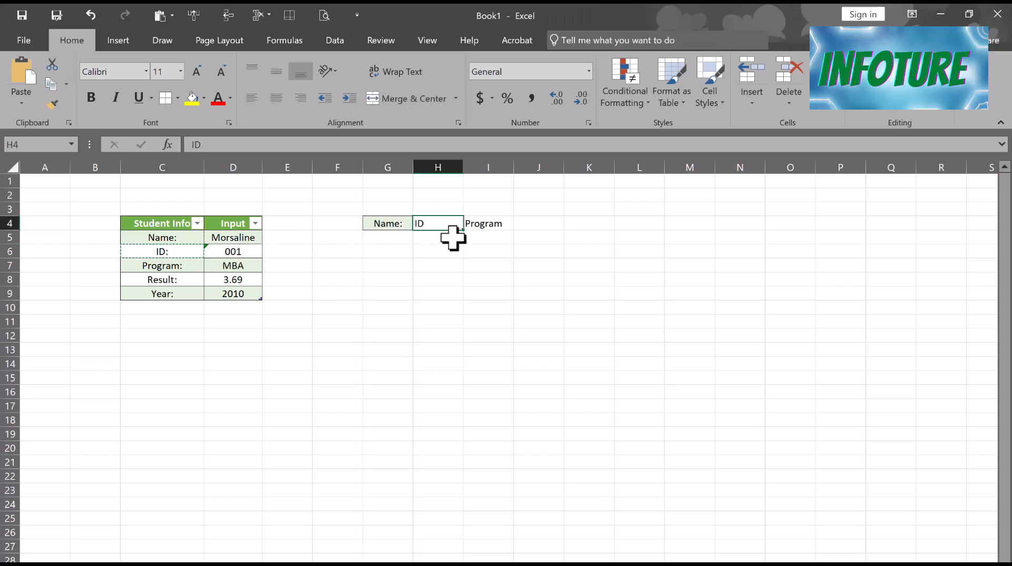
{"action": "key", "text": "ctrl+v"}
{"action": "left_click", "coordinate": [451, 289]}
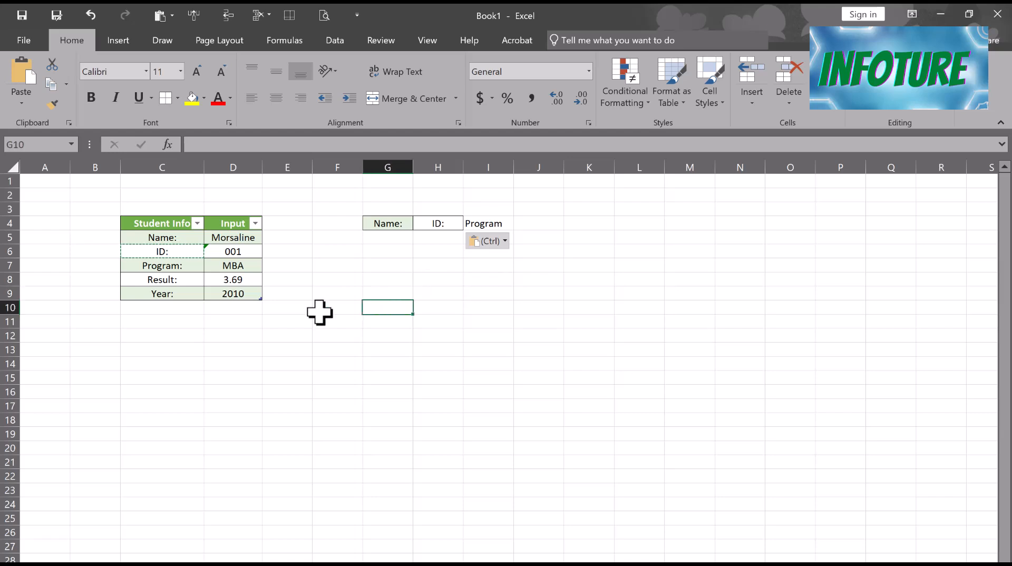
{"action": "left_click", "coordinate": [168, 265]}
{"action": "left_click_drag", "start_coordinate": [170, 239], "coordinate": [169, 293]}
{"action": "right_click", "coordinate": [173, 238]}
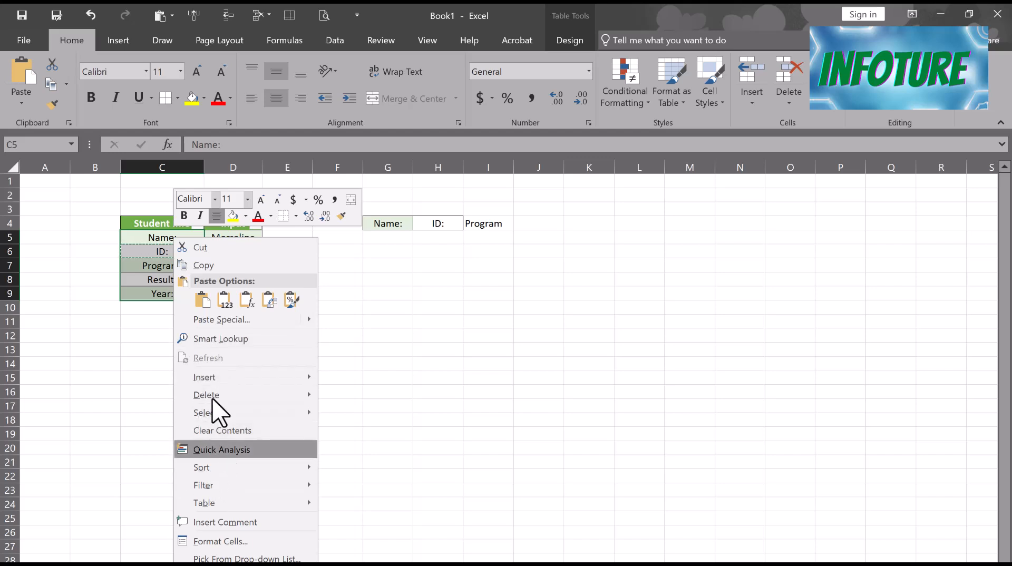
{"action": "left_click", "coordinate": [210, 320]}
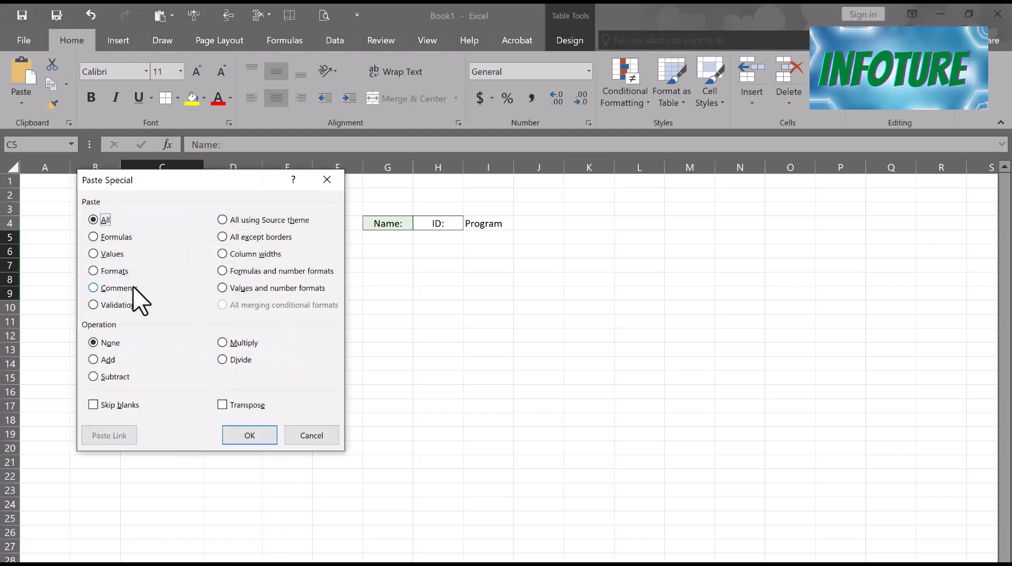
{"action": "left_click", "coordinate": [238, 403]}
{"action": "left_click", "coordinate": [309, 435]}
{"action": "left_click", "coordinate": [294, 391]}
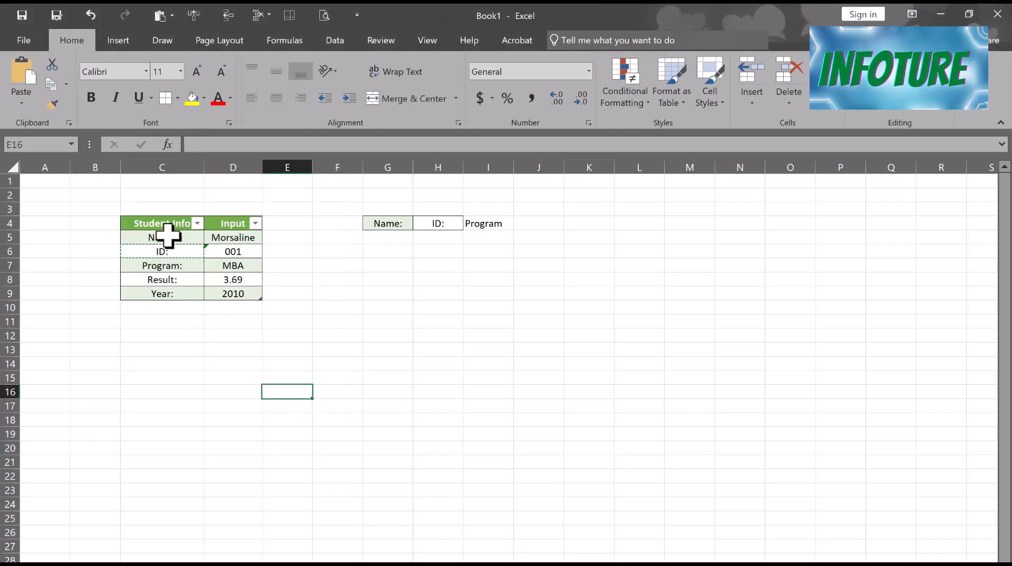
- Copy the labels in C5:C9 and paste them as transposed values across row 4, starting at G4
{"action": "left_click_drag", "start_coordinate": [169, 237], "coordinate": [160, 287]}
{"action": "key", "text": "ctrl+c"}
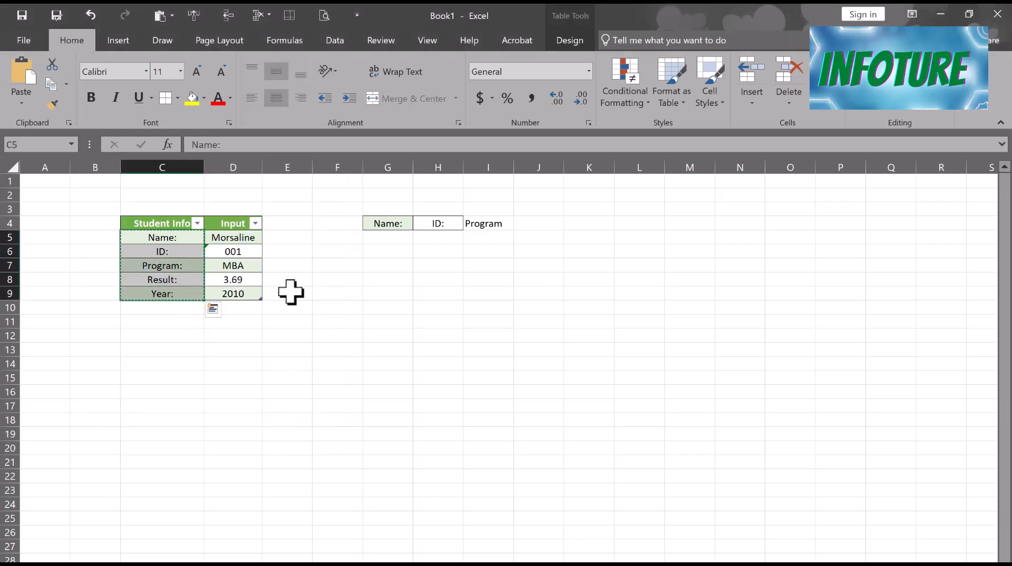
{"action": "left_click", "coordinate": [393, 226]}
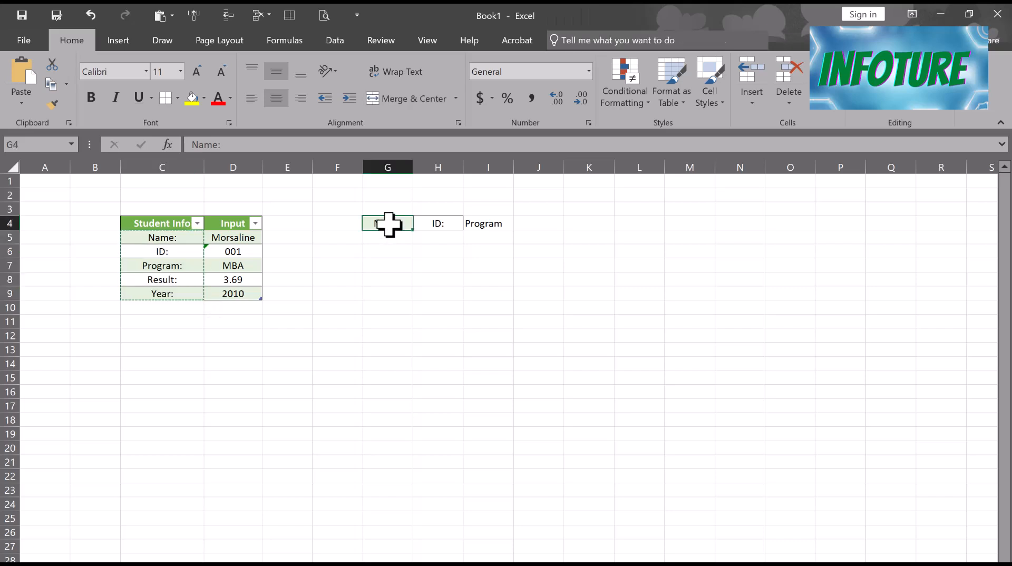
{"action": "left_click_drag", "start_coordinate": [389, 224], "coordinate": [631, 232]}
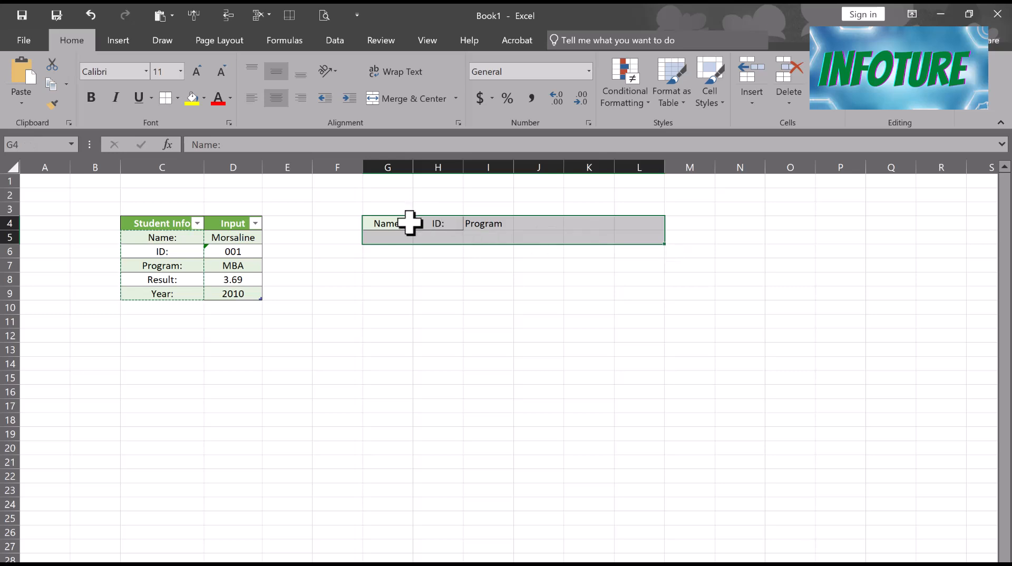
{"action": "left_click", "coordinate": [399, 226]}
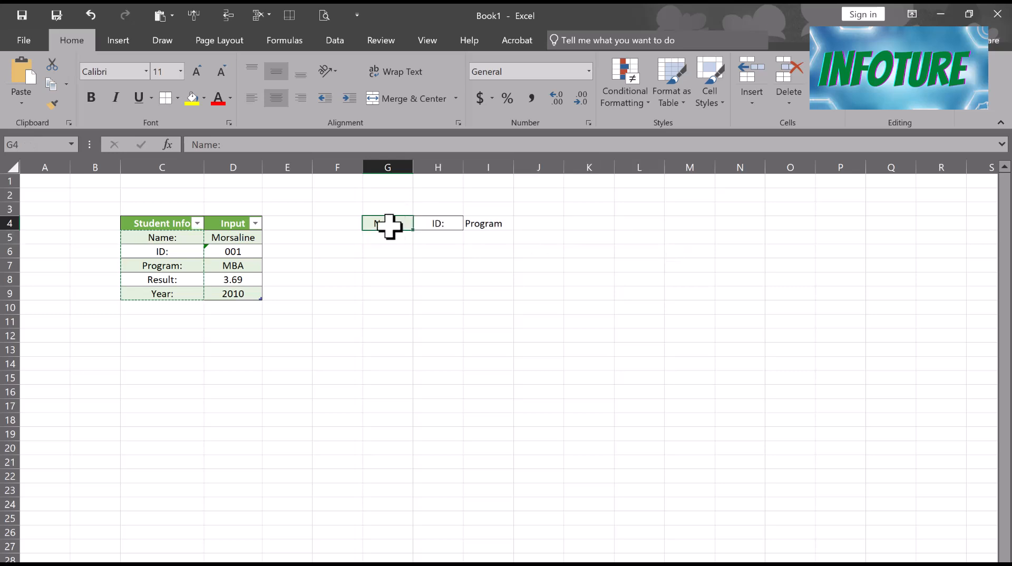
{"action": "right_click", "coordinate": [389, 227]}
{"action": "left_click", "coordinate": [422, 305]}
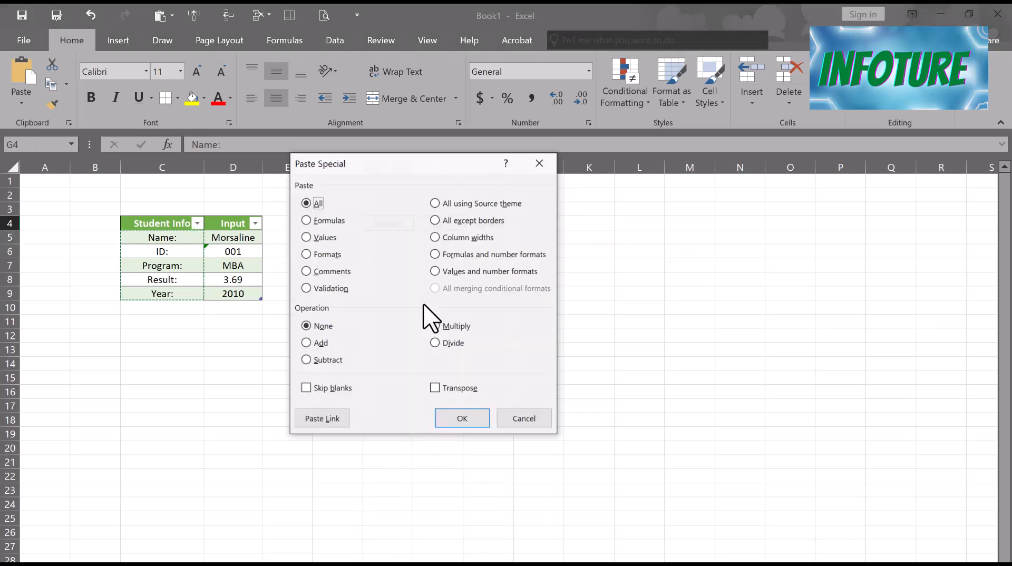
{"action": "left_click", "coordinate": [325, 237]}
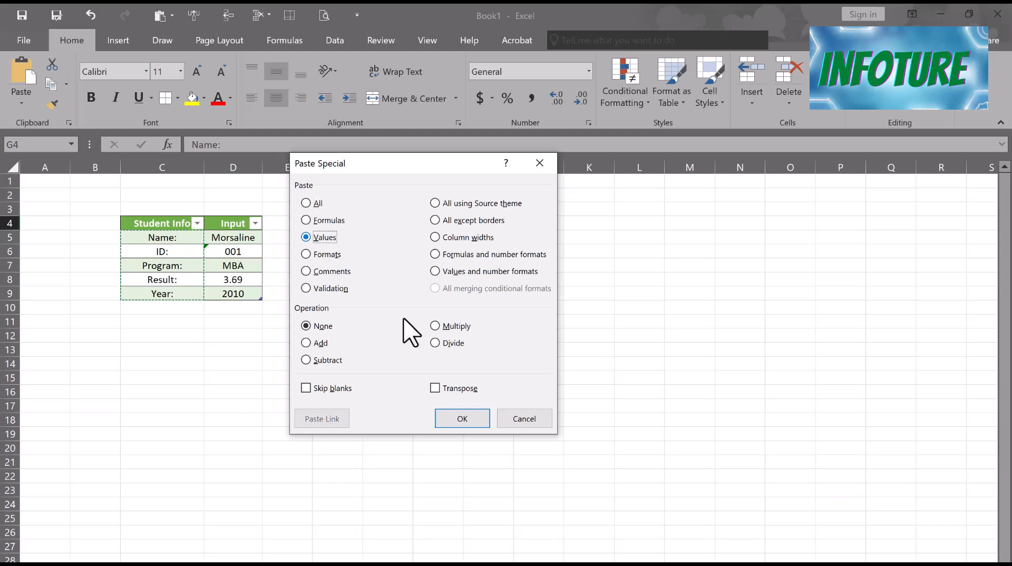
{"action": "left_click", "coordinate": [435, 388]}
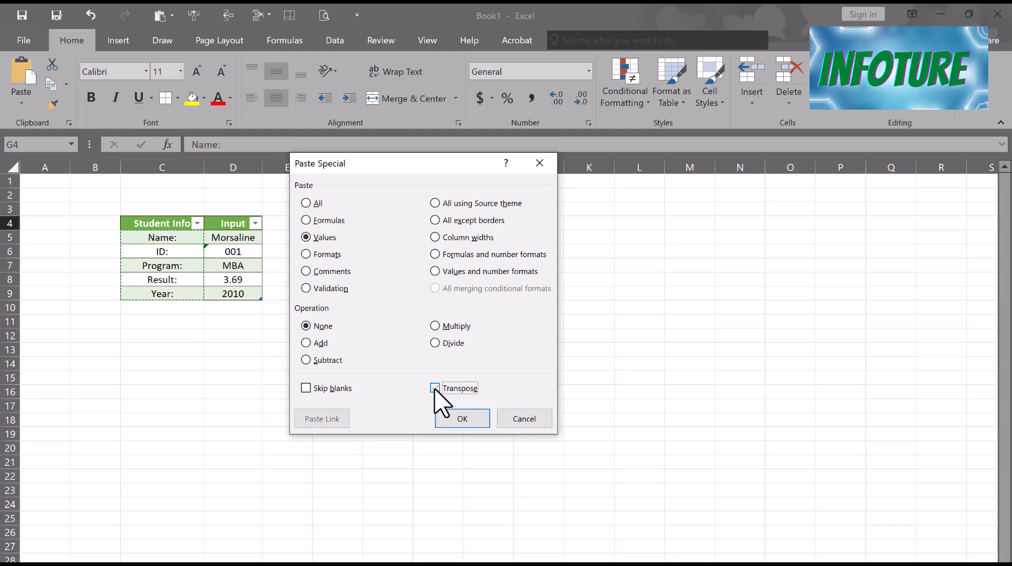
{"action": "left_click", "coordinate": [454, 420]}
{"action": "left_click", "coordinate": [460, 364]}
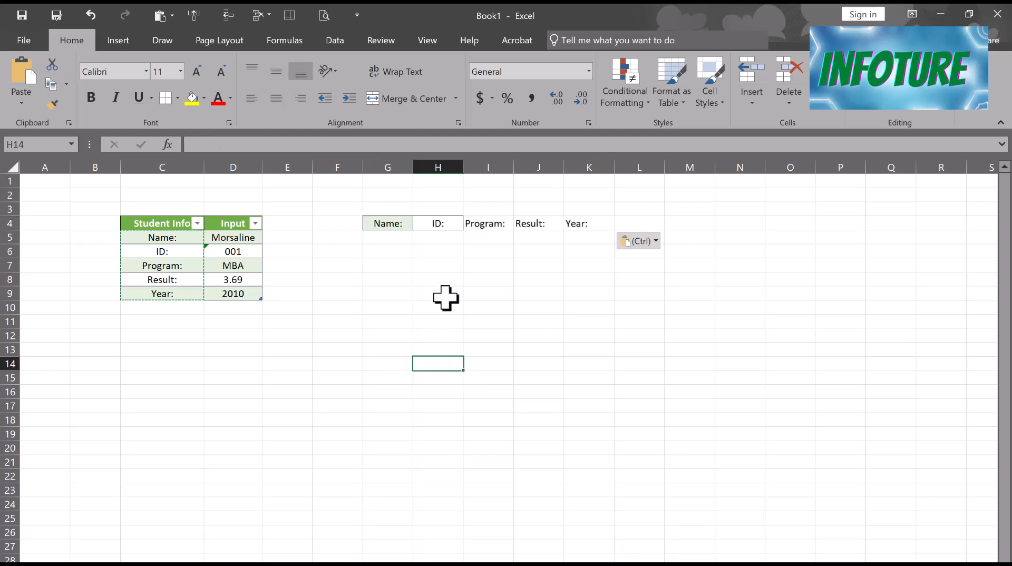
- Copy the student's input values in D5:D9 and select G5 as the destination
{"action": "left_click", "coordinate": [234, 239]}
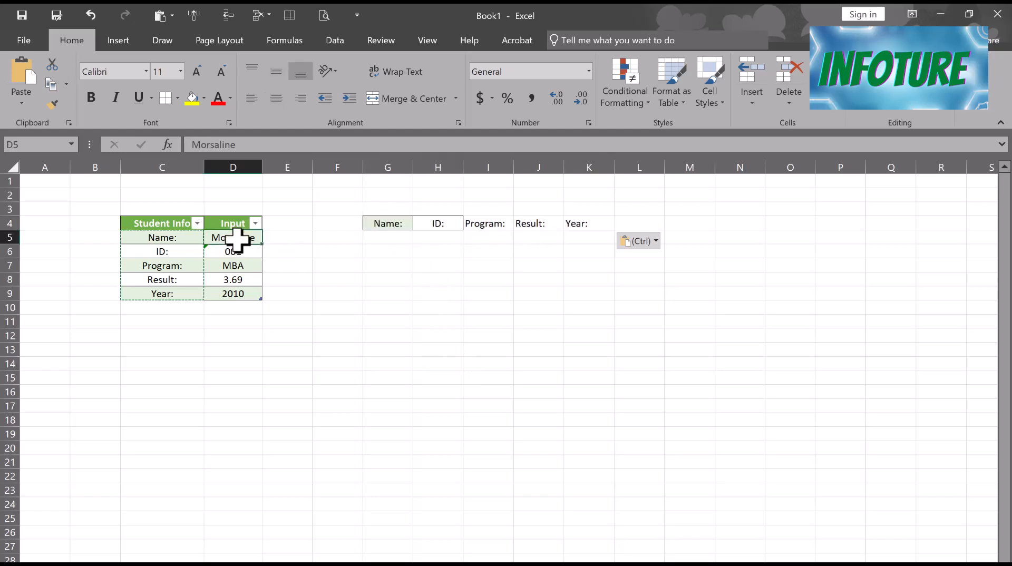
{"action": "left_click_drag", "start_coordinate": [234, 242], "coordinate": [237, 293]}
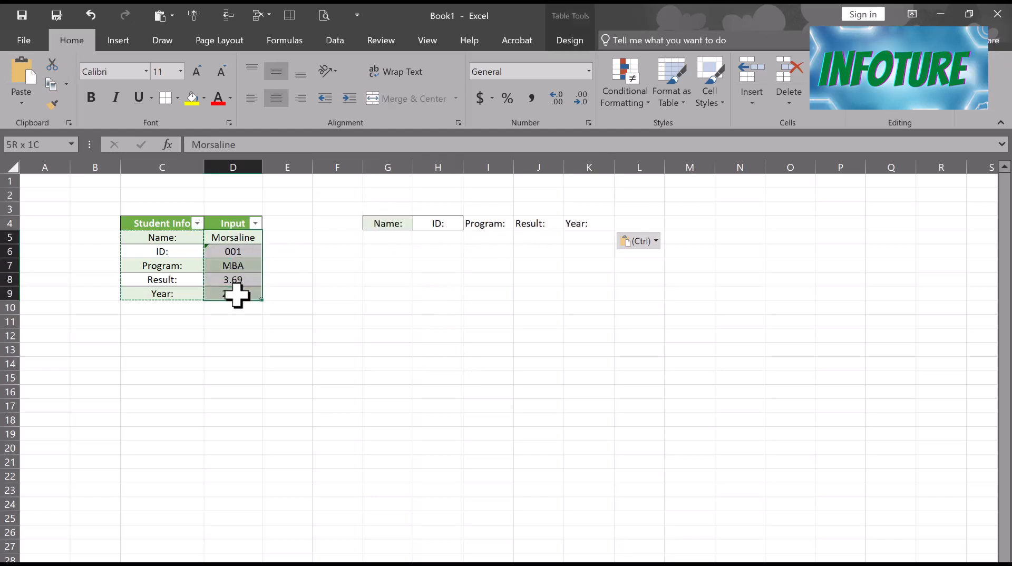
{"action": "right_click", "coordinate": [233, 238]}
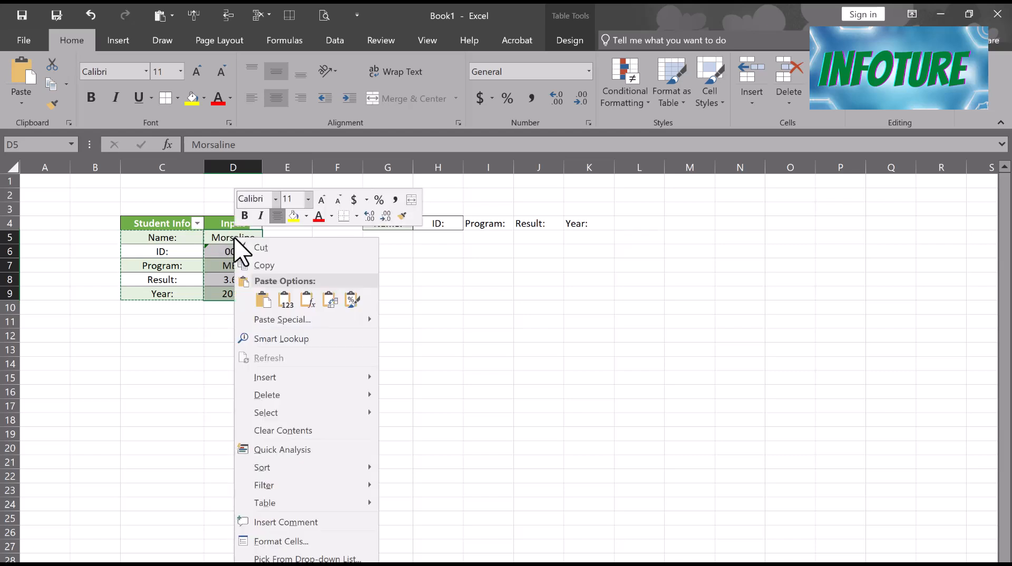
{"action": "mouse_move", "coordinate": [271, 391]}
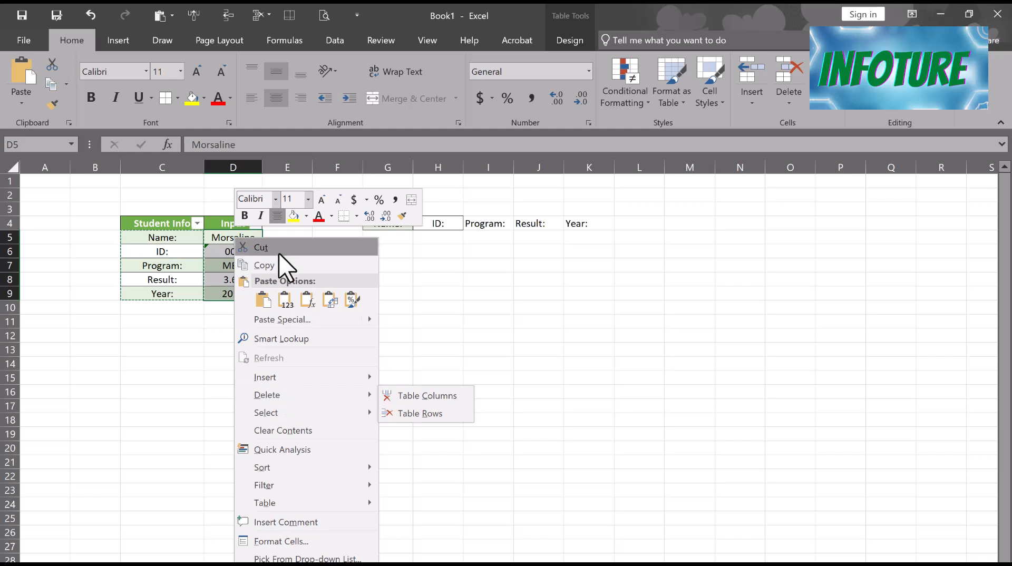
{"action": "left_click", "coordinate": [267, 265]}
{"action": "left_click", "coordinate": [388, 242]}
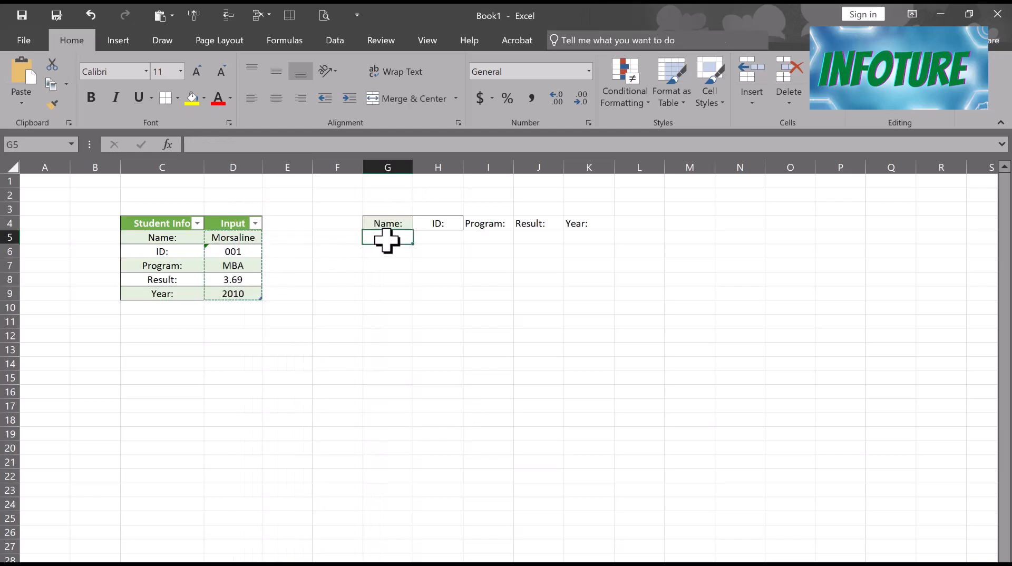
{"action": "right_click", "coordinate": [388, 241]}
{"action": "left_click", "coordinate": [441, 324]}
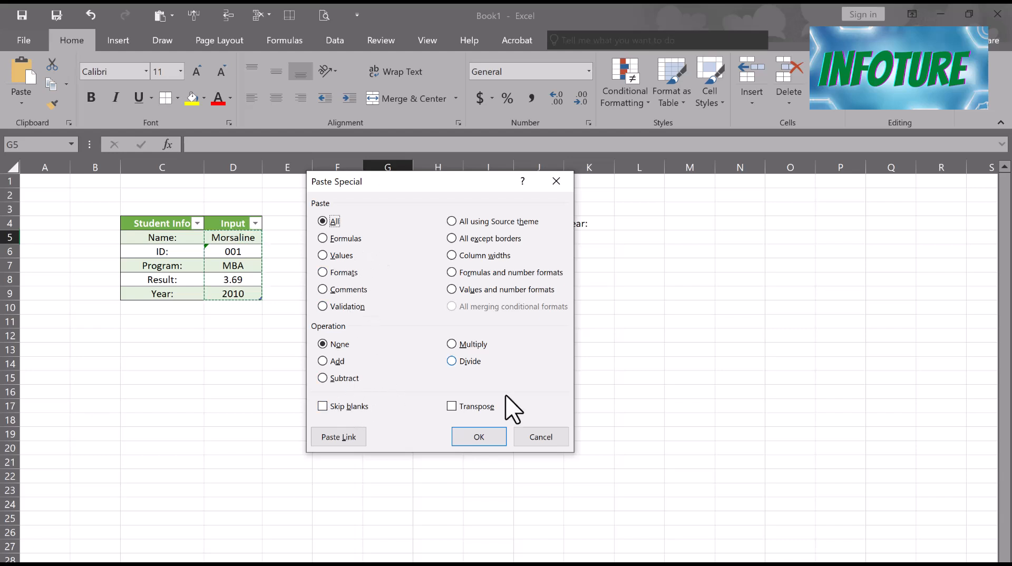
{"action": "left_click", "coordinate": [534, 437]}
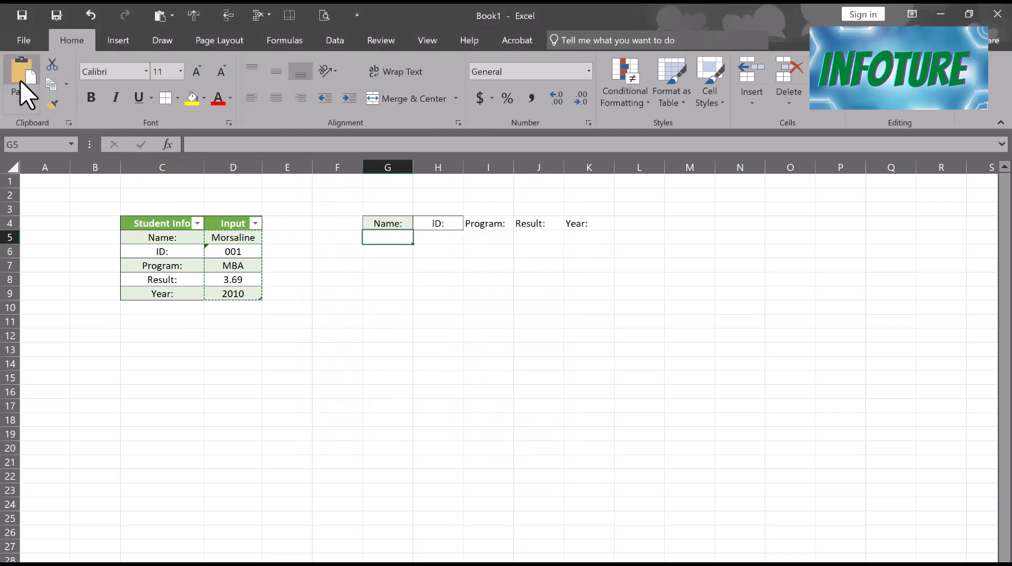
- Paste the copied inputs across row 5 from G5 using Paste Special with Values and Transpose
{"action": "left_click", "coordinate": [20, 106]}
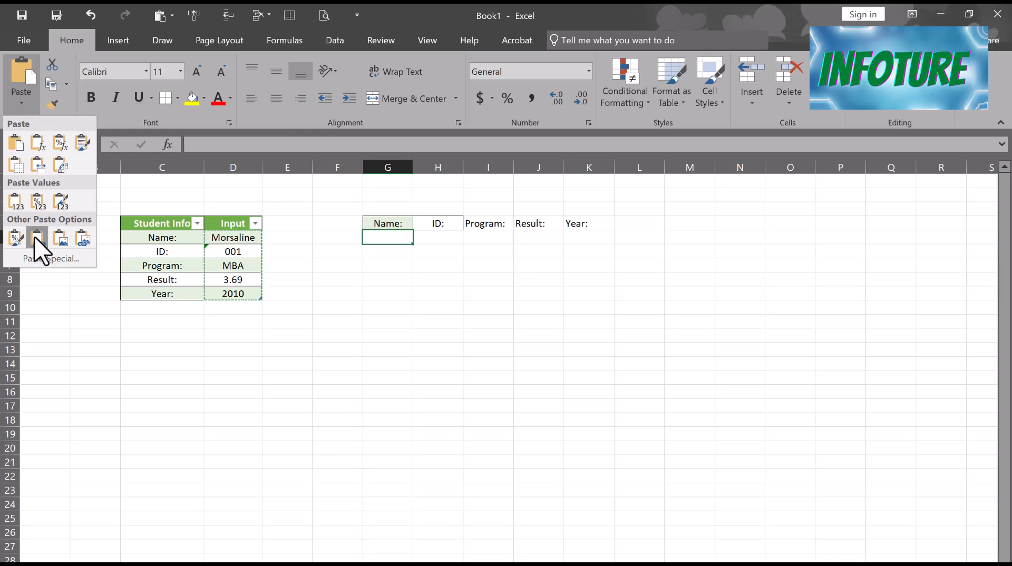
{"action": "left_click", "coordinate": [36, 262]}
{"action": "left_click", "coordinate": [462, 230]}
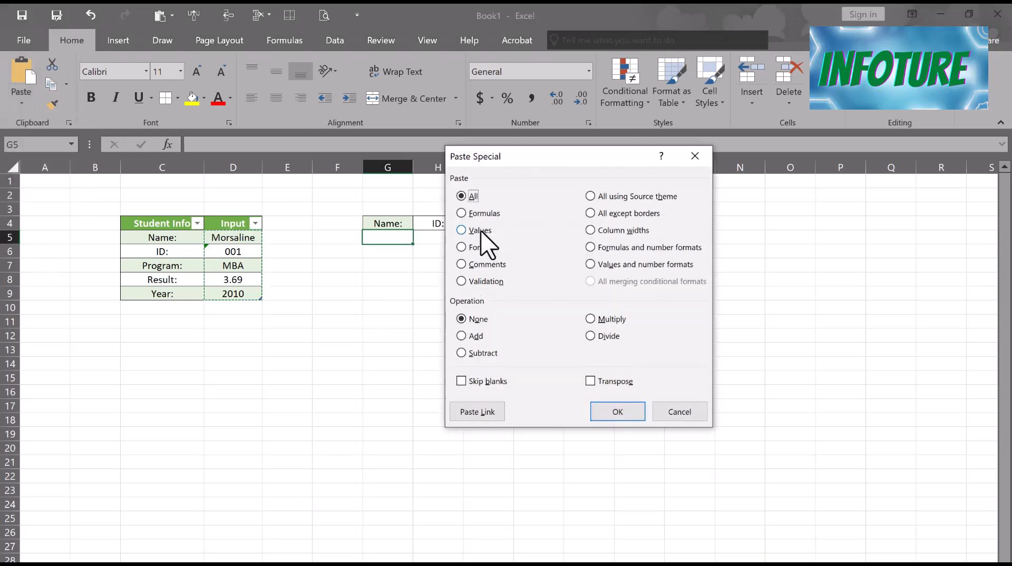
{"action": "left_click", "coordinate": [590, 380]}
{"action": "left_click", "coordinate": [612, 414]}
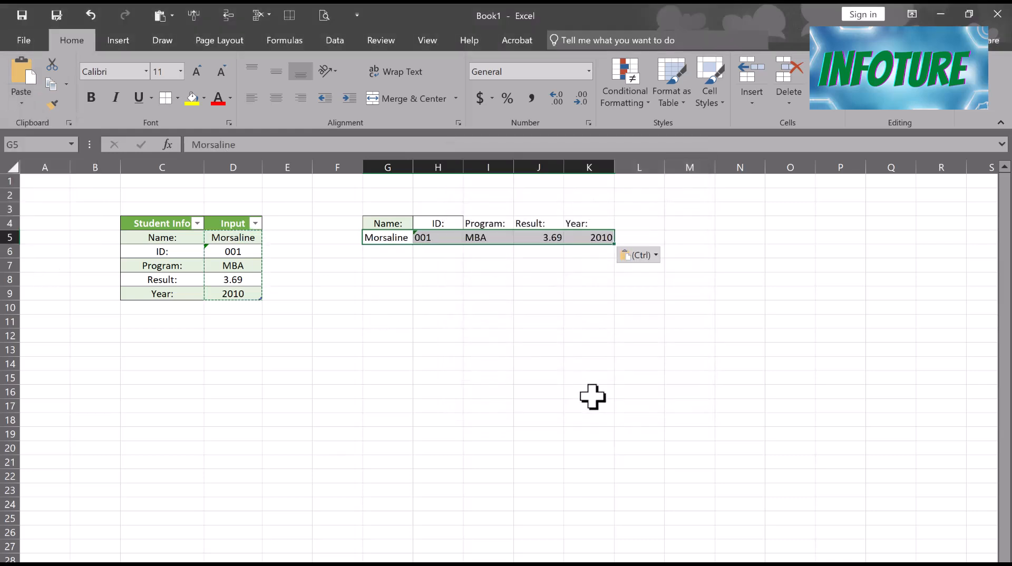
{"action": "left_click", "coordinate": [573, 378]}
- Format G4:K16 as a table with headers, using the Green, Table Style Medium 7 style
{"action": "left_click_drag", "start_coordinate": [392, 224], "coordinate": [594, 396]}
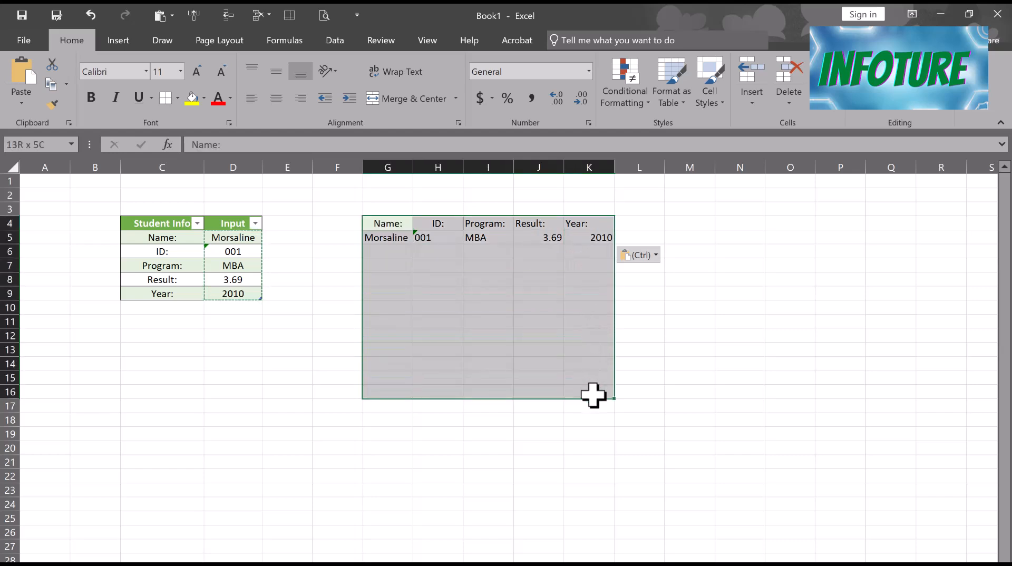
{"action": "left_click", "coordinate": [678, 100]}
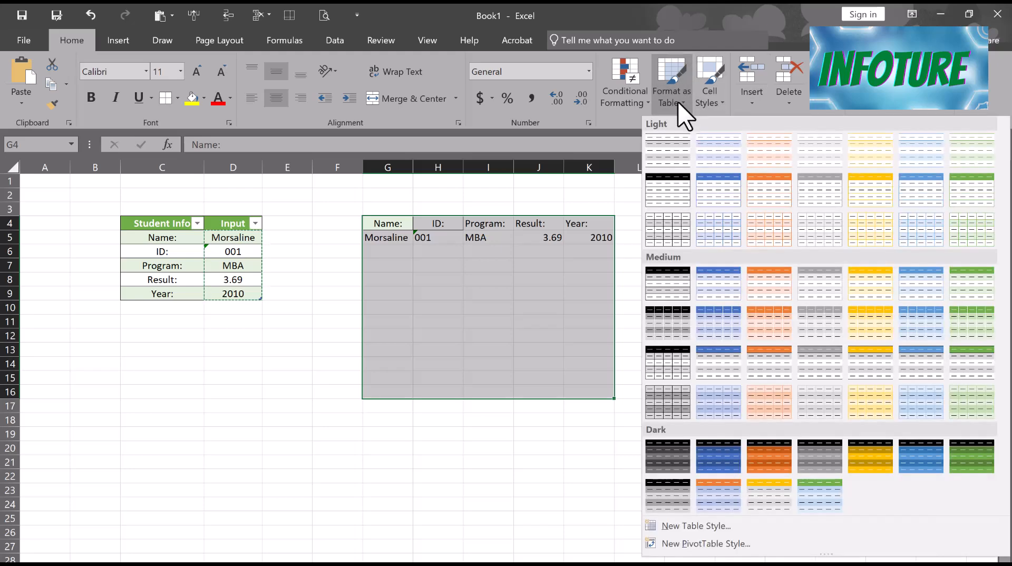
{"action": "left_click", "coordinate": [965, 282]}
{"action": "left_click", "coordinate": [560, 322]}
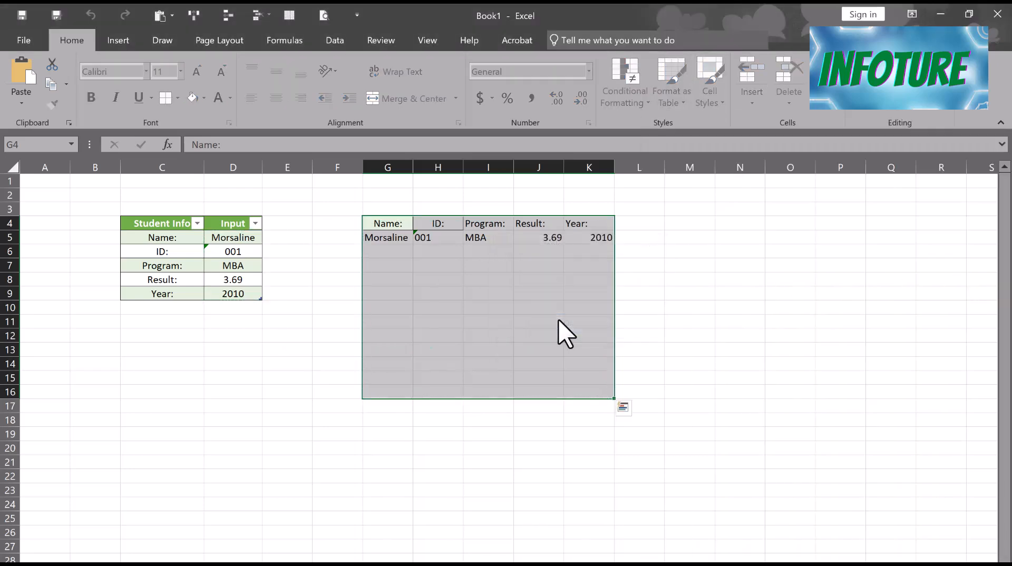
{"action": "left_click", "coordinate": [644, 319]}
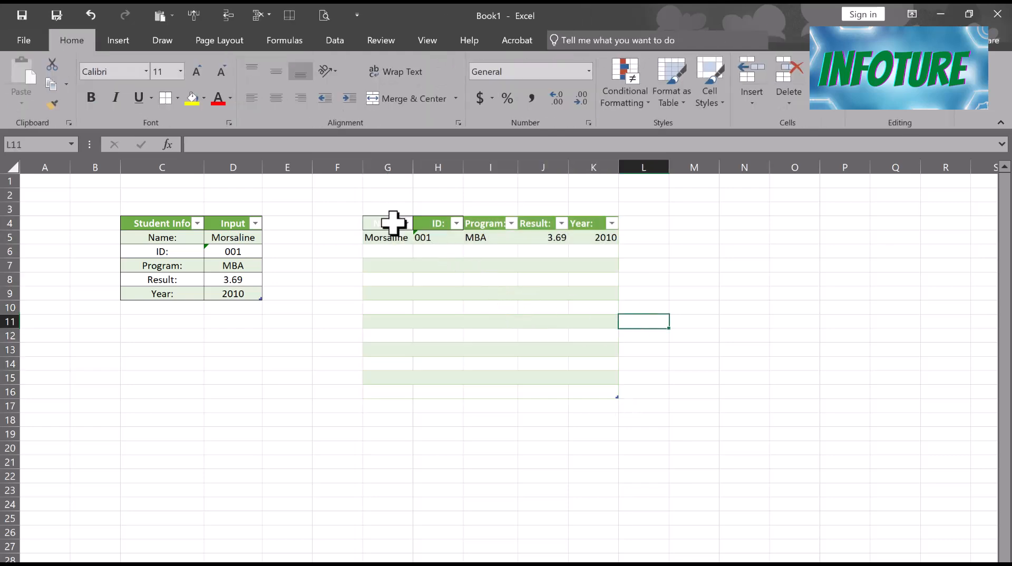
- Give the Name: header cell G4 a white font colour and a standard green fill
{"action": "left_click", "coordinate": [393, 223]}
{"action": "scroll", "coordinate": [223, 112], "scroll_direction": "up", "scroll_amount": 10}
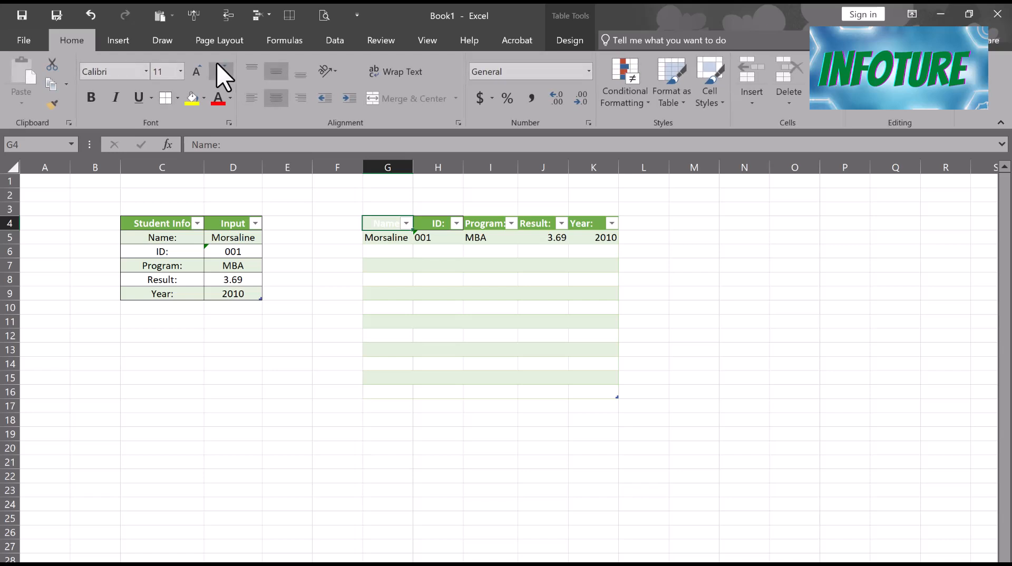
{"action": "left_click", "coordinate": [229, 97]}
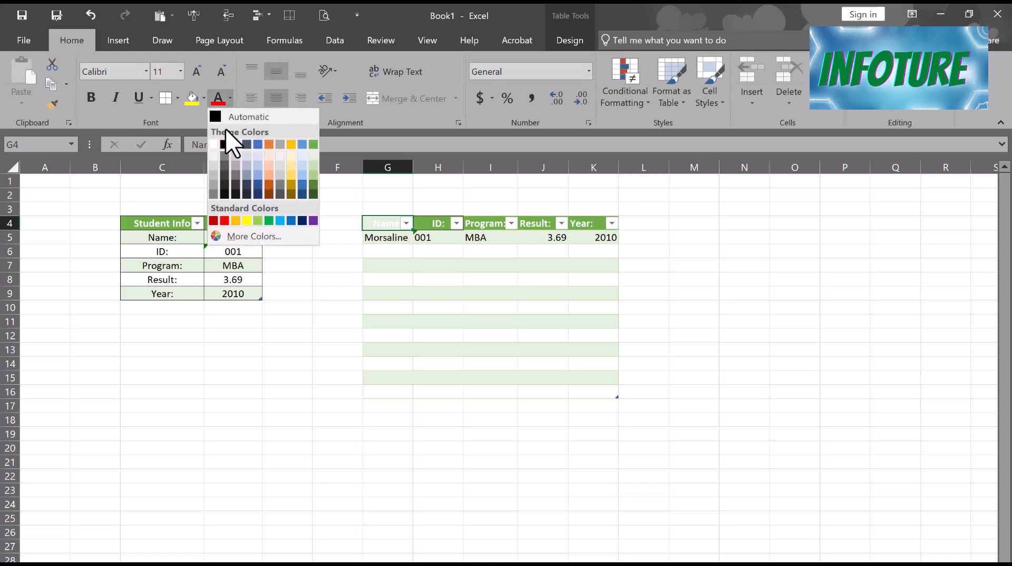
{"action": "left_click", "coordinate": [216, 143]}
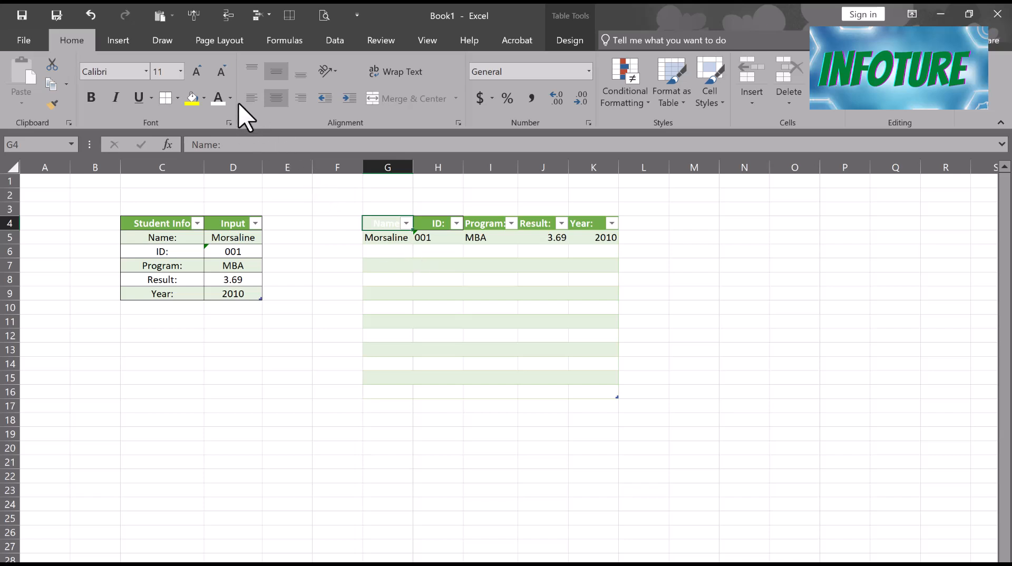
{"action": "left_click", "coordinate": [203, 100]}
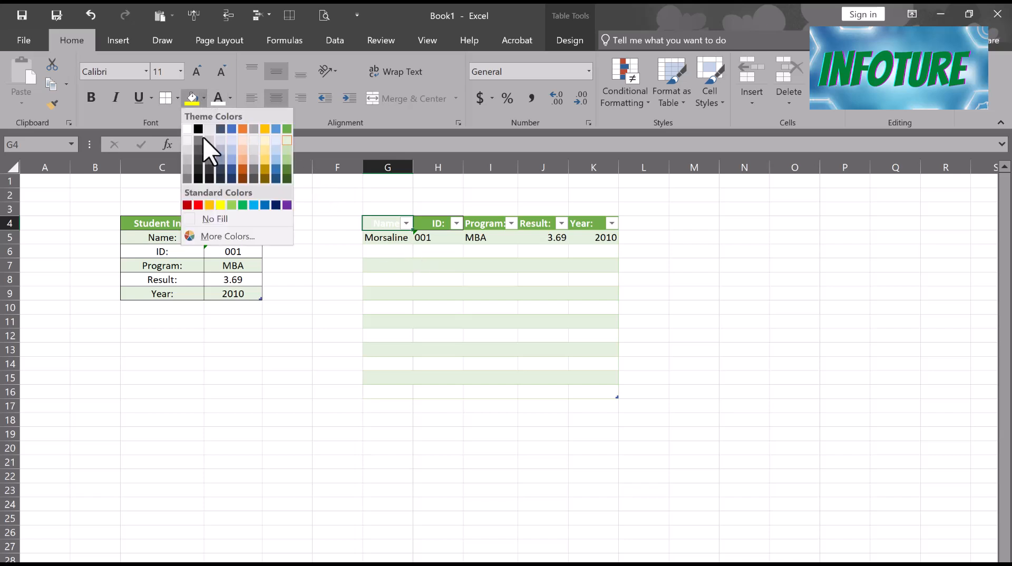
{"action": "left_click", "coordinate": [232, 204]}
{"action": "left_click", "coordinate": [425, 293]}
{"action": "left_click", "coordinate": [685, 293]}
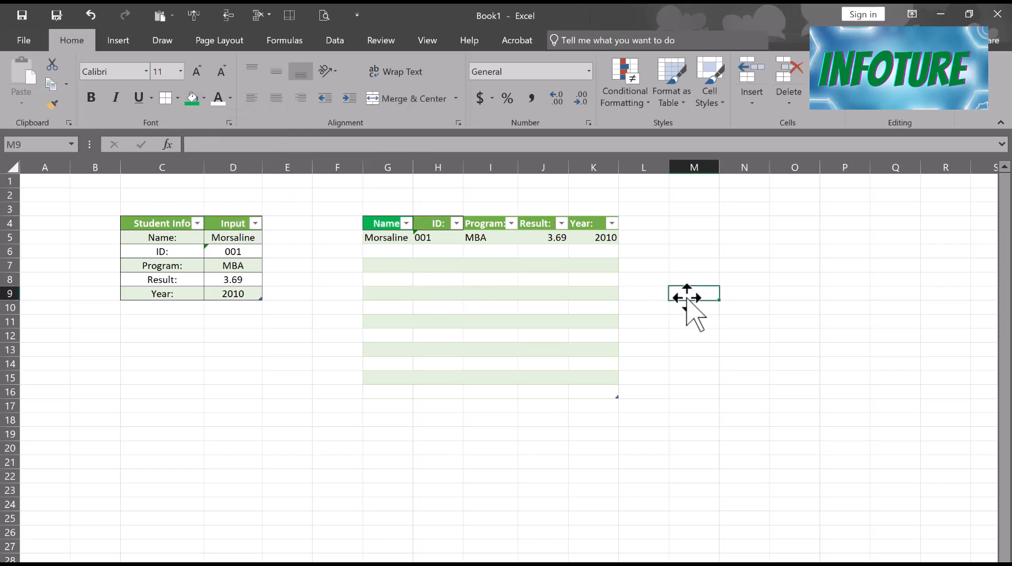
- Centre the contents of the record table G4:K16 horizontally
{"action": "left_click_drag", "start_coordinate": [388, 221], "coordinate": [587, 393]}
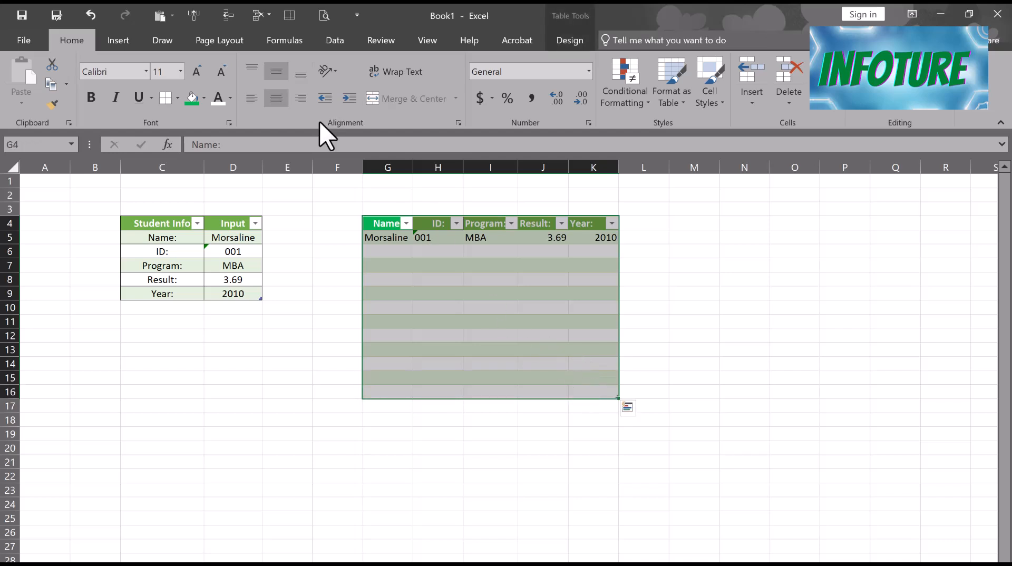
{"action": "left_click", "coordinate": [277, 93]}
{"action": "left_click", "coordinate": [469, 238]}
{"action": "left_click", "coordinate": [481, 264]}
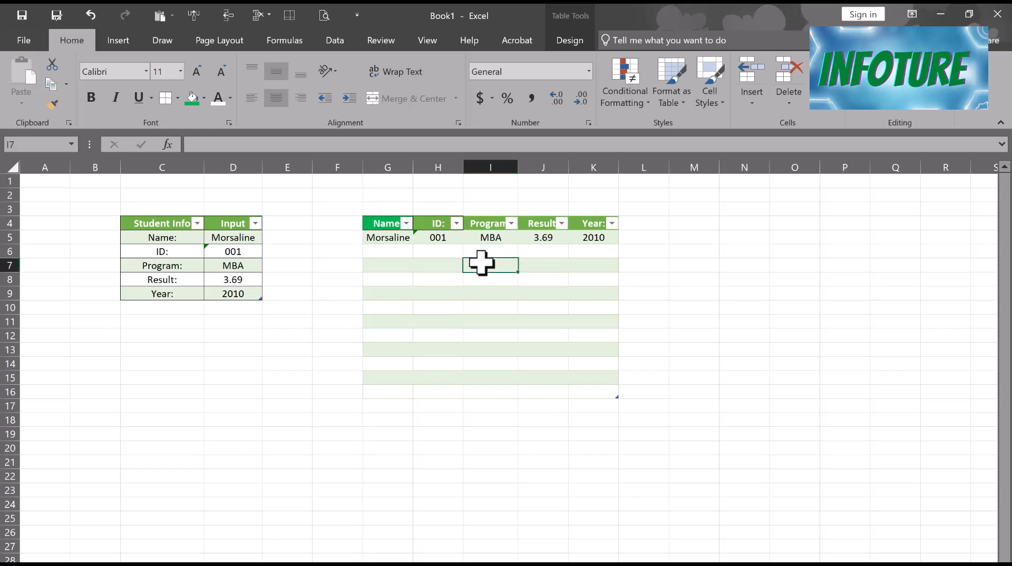
- Clear the first student's entries from the input cells D5:D9
{"action": "left_click", "coordinate": [253, 238]}
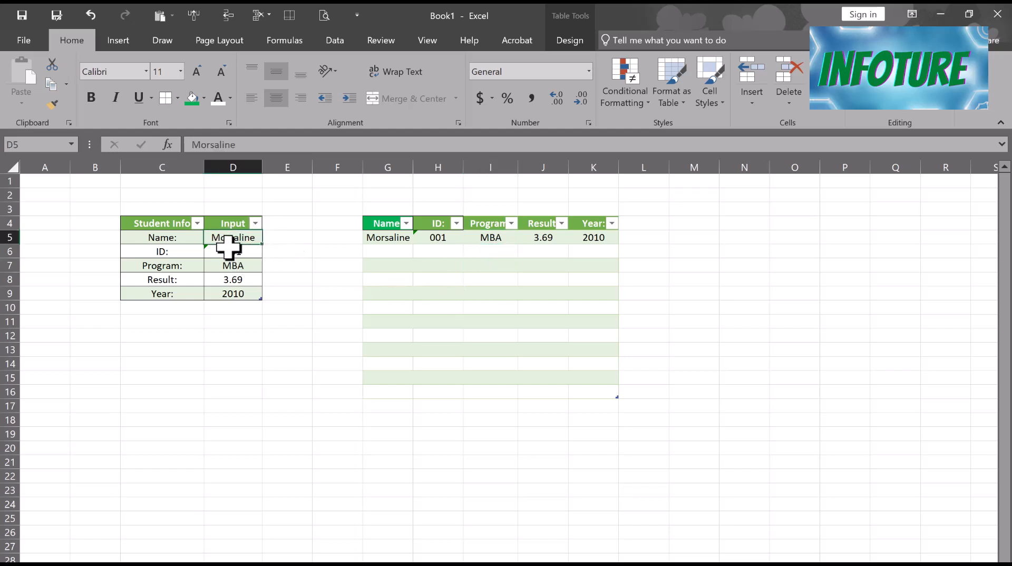
{"action": "left_click_drag", "start_coordinate": [232, 240], "coordinate": [231, 292]}
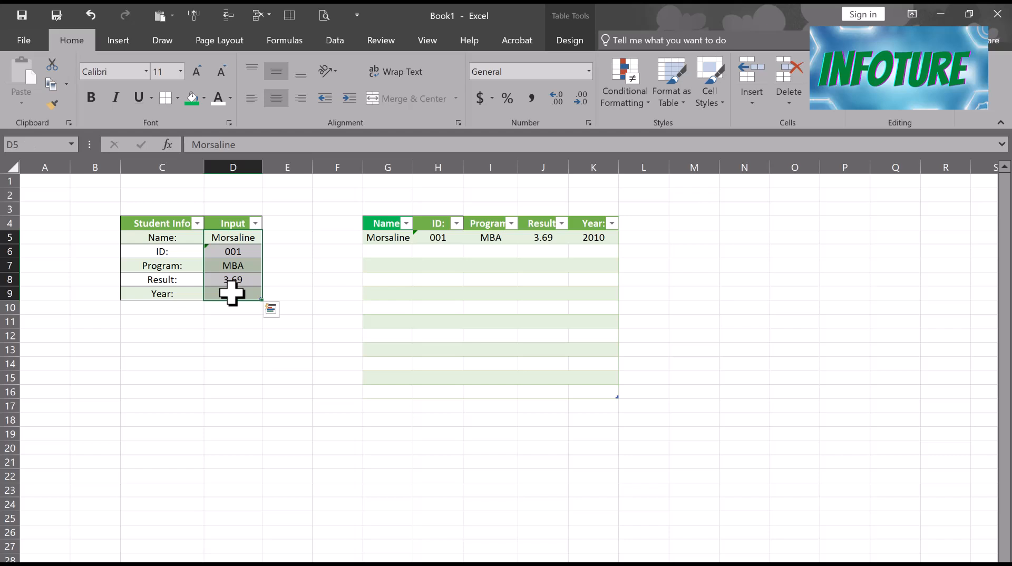
{"action": "key", "text": "Delete"}
{"action": "left_click", "coordinate": [235, 332]}
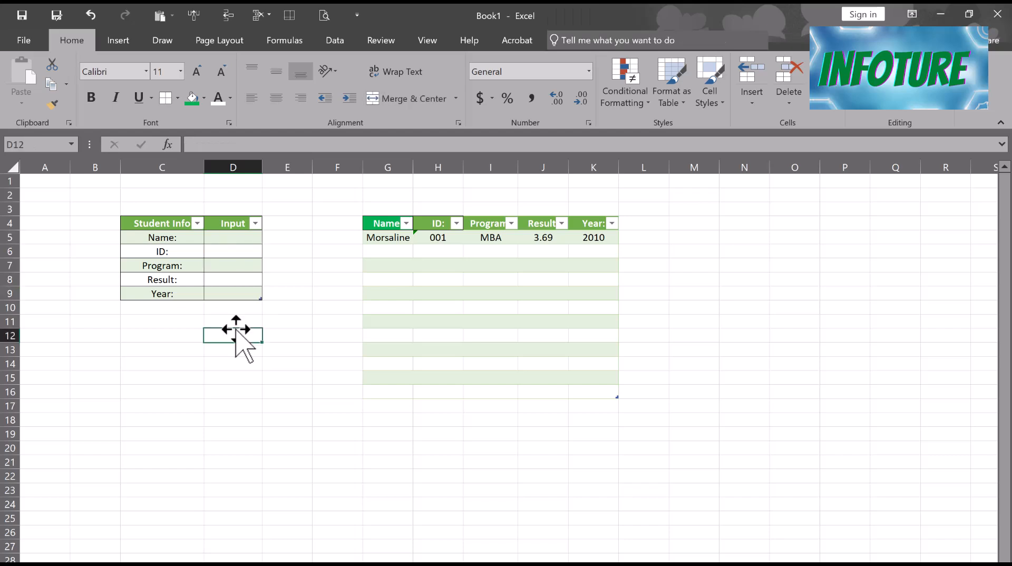
- Enter the second student's name in D5 and student ID in D6 of the input table
{"action": "left_click", "coordinate": [232, 238]}
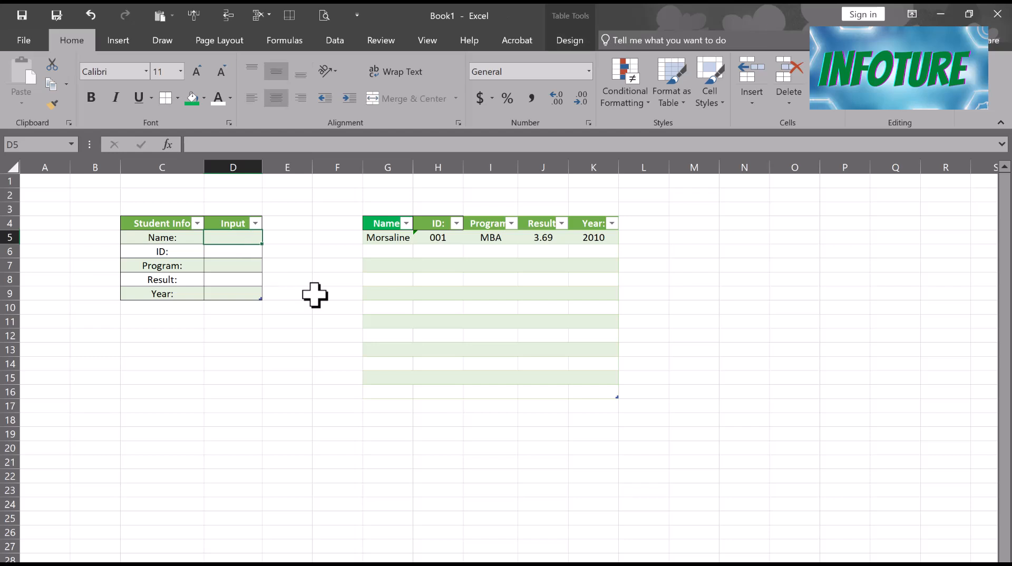
{"action": "type", "text": "Shar"}
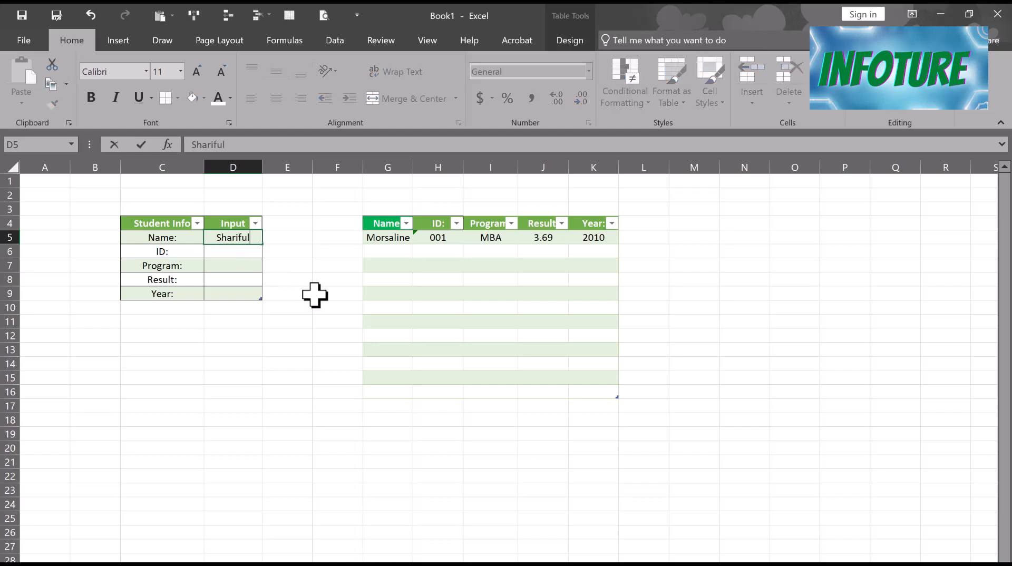
{"action": "type", "text": "iful"}
{"action": "key", "text": "Return"}
{"action": "type", "text": "142"}
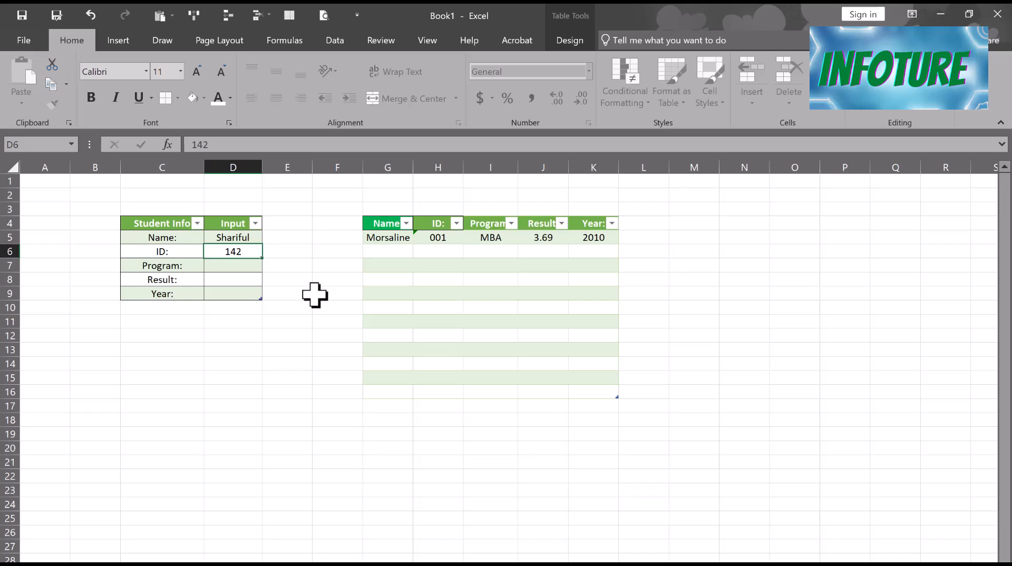
{"action": "key", "text": "Return"}
- Fill in the second student's program as BSC, result as 3.9 and year as 2025 in D7:D9
{"action": "type", "text": "BSC"}
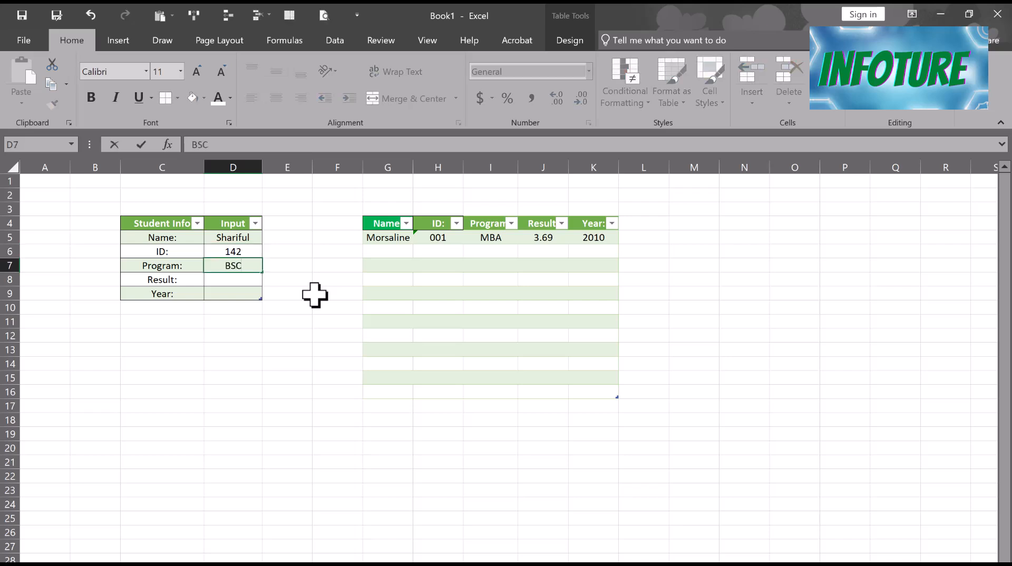
{"action": "key", "text": "Return"}
{"action": "type", "text": "2."}
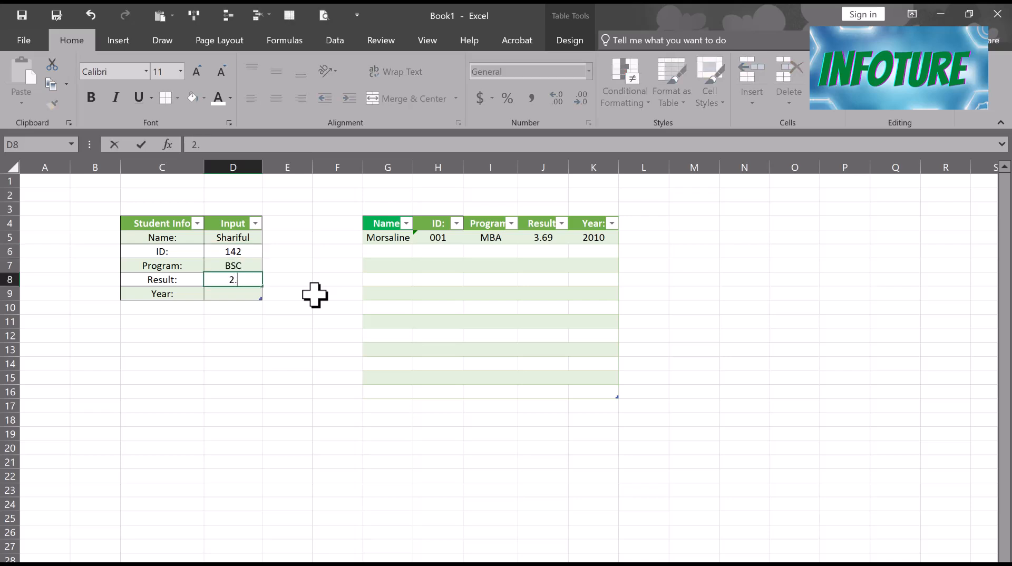
{"action": "type", "text": "3.9"}
{"action": "key", "text": "Return"}
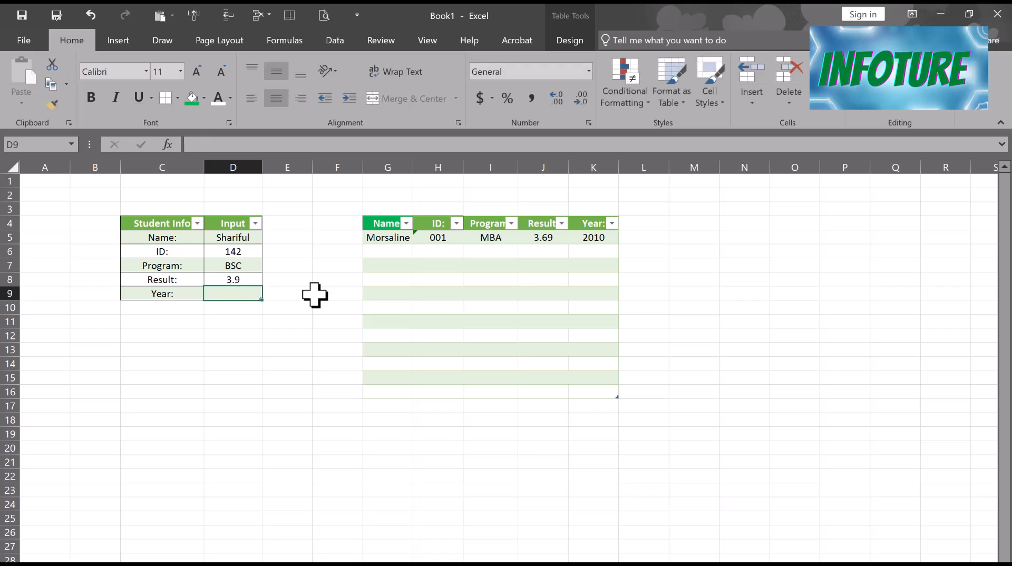
{"action": "type", "text": "2025"}
{"action": "key", "text": "Return"}
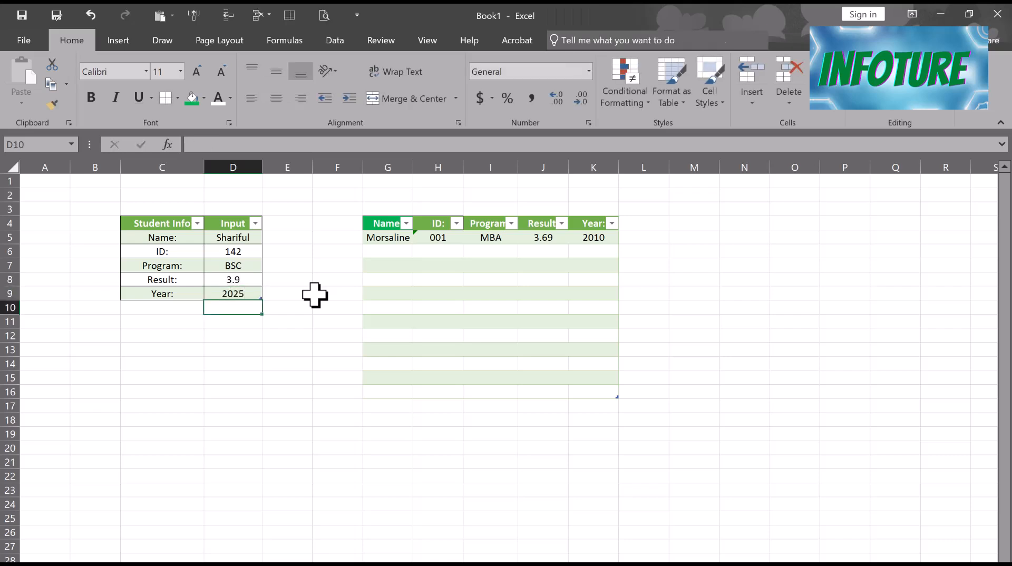
- Copy the entries in D5:D9 and paste them across row 6 from G6 using Paste Special with Values and Transpose
{"action": "left_click_drag", "start_coordinate": [247, 239], "coordinate": [235, 293]}
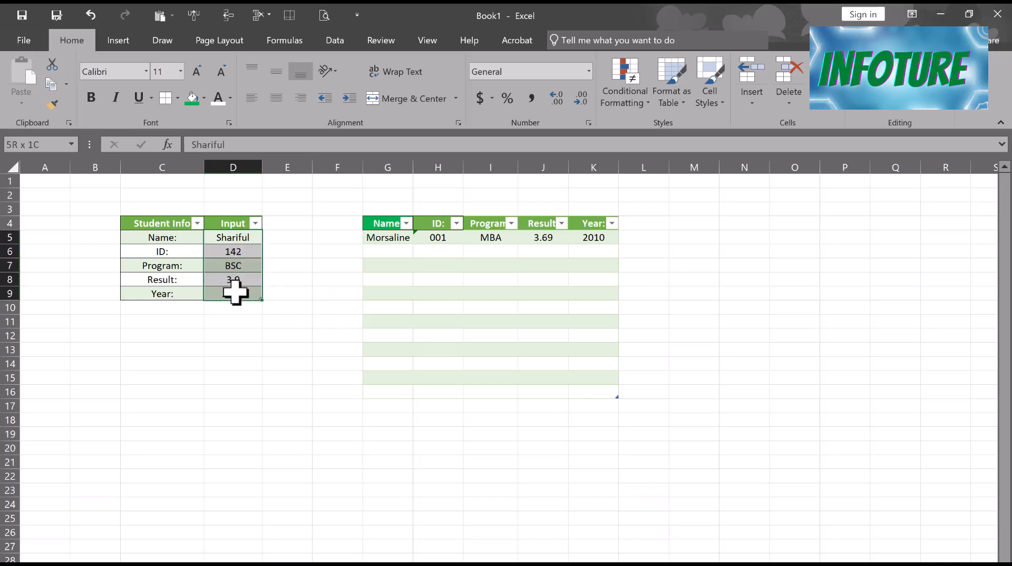
{"action": "right_click", "coordinate": [234, 240]}
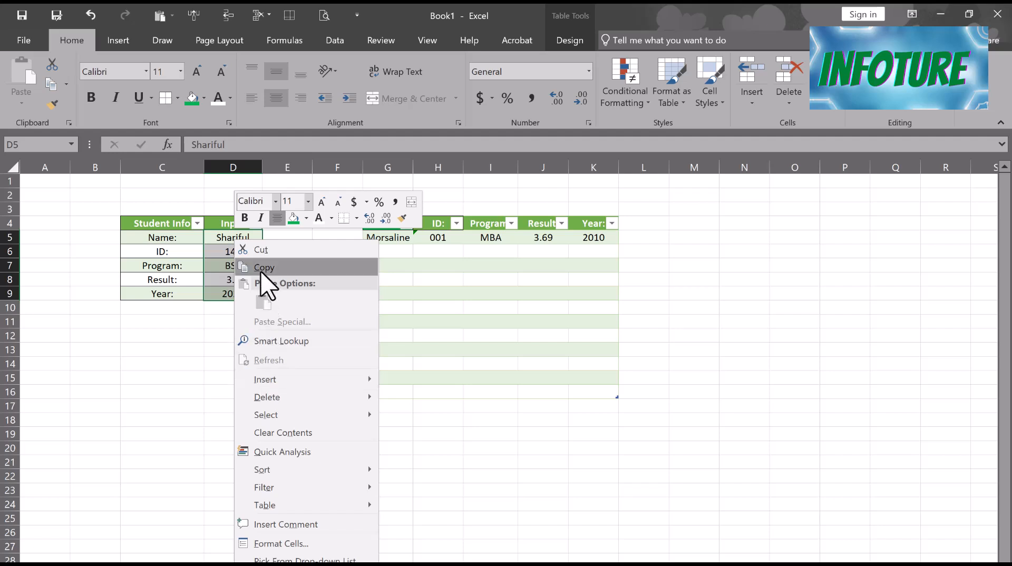
{"action": "left_click", "coordinate": [261, 267]}
{"action": "left_click", "coordinate": [378, 251]}
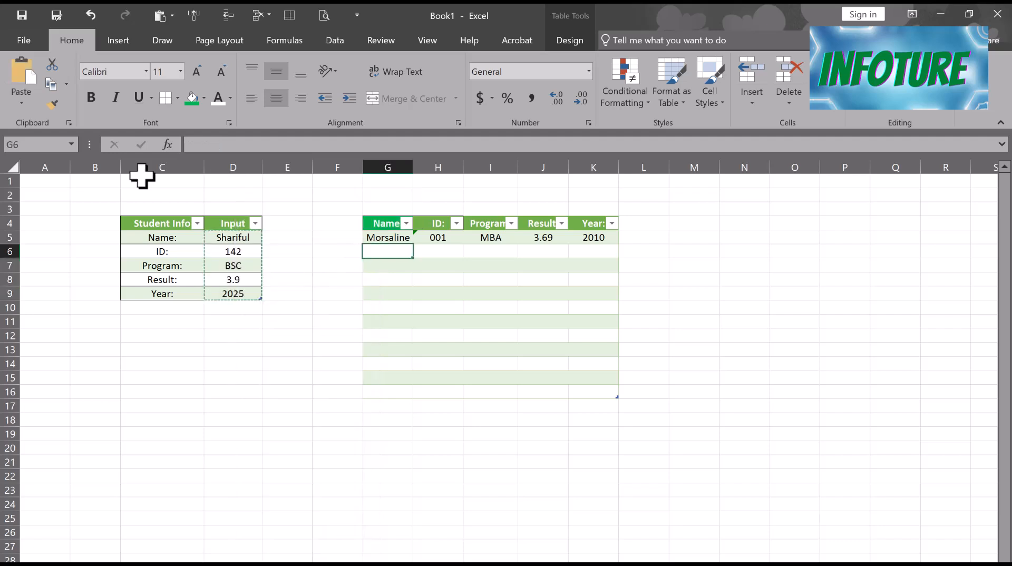
{"action": "left_click", "coordinate": [33, 106]}
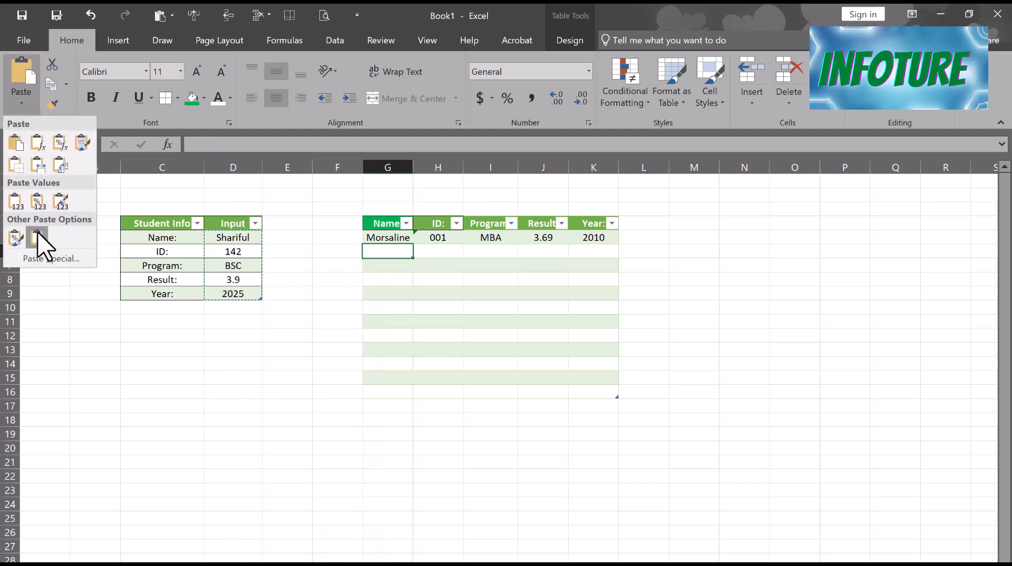
{"action": "left_click", "coordinate": [38, 262]}
{"action": "left_click", "coordinate": [471, 231]}
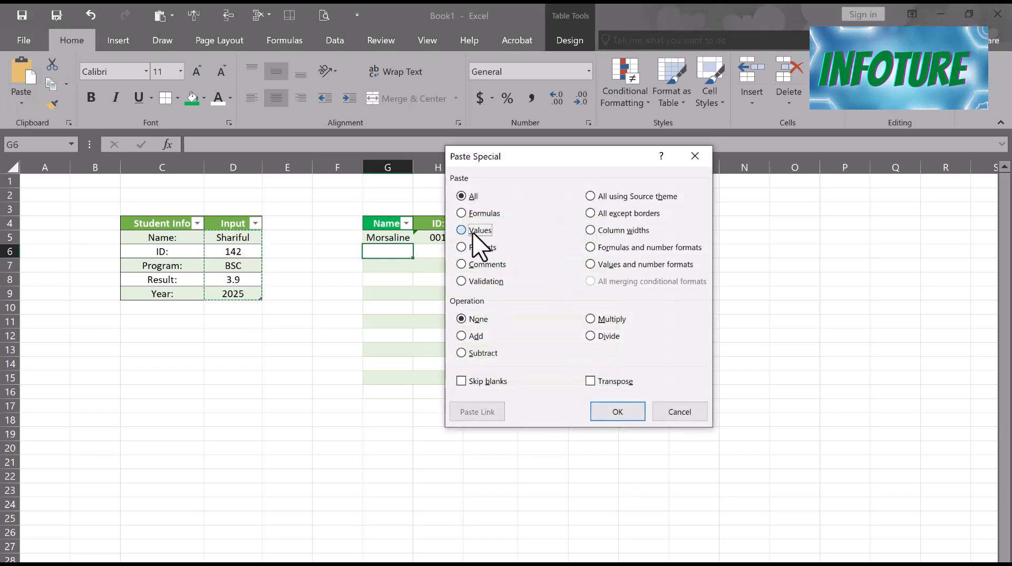
{"action": "left_click", "coordinate": [606, 383]}
{"action": "left_click", "coordinate": [609, 409]}
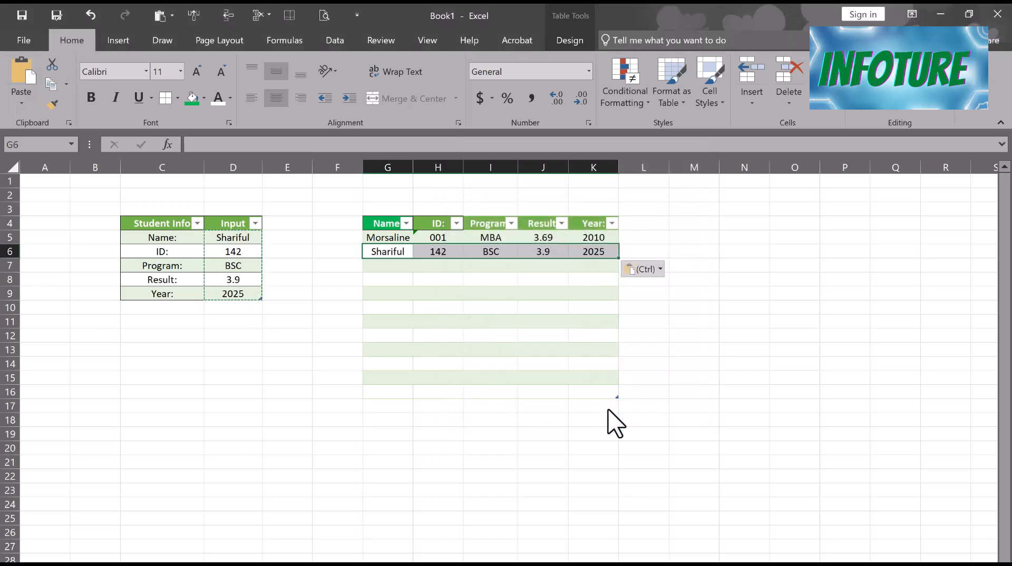
{"action": "left_click", "coordinate": [590, 382]}
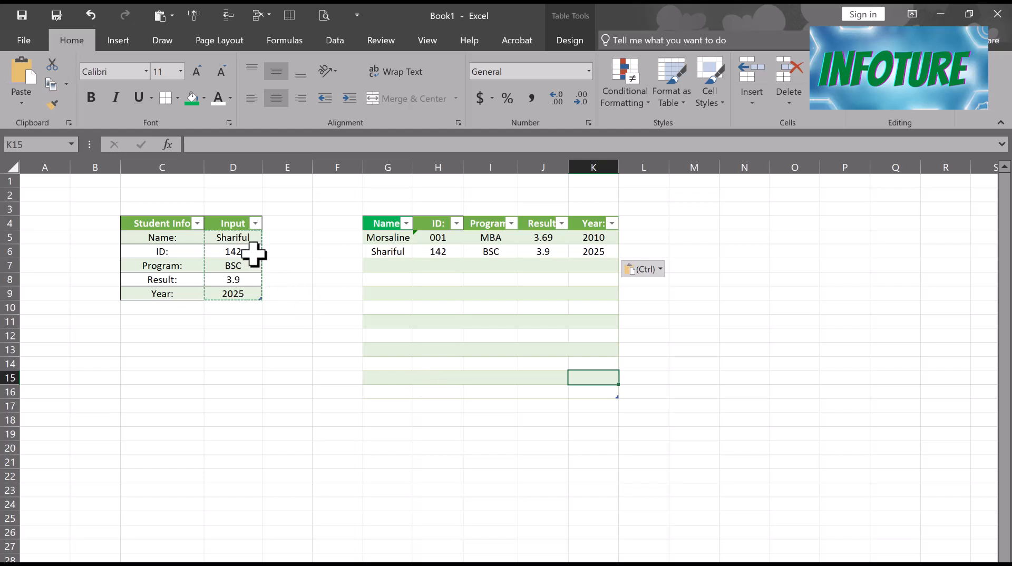
- Empty the input cells D5:D9 after transferring the second student's record
{"action": "left_click_drag", "start_coordinate": [240, 240], "coordinate": [237, 288]}
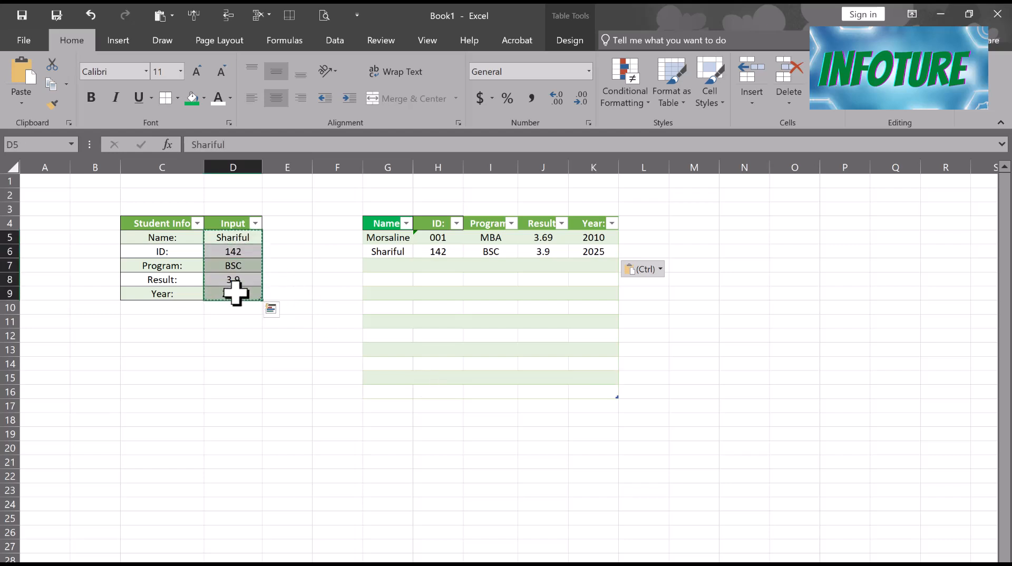
{"action": "key", "text": "Delete"}
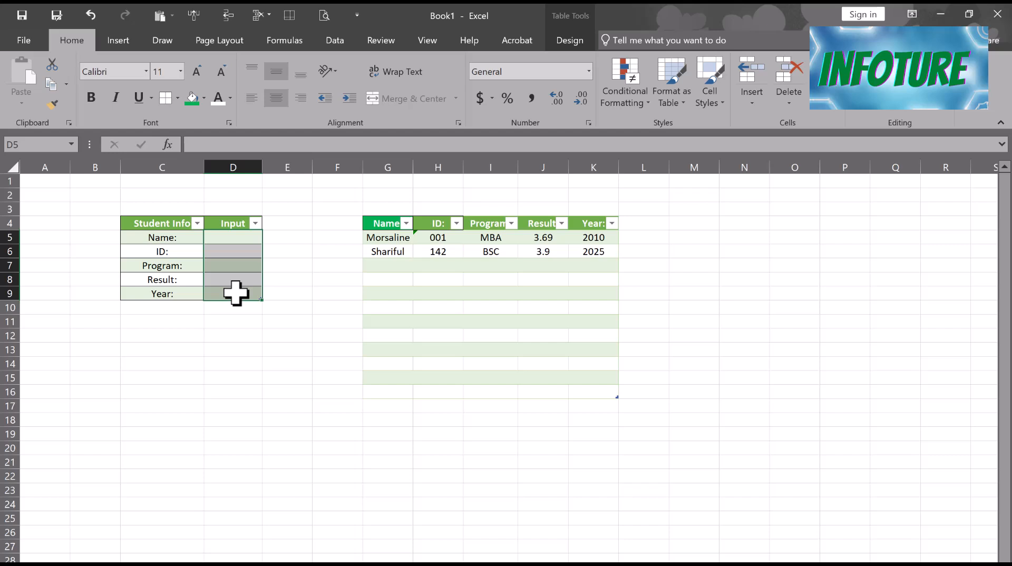
{"action": "left_click", "coordinate": [382, 266]}
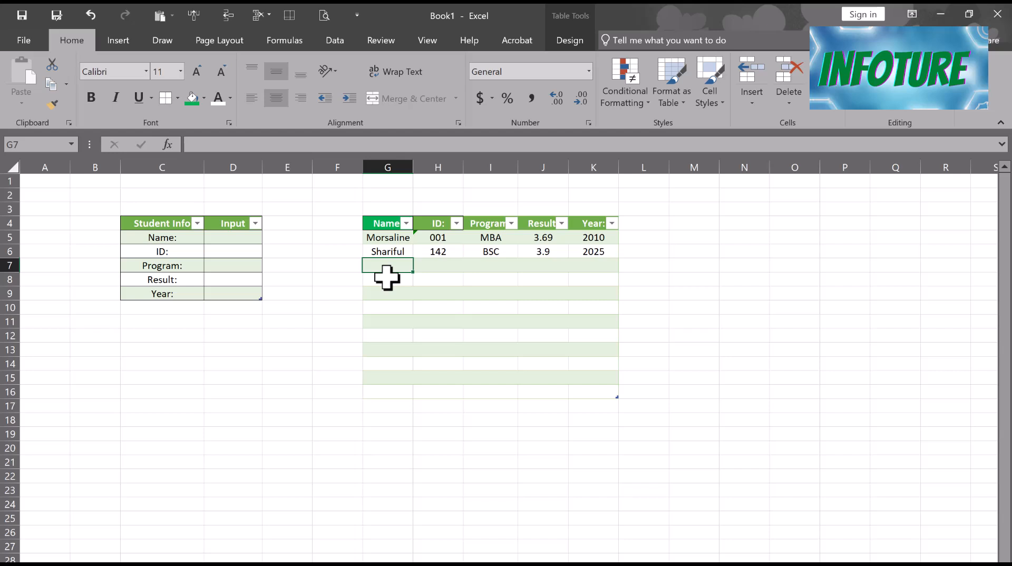
{"action": "left_click", "coordinate": [388, 277]}
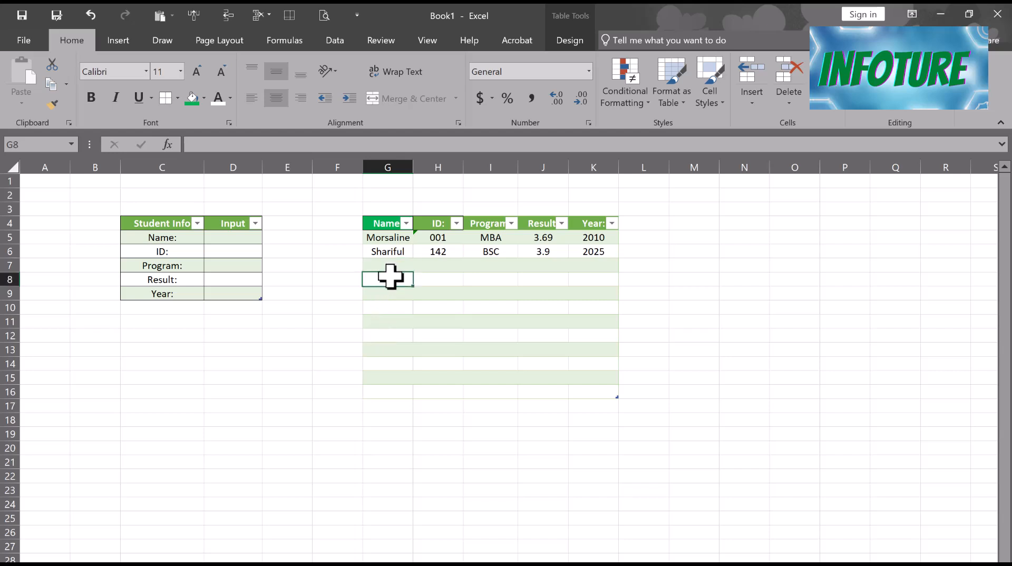
{"action": "left_click", "coordinate": [384, 263]}
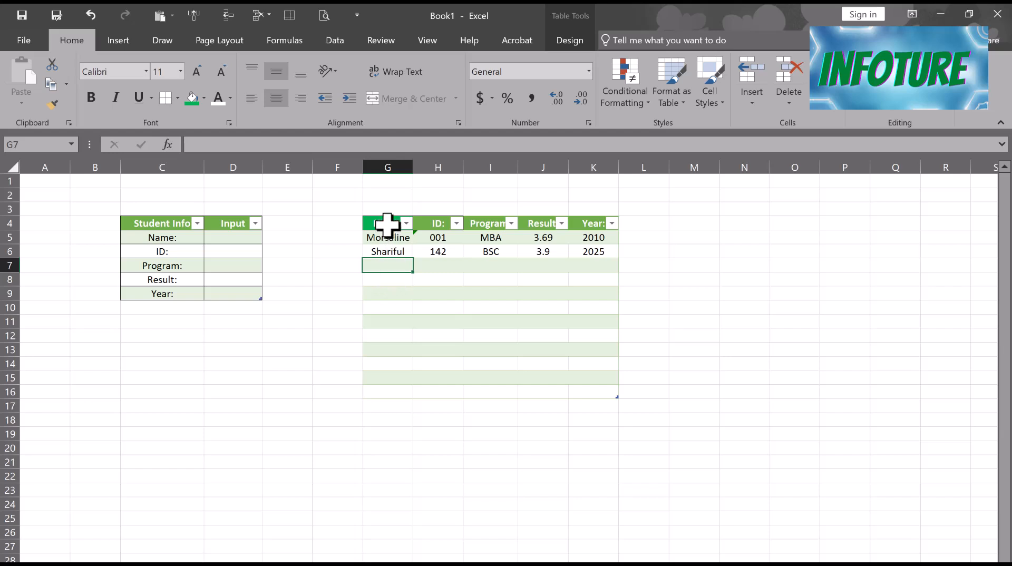
- Move the whole record table G4:K16 so that its header row starts at F11
{"action": "left_click_drag", "start_coordinate": [387, 224], "coordinate": [614, 393]}
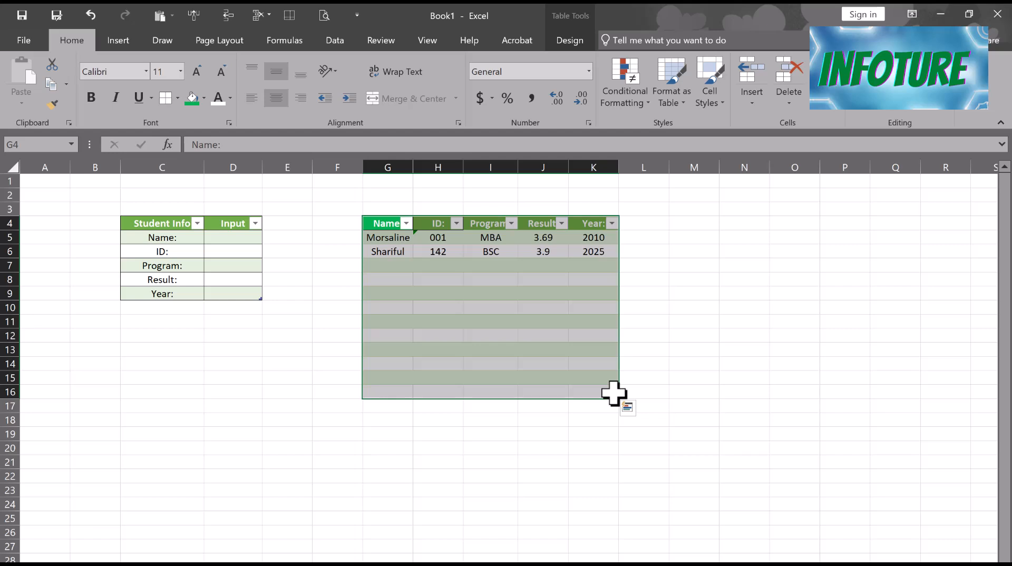
{"action": "key", "text": "ctrl+c"}
{"action": "left_click", "coordinate": [285, 322]}
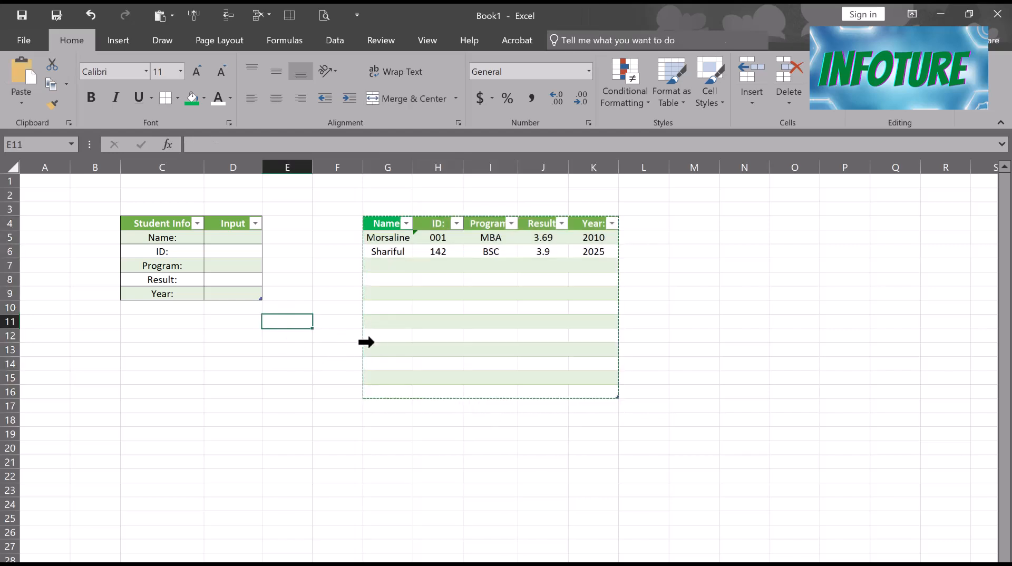
{"action": "left_click", "coordinate": [346, 322]}
{"action": "key", "text": "ctrl+v"}
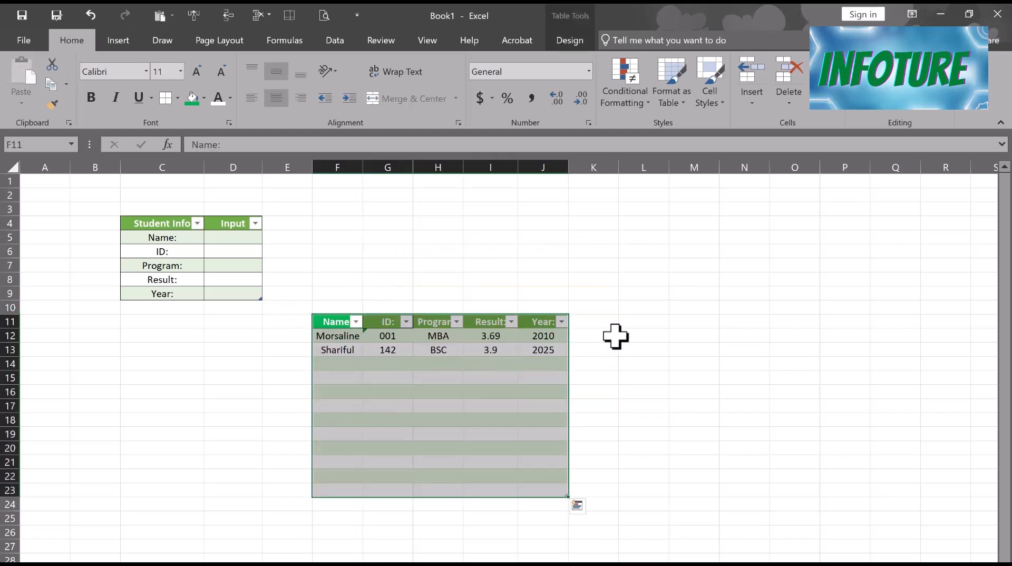
{"action": "left_click", "coordinate": [615, 336]}
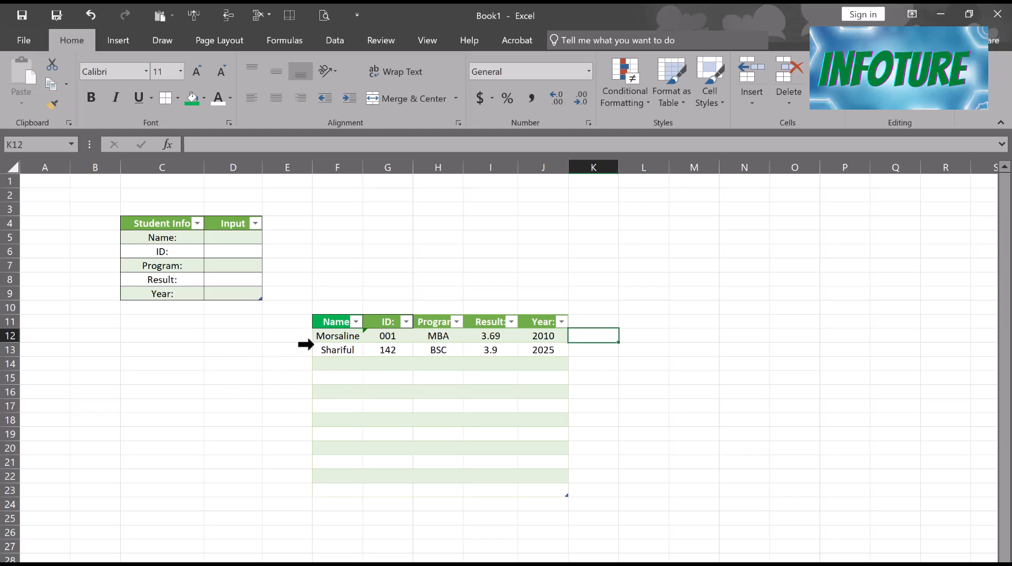
- Insert a blank worksheet row at row 12, directly below the record table's headers
{"action": "left_click", "coordinate": [308, 336]}
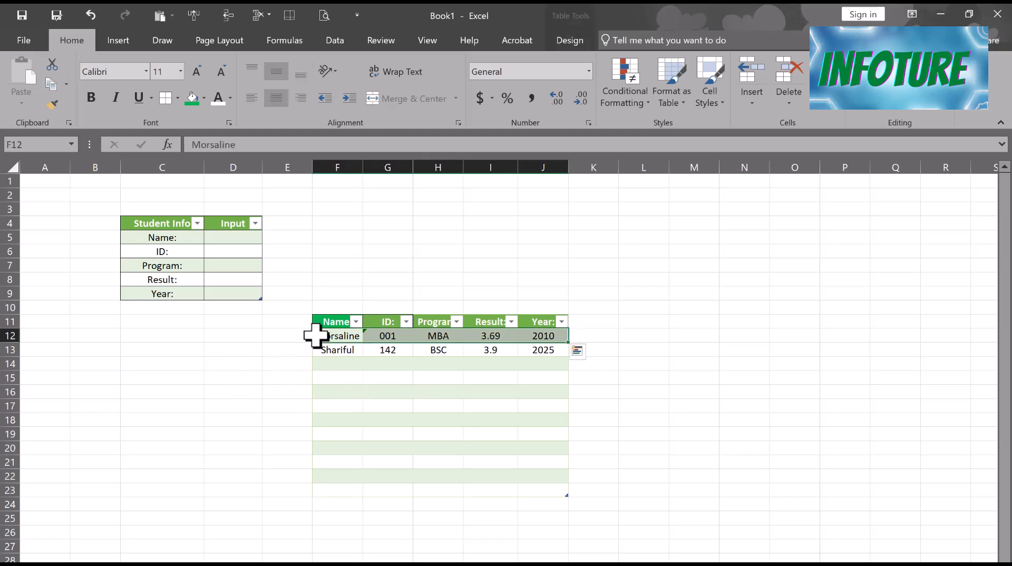
{"action": "left_click", "coordinate": [10, 335]}
{"action": "right_click", "coordinate": [10, 336]}
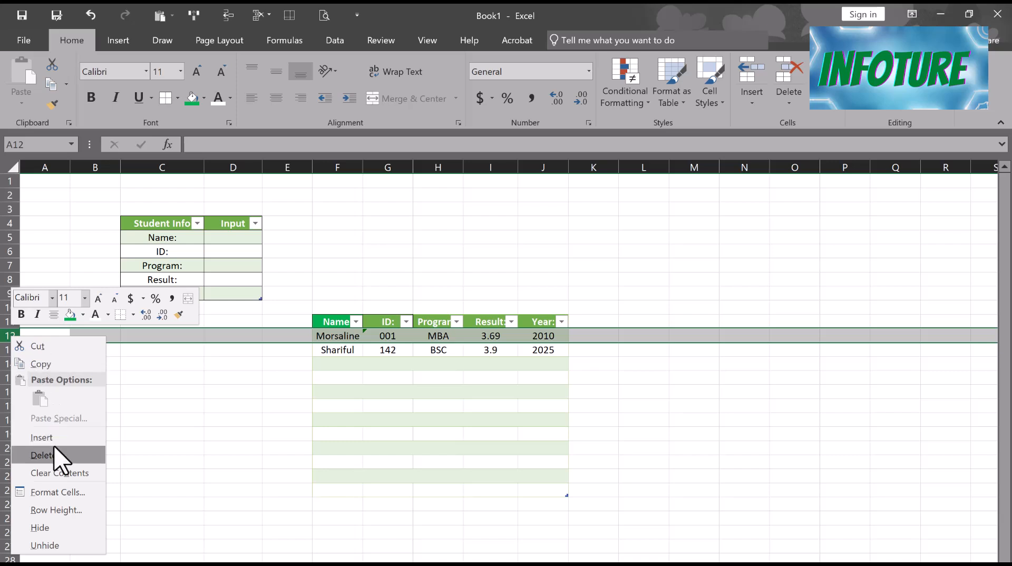
{"action": "left_click", "coordinate": [74, 438]}
{"action": "left_click", "coordinate": [347, 434]}
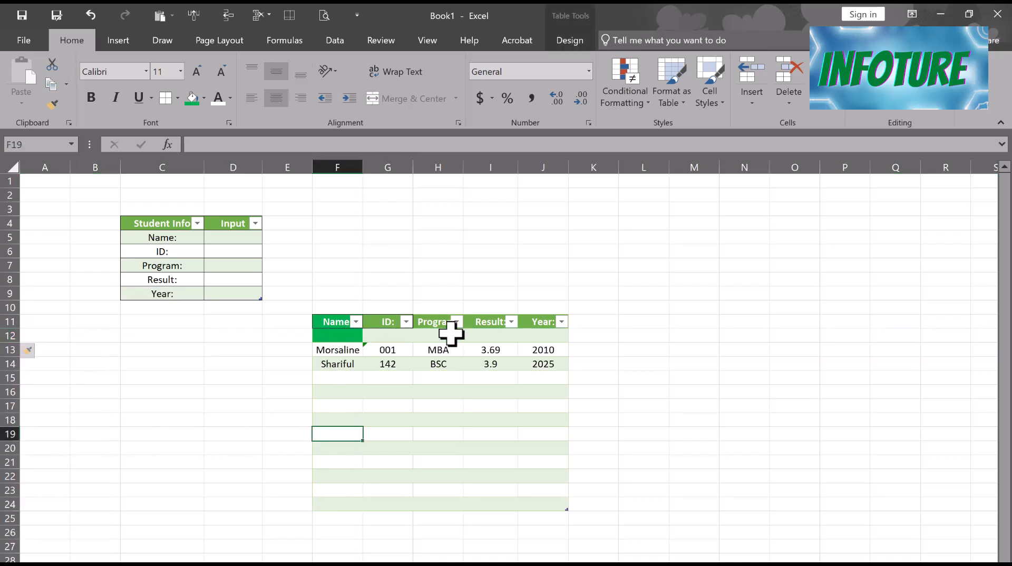
{"action": "left_click", "coordinate": [352, 337]}
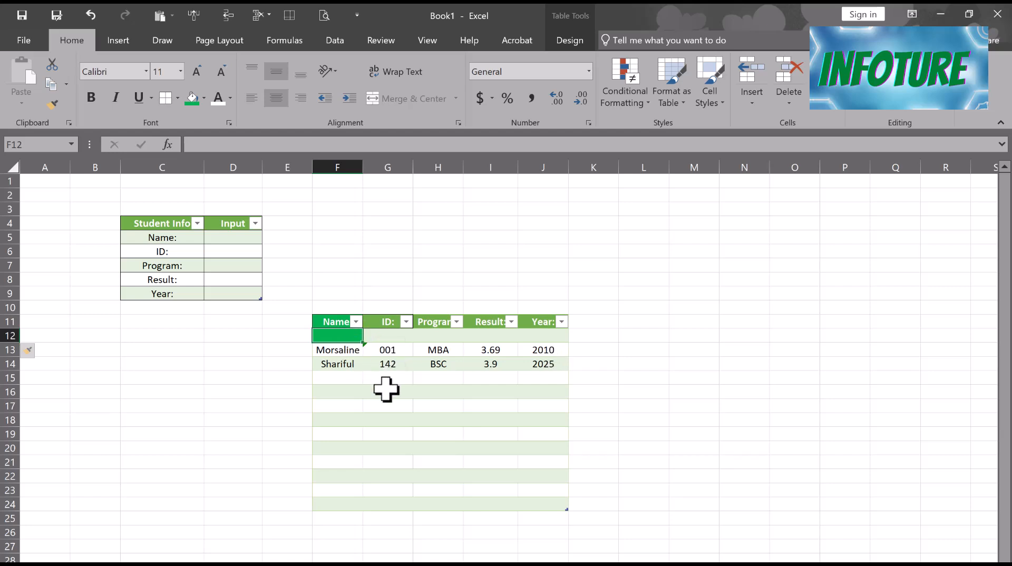
{"action": "left_click", "coordinate": [375, 417]}
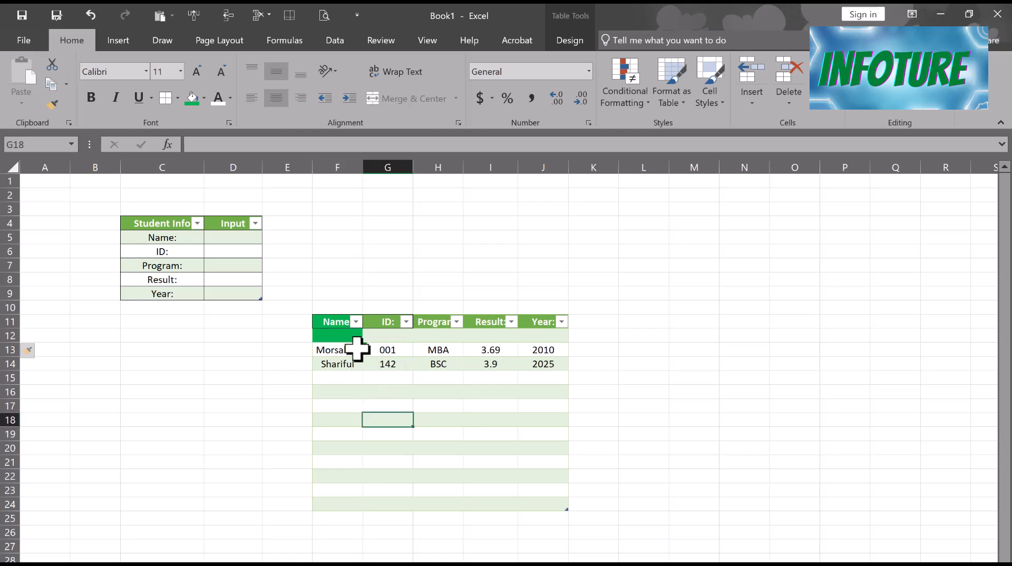
{"action": "left_click", "coordinate": [348, 335]}
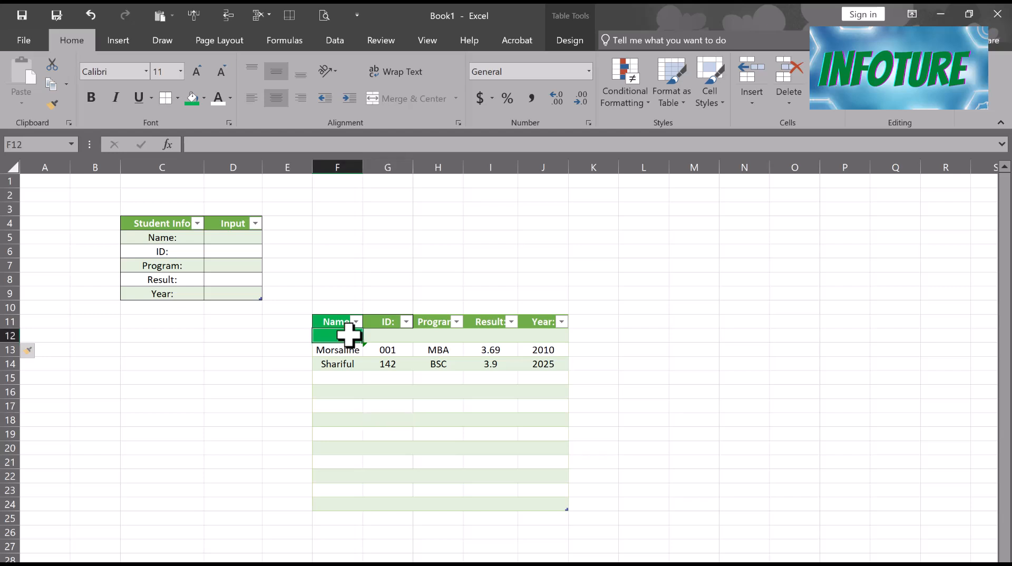
{"action": "left_click", "coordinate": [229, 335]}
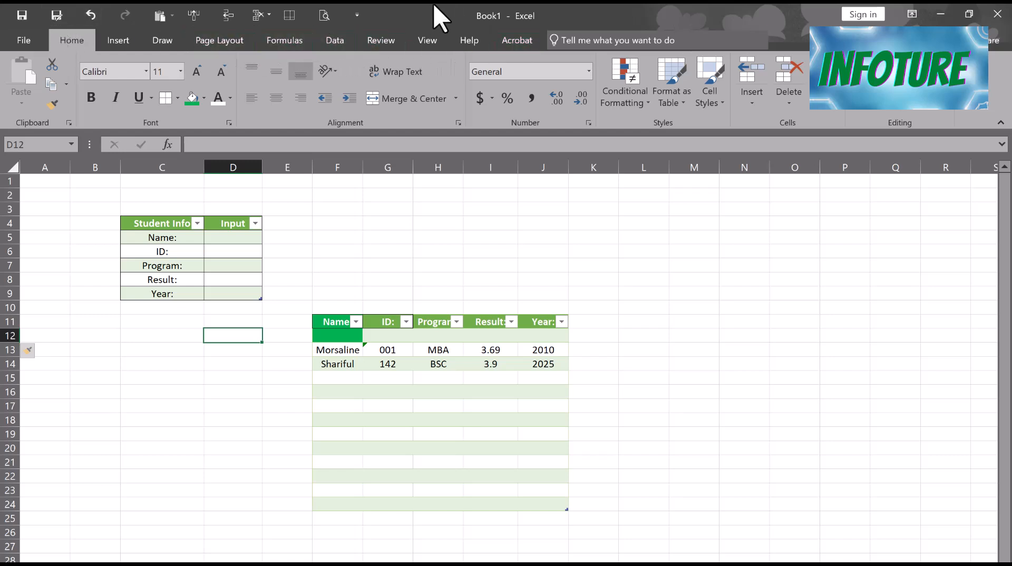
- Enable the Developer tab in the ribbon customization options and display its commands
{"action": "left_click", "coordinate": [357, 15]}
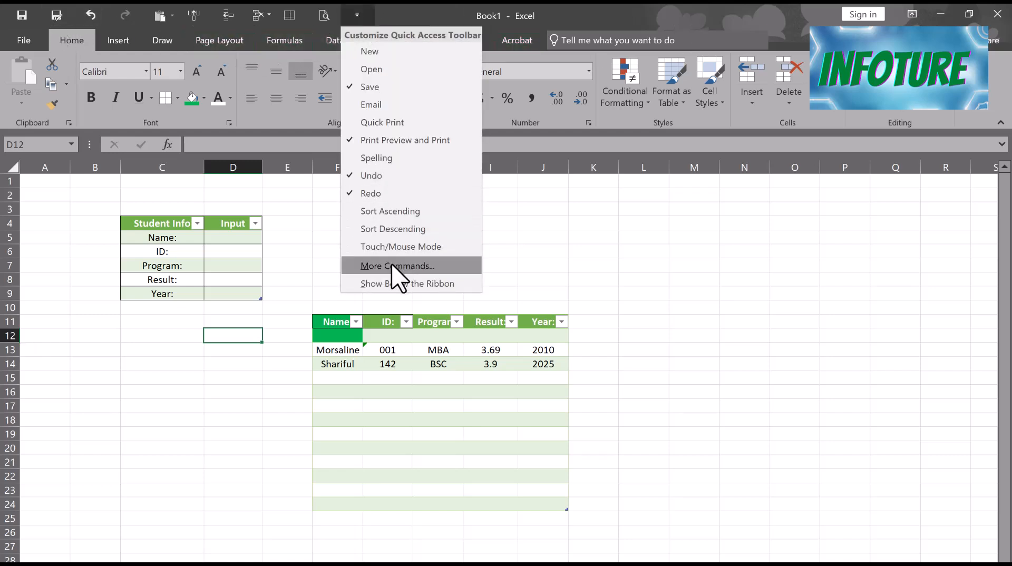
{"action": "left_click", "coordinate": [391, 265]}
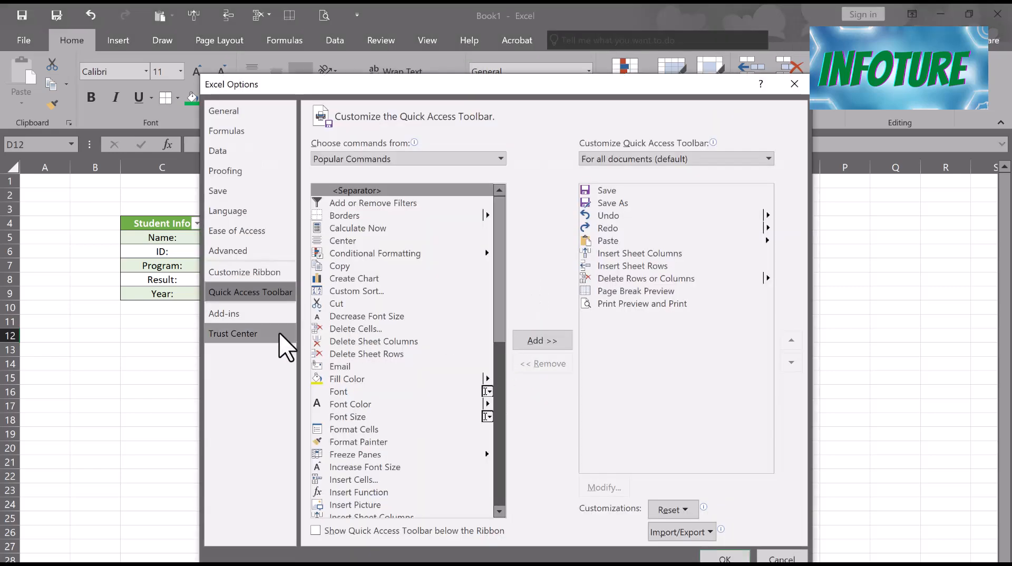
{"action": "left_click", "coordinate": [245, 272]}
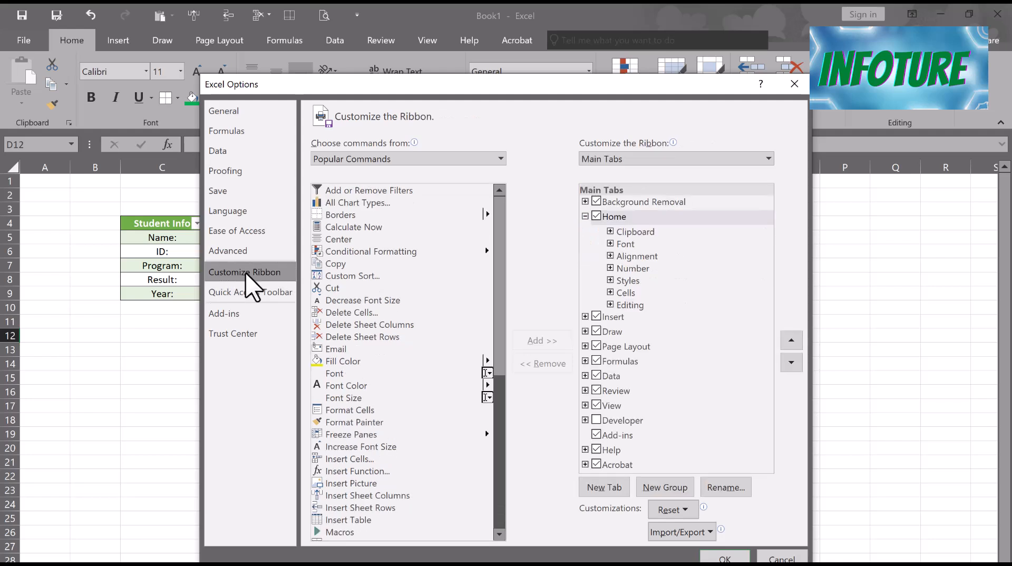
{"action": "left_click", "coordinate": [596, 420]}
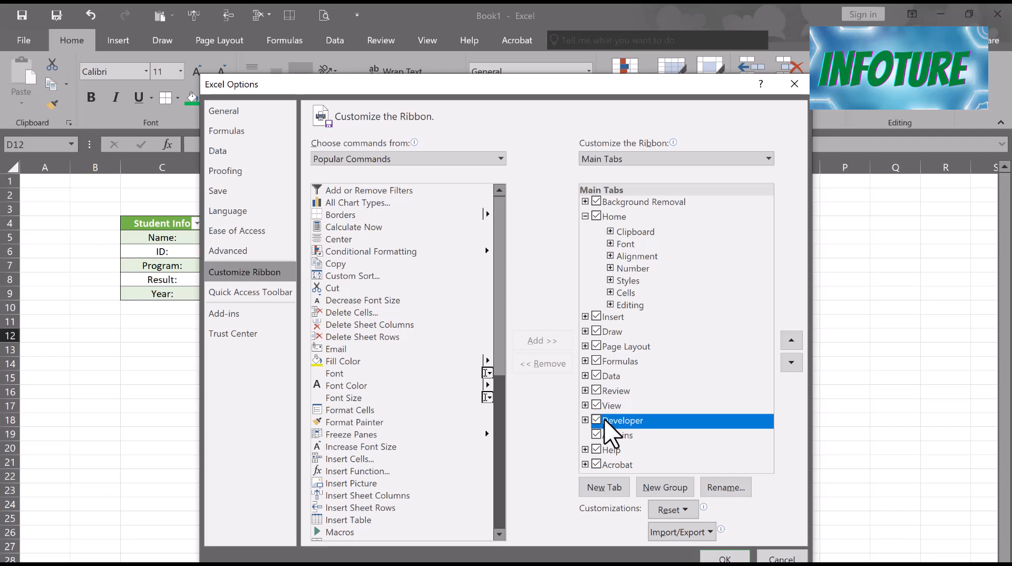
{"action": "left_click", "coordinate": [727, 559]}
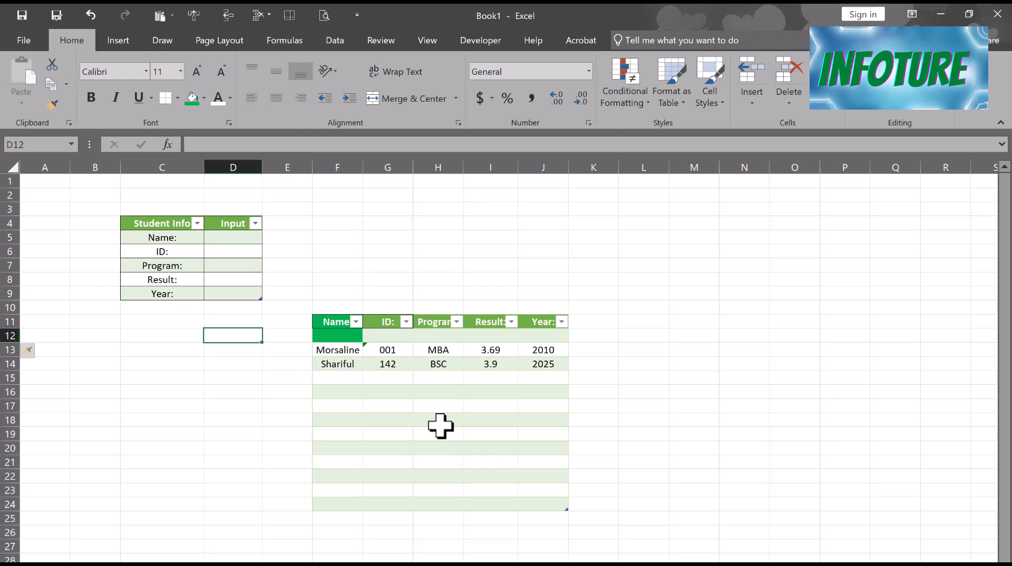
{"action": "left_click", "coordinate": [480, 42]}
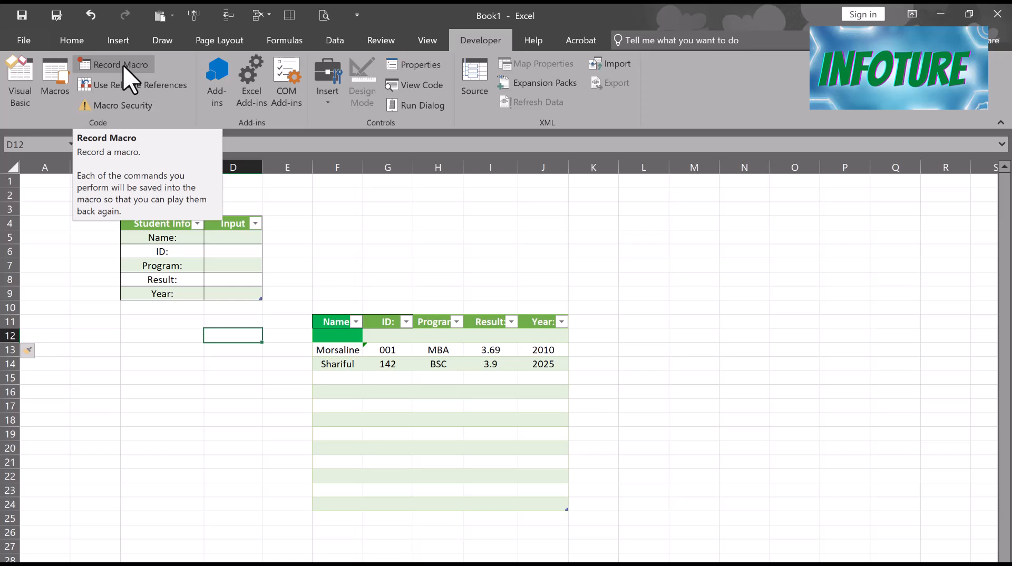
- Enter the third student's name in D5 and the student's ID in D6 of the input table
{"action": "left_click", "coordinate": [233, 237]}
{"action": "type", "text": "Shahadat"}
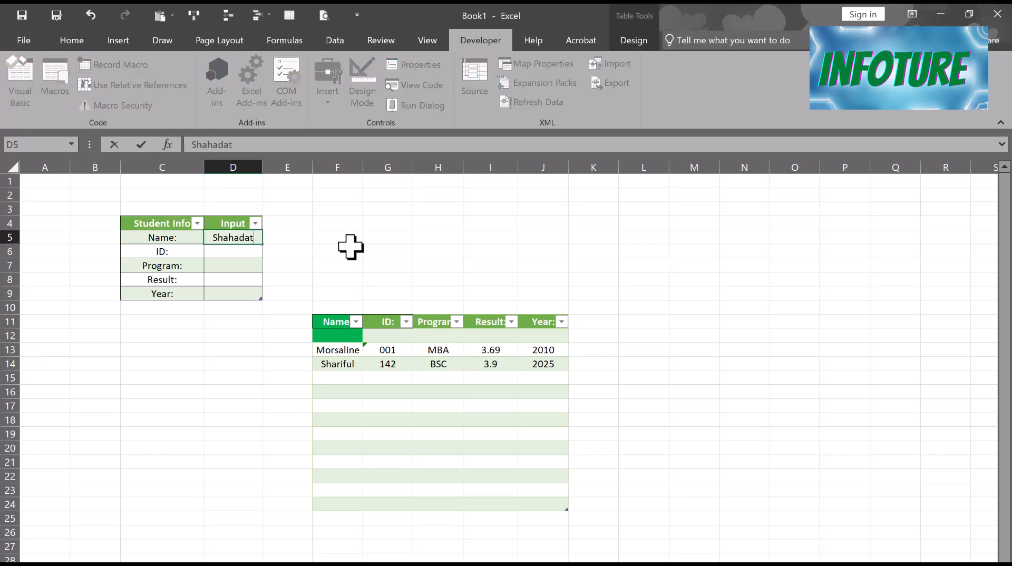
{"action": "key", "text": "Return"}
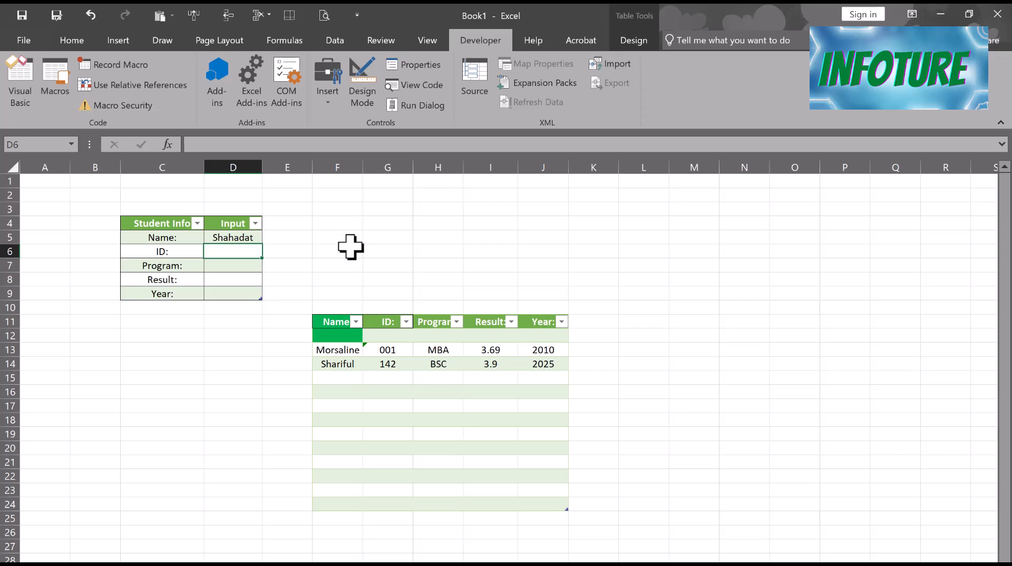
{"action": "type", "text": "1"}
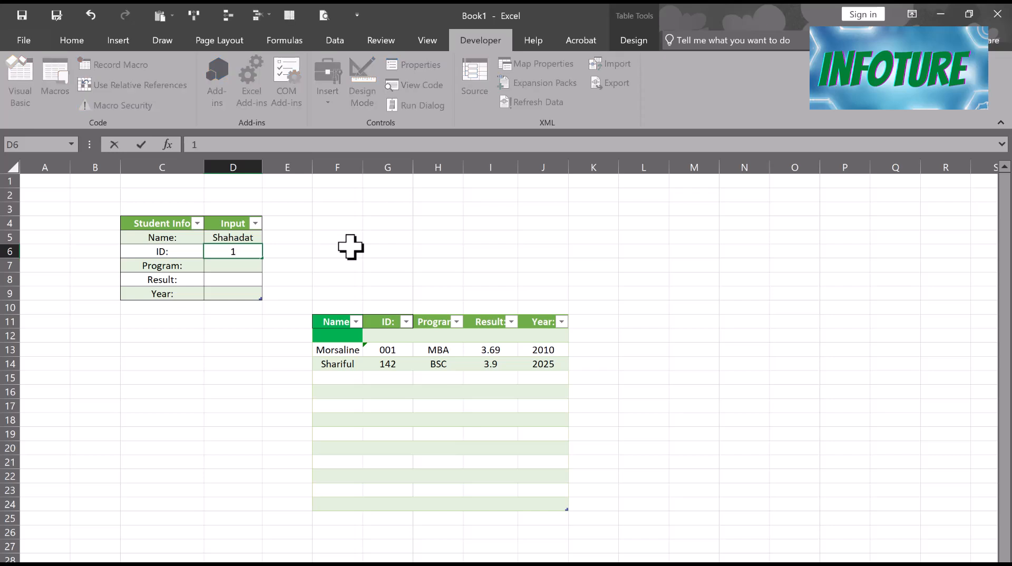
{"action": "type", "text": "53"}
{"action": "key", "text": "Return"}
- Complete the third student's input with program BSC, result 3.91 and year 2025 in D7:D9
{"action": "type", "text": "BSC"}
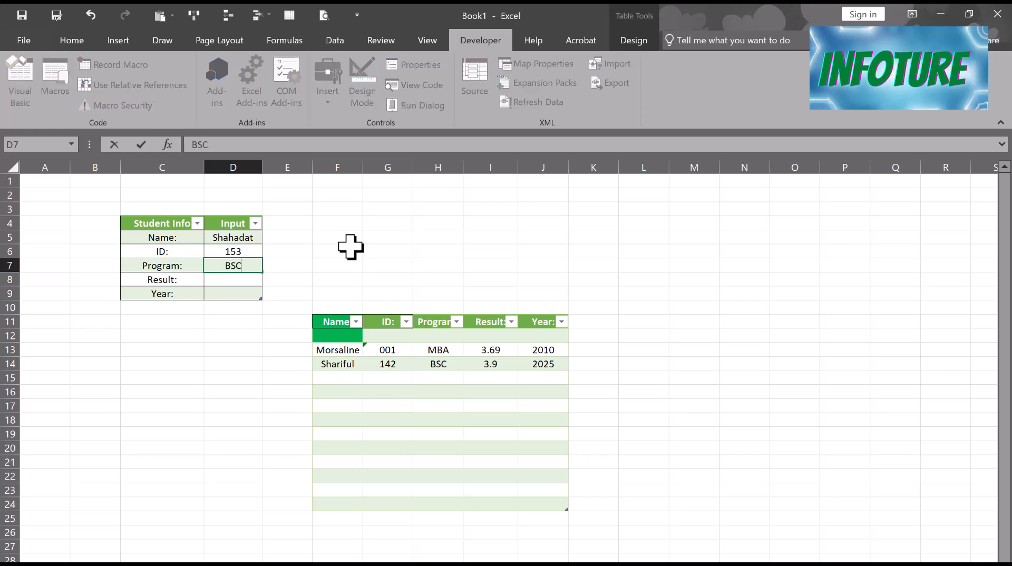
{"action": "key", "text": "Return"}
{"action": "type", "text": "3"}
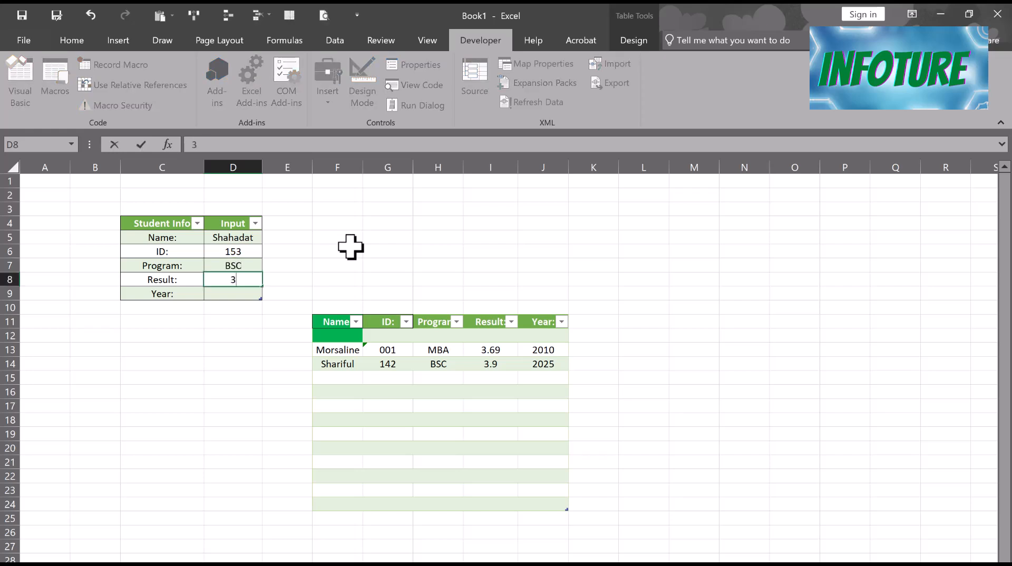
{"action": "type", "text": ".91"}
{"action": "key", "text": "Return"}
{"action": "type", "text": "202"}
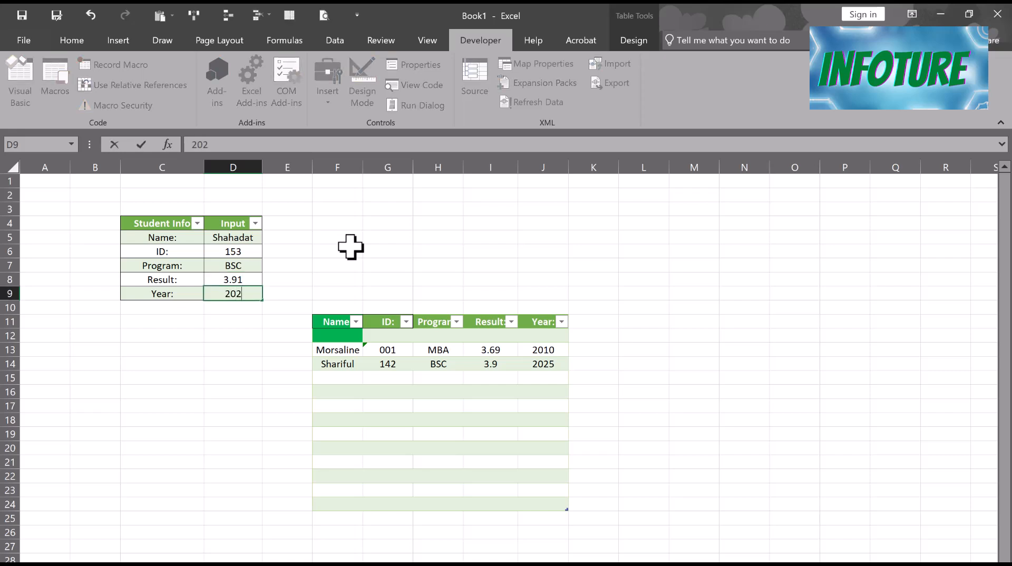
{"action": "type", "text": "5"}
{"action": "key", "text": "Tab"}
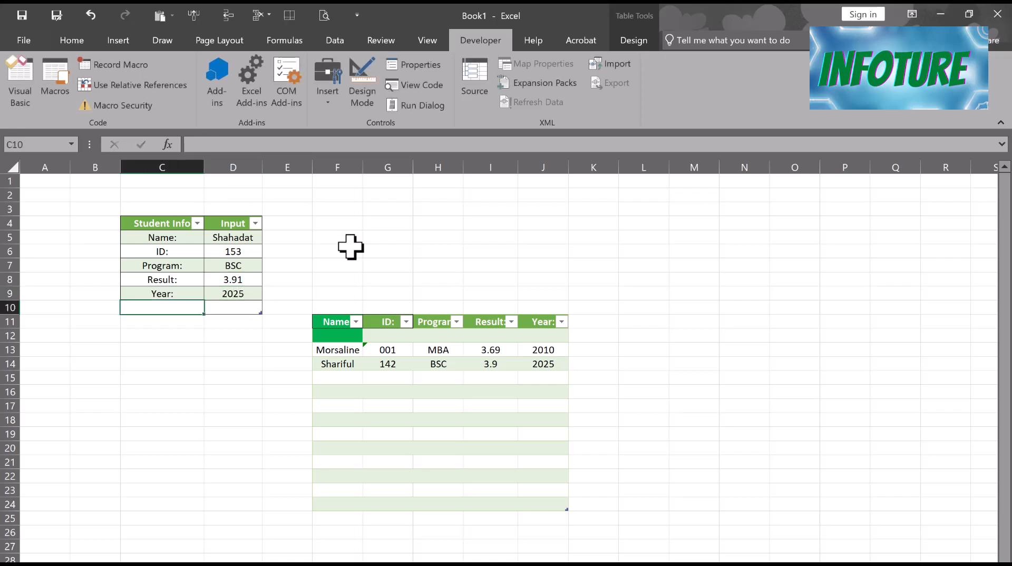
{"action": "left_click", "coordinate": [286, 325]}
{"action": "left_click", "coordinate": [313, 298]}
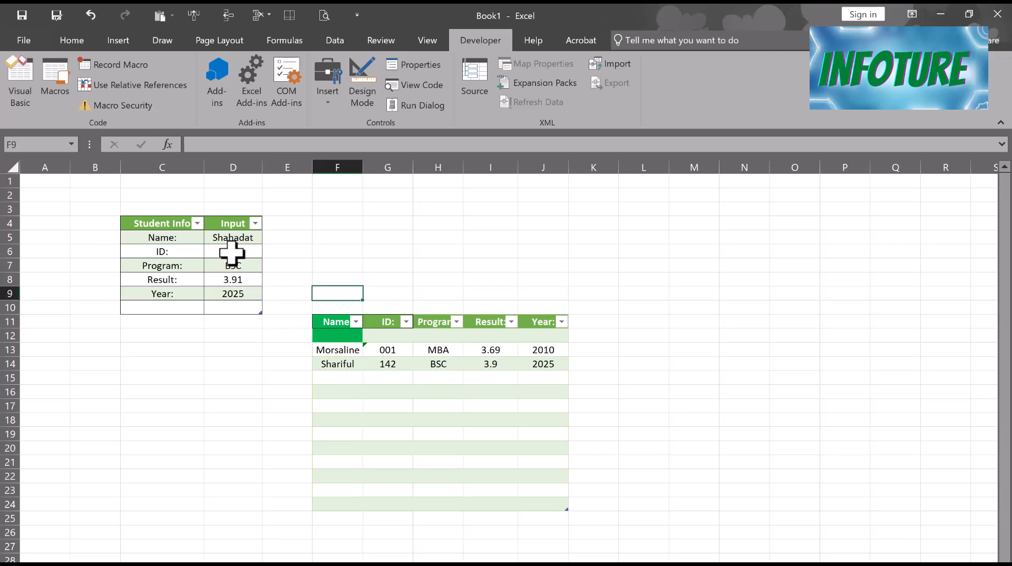
- Start recording a macro named Student_info, assigned to Ctrl+Shift+I and stored in This Workbook
{"action": "left_click", "coordinate": [125, 65]}
{"action": "left_click", "coordinate": [125, 68]}
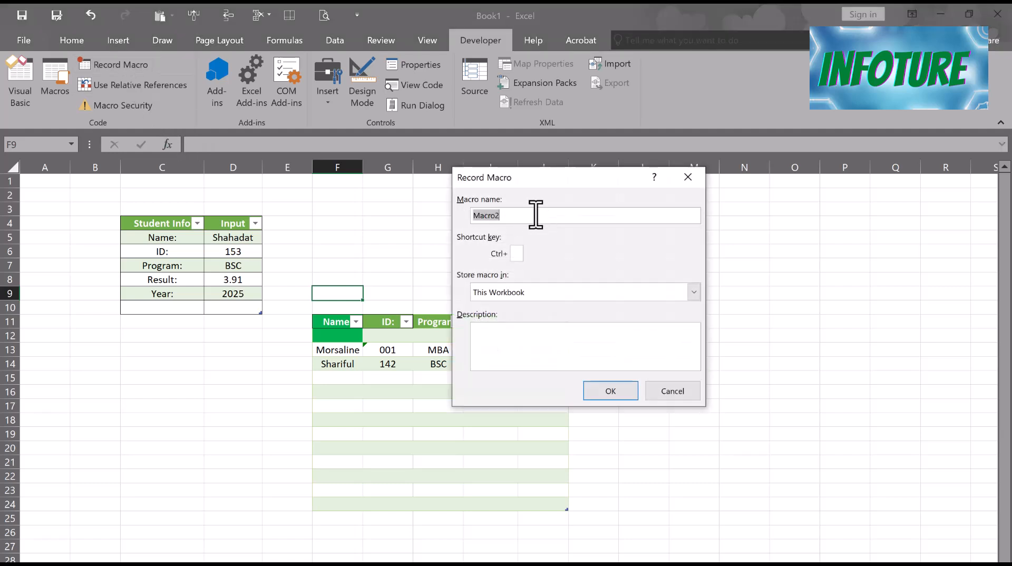
{"action": "type", "text": "Student_info"}
{"action": "left_click", "coordinate": [517, 253]}
{"action": "type", "text": "I"}
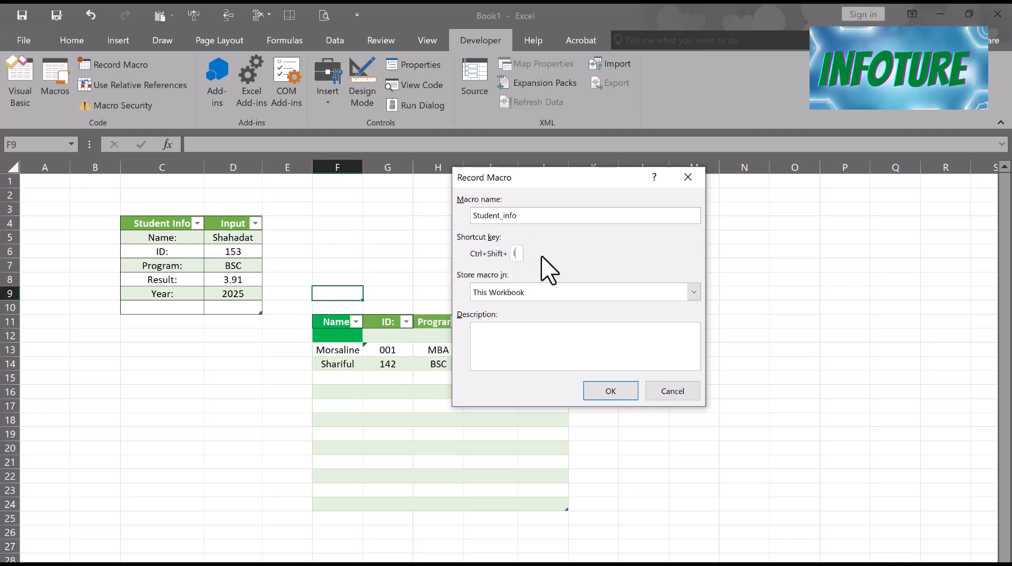
{"action": "left_click", "coordinate": [600, 391]}
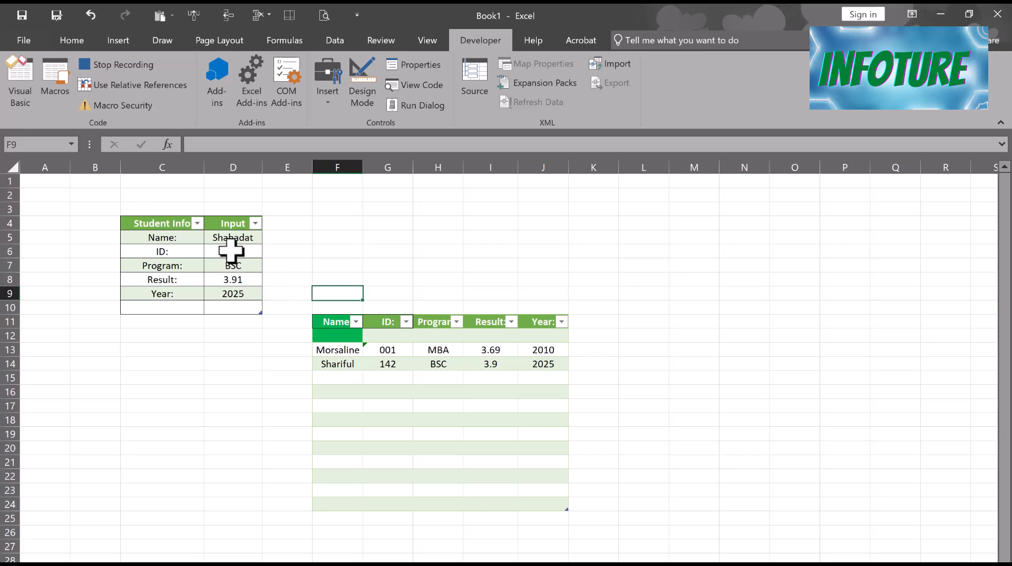
- Copy the entries in D5:D9 and paste them across row 12 from F12 using Paste Special with Values and Transpose
{"action": "left_click_drag", "start_coordinate": [235, 237], "coordinate": [229, 290]}
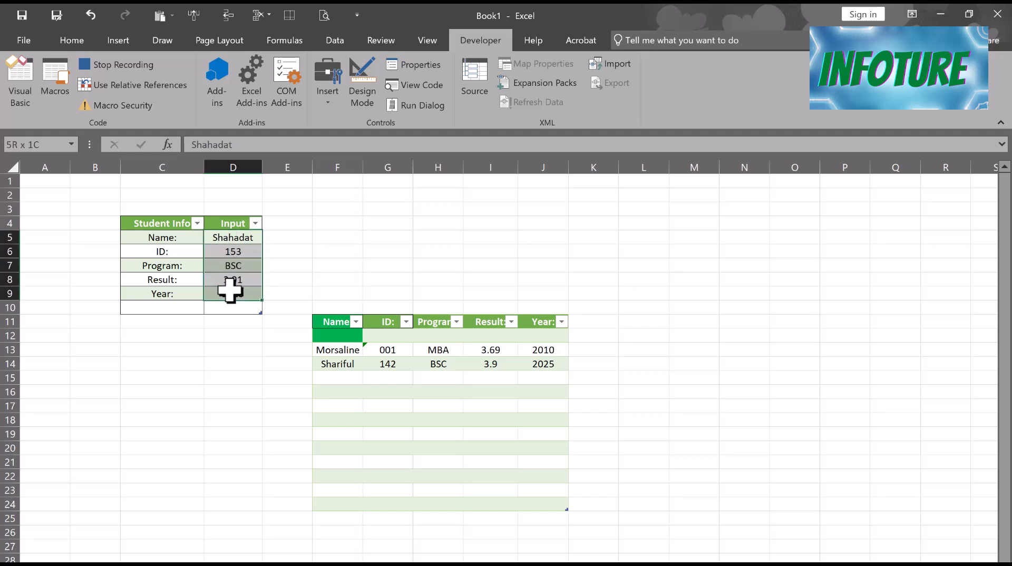
{"action": "right_click", "coordinate": [229, 238]}
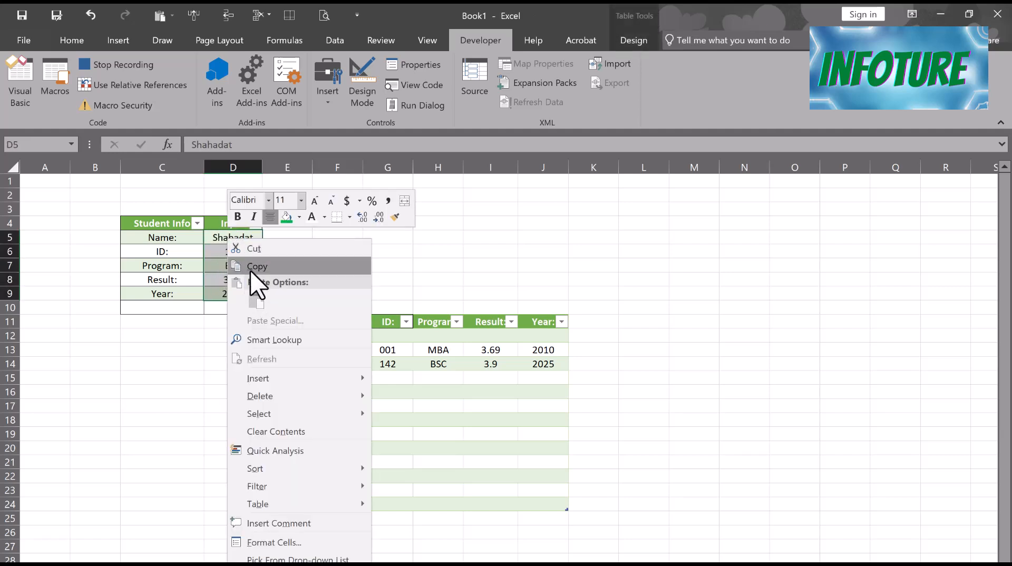
{"action": "left_click", "coordinate": [249, 266]}
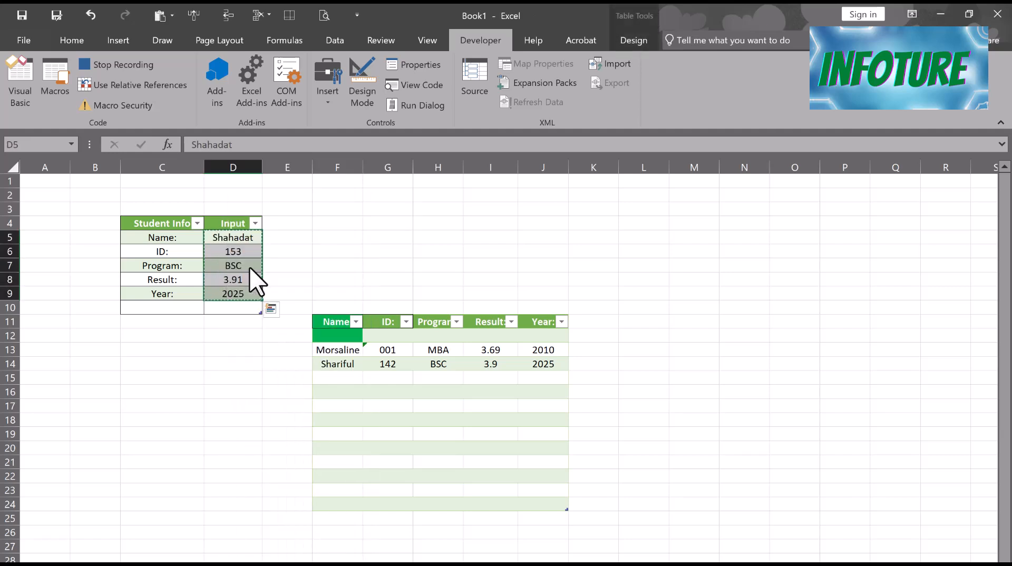
{"action": "left_click", "coordinate": [334, 332]}
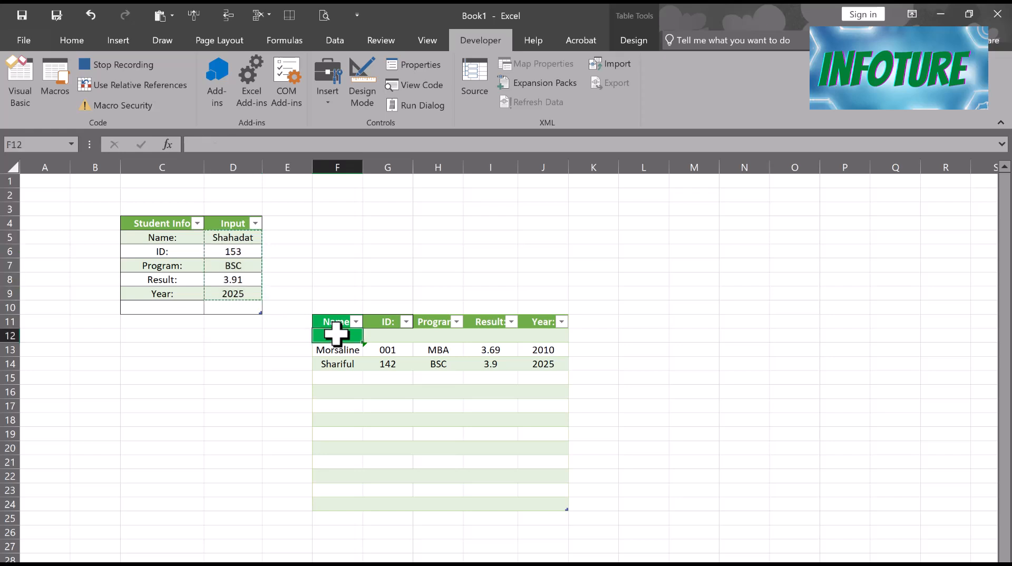
{"action": "left_click", "coordinate": [72, 38]}
{"action": "left_click", "coordinate": [29, 105]}
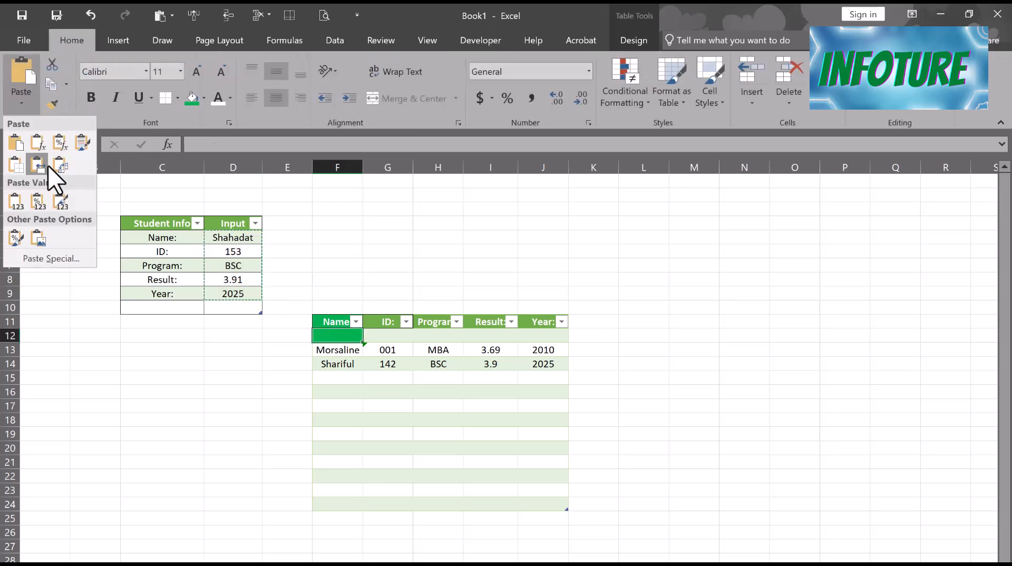
{"action": "left_click", "coordinate": [39, 260]}
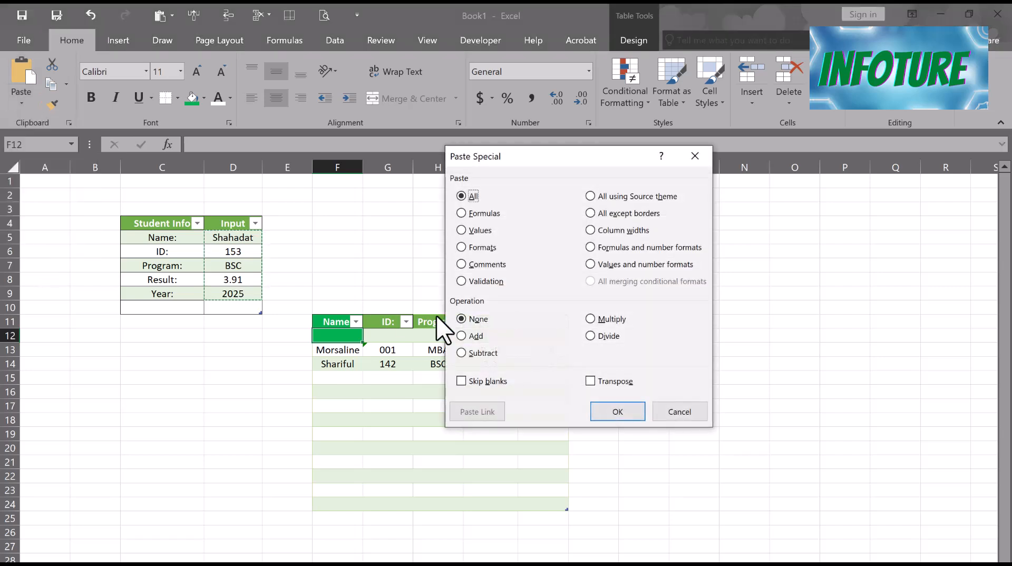
{"action": "left_click", "coordinate": [464, 231]}
{"action": "left_click", "coordinate": [591, 381]}
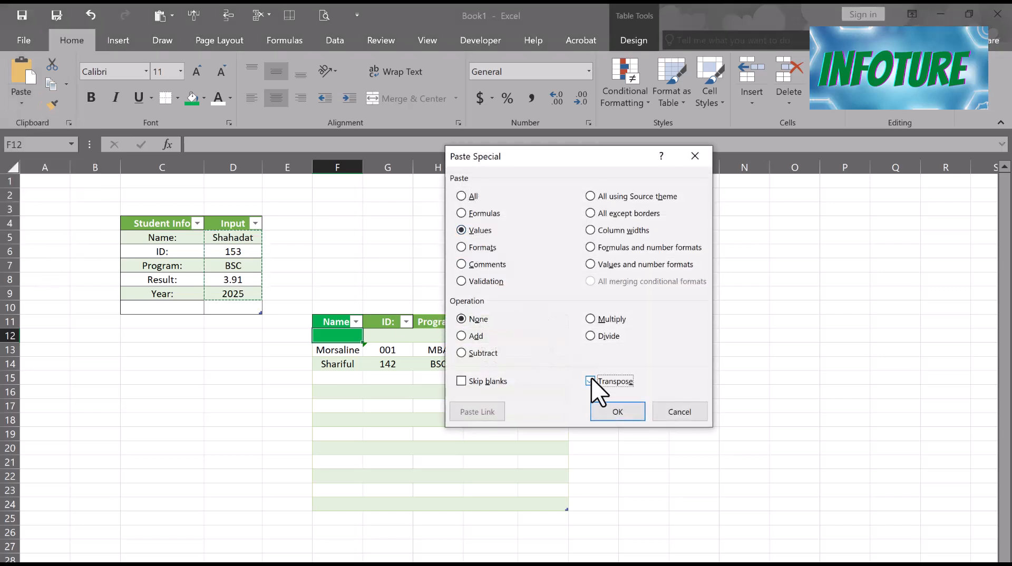
{"action": "left_click", "coordinate": [607, 409]}
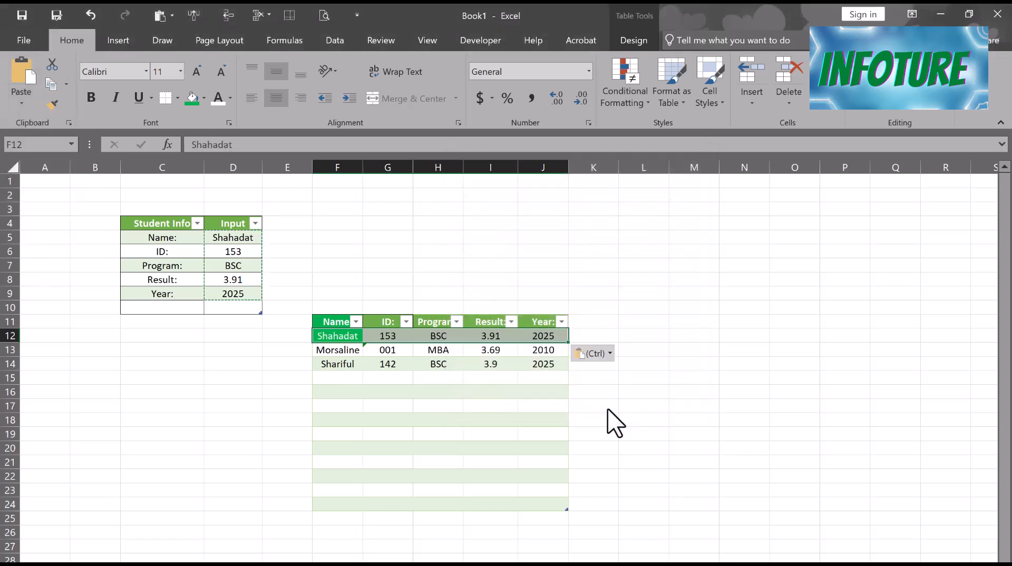
{"action": "left_click", "coordinate": [648, 422]}
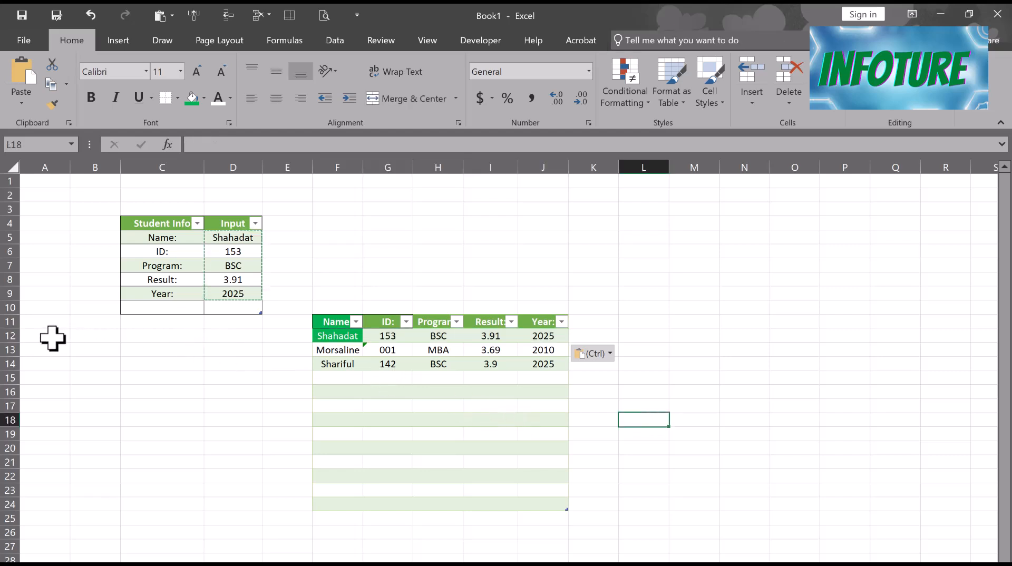
- Insert a new blank worksheet row at row 12, above the record just pasted, and select F12
{"action": "right_click", "coordinate": [6, 336]}
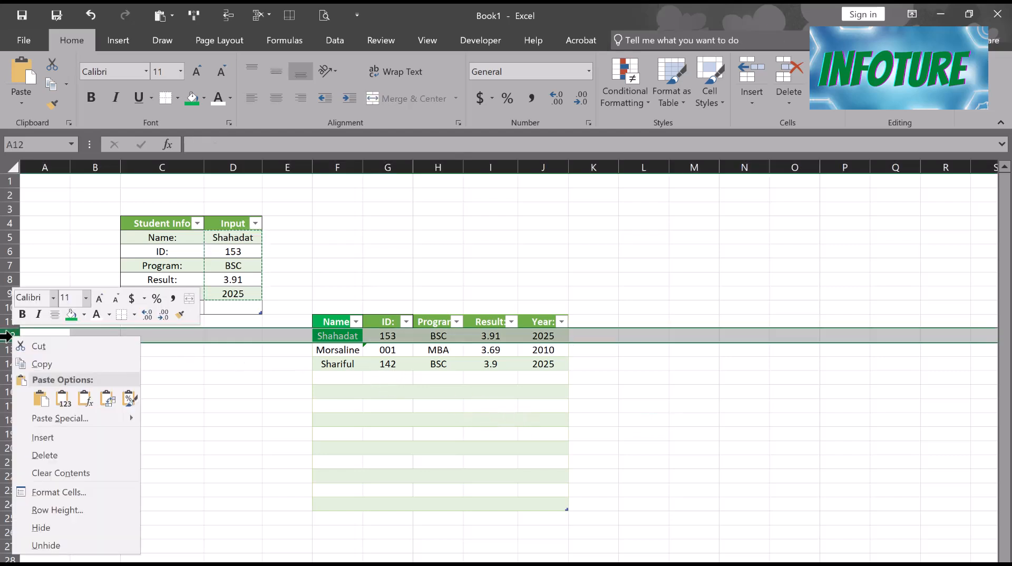
{"action": "left_click", "coordinate": [55, 437]}
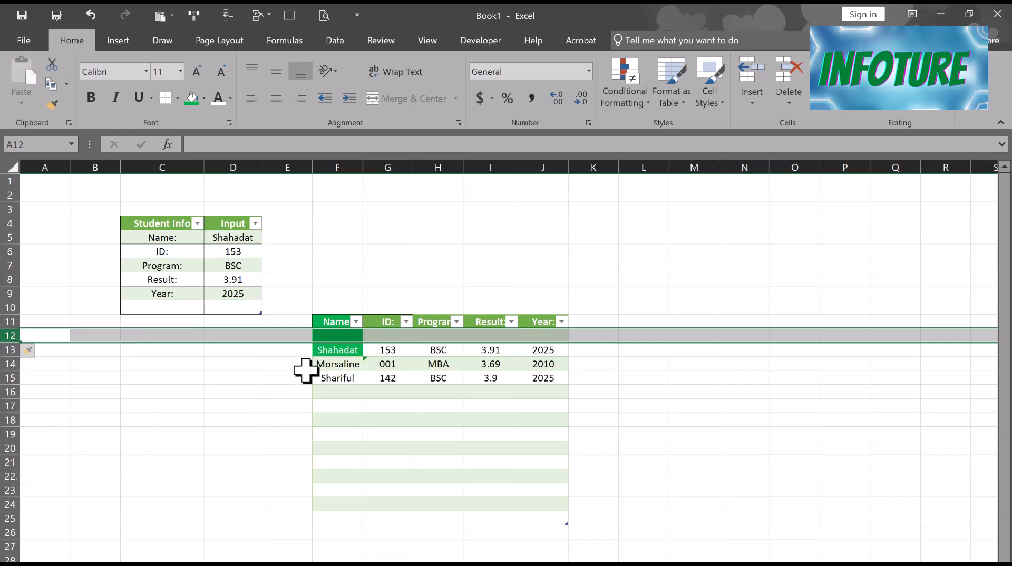
{"action": "left_click", "coordinate": [328, 335]}
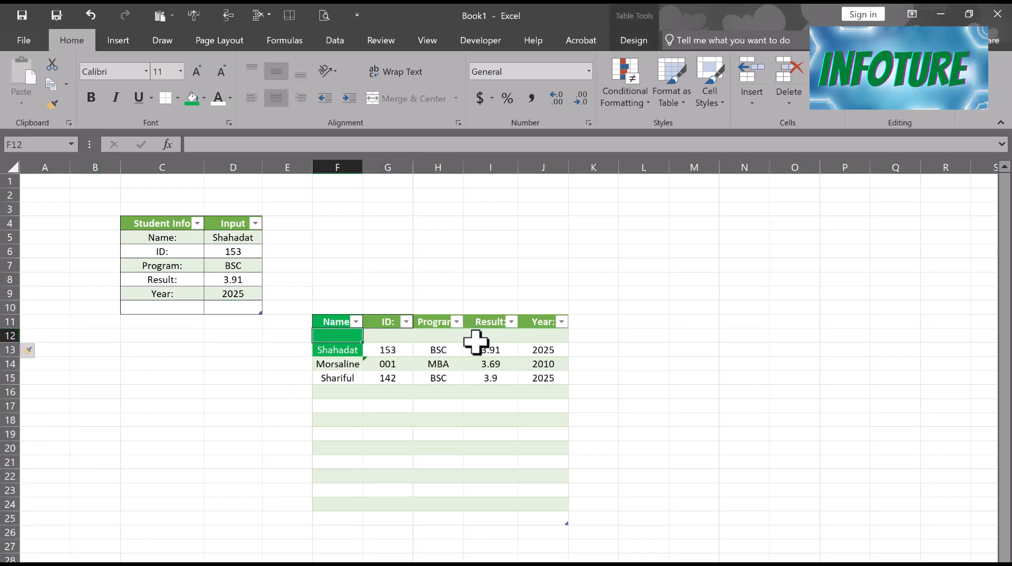
- Empty the input cells D5:D9 and stop recording the macro with D5 selected
{"action": "left_click_drag", "start_coordinate": [235, 238], "coordinate": [235, 293]}
{"action": "key", "text": "Delete"}
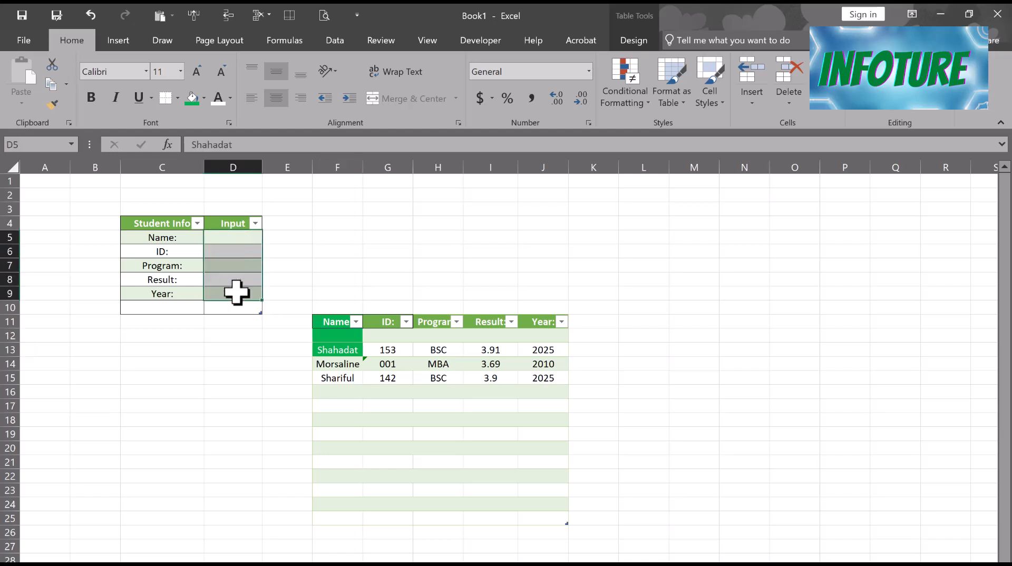
{"action": "left_click", "coordinate": [240, 238]}
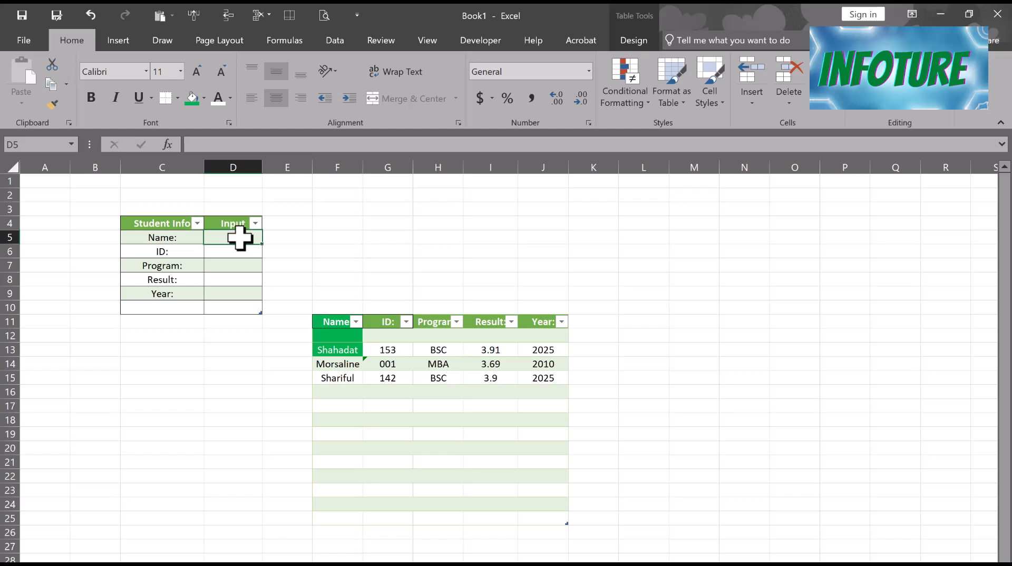
{"action": "left_click", "coordinate": [482, 41]}
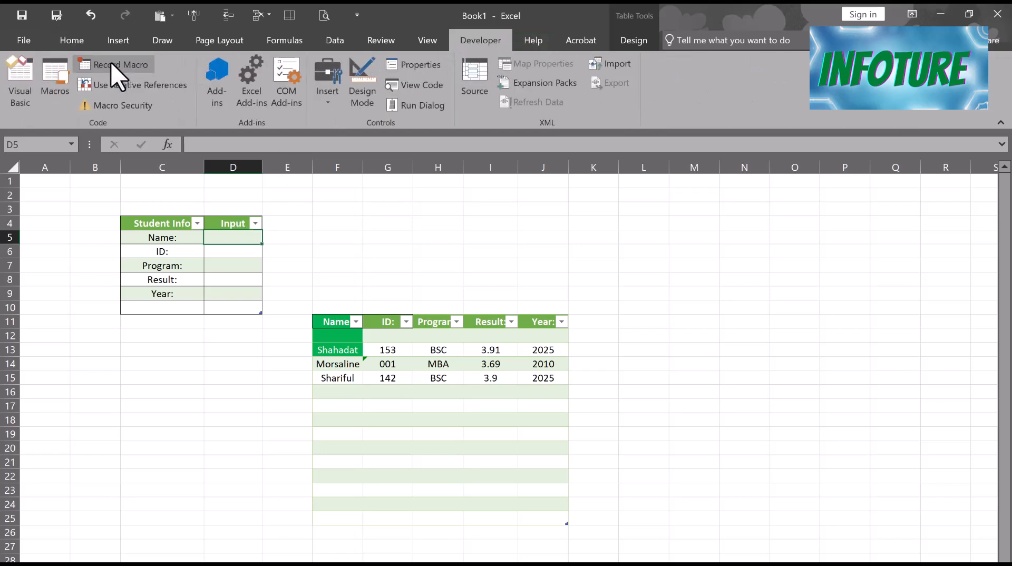
{"action": "left_click", "coordinate": [111, 64]}
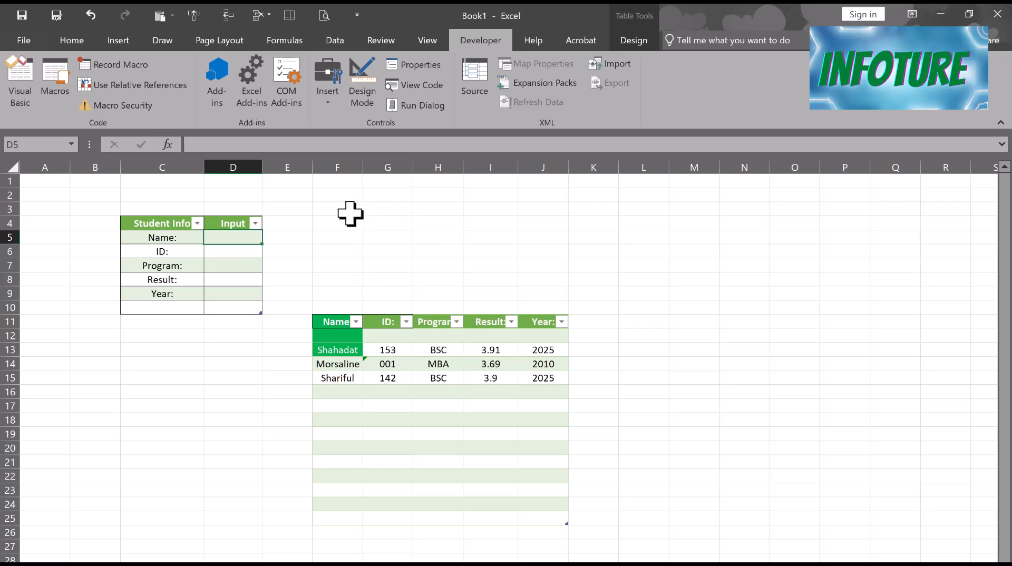
- Insert a Form Controls button above the record table, spanning about F4:H6, and assign the Student_info macro to it
{"action": "left_click", "coordinate": [336, 197]}
{"action": "left_click", "coordinate": [328, 105]}
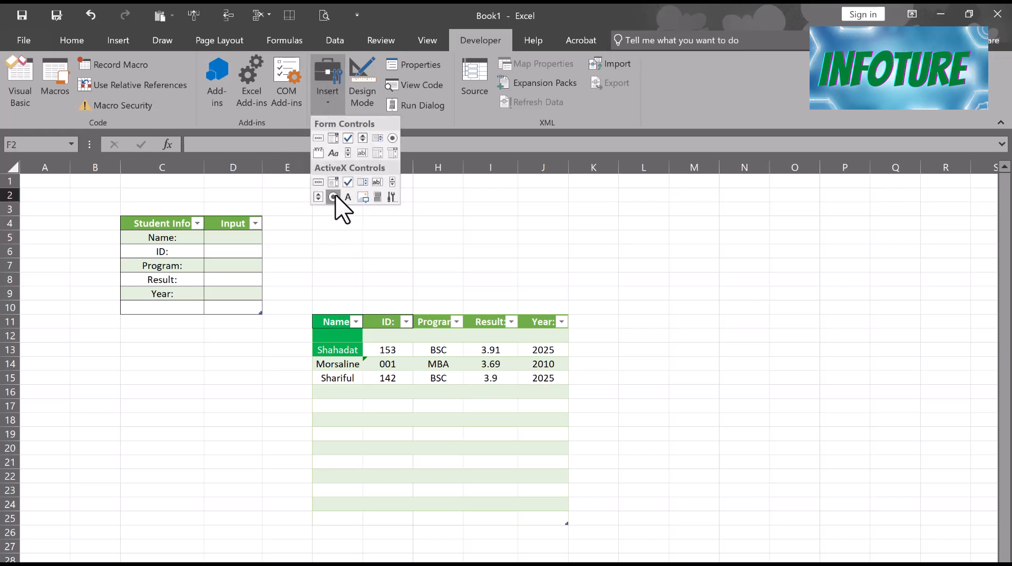
{"action": "left_click", "coordinate": [320, 135]}
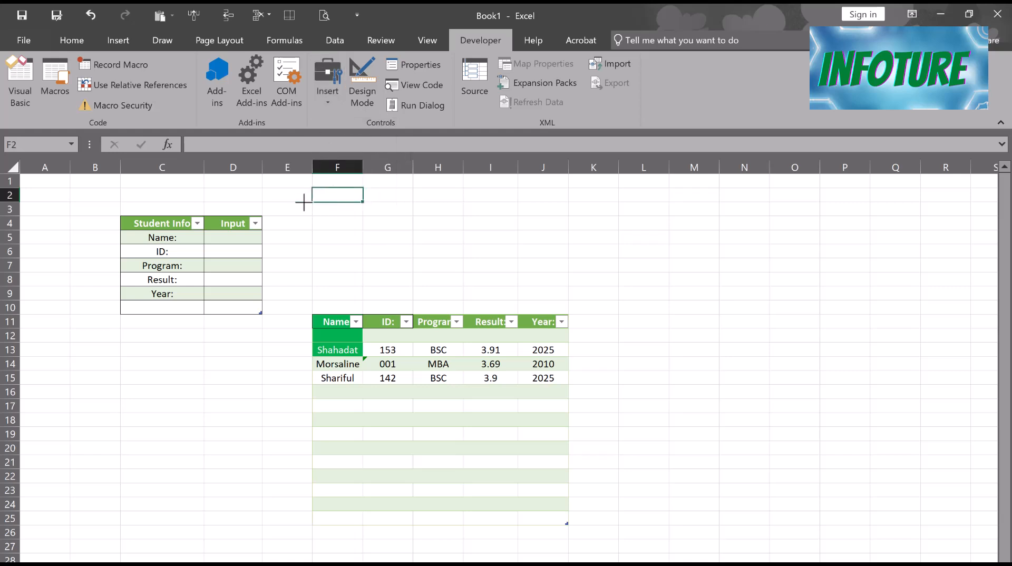
{"action": "left_click_drag", "start_coordinate": [313, 211], "coordinate": [454, 250]}
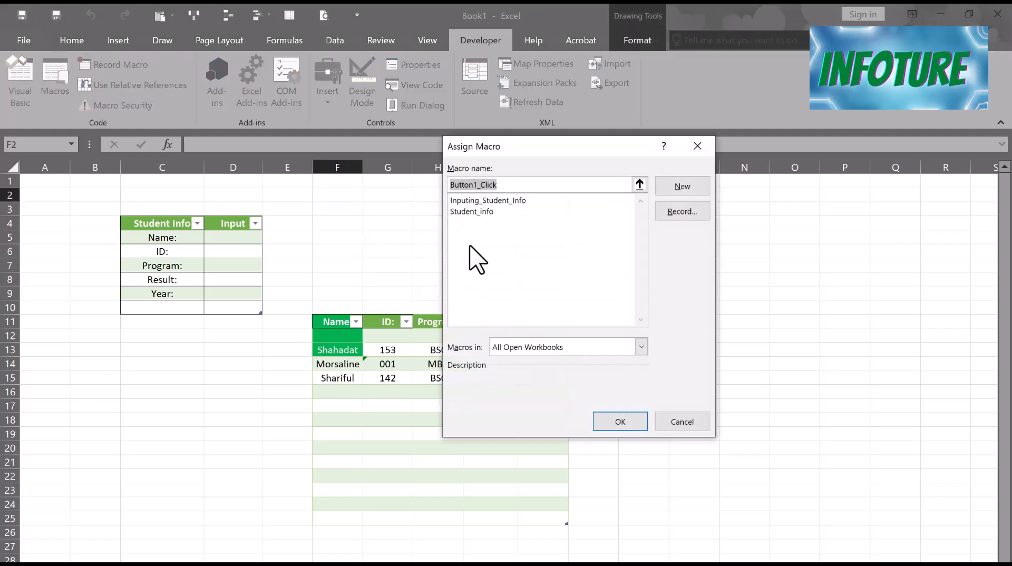
{"action": "left_click", "coordinate": [473, 213]}
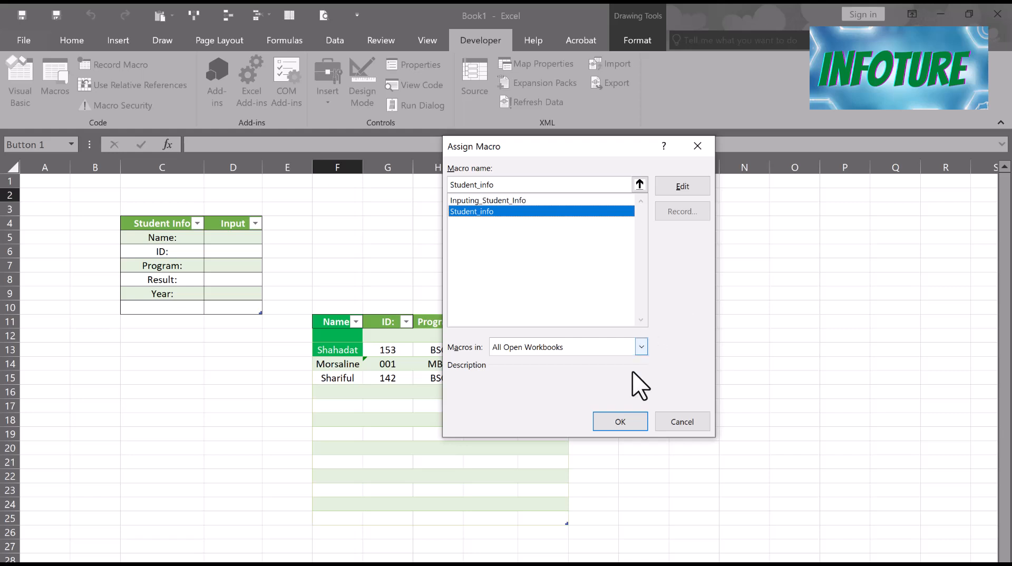
{"action": "left_click", "coordinate": [622, 420]}
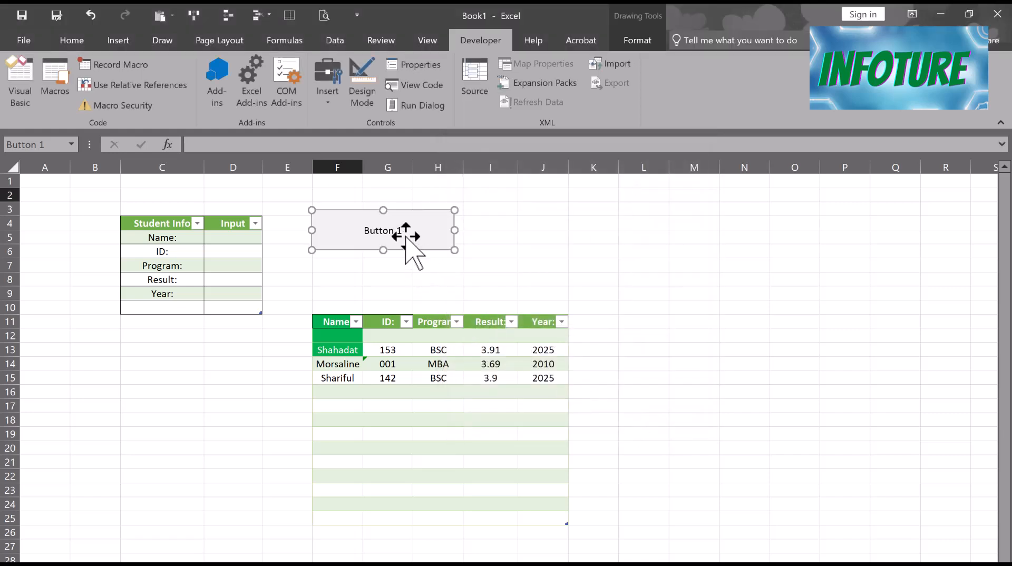
- Replace the new button's label with "Input Student Info In the Table"
{"action": "left_click", "coordinate": [404, 231]}
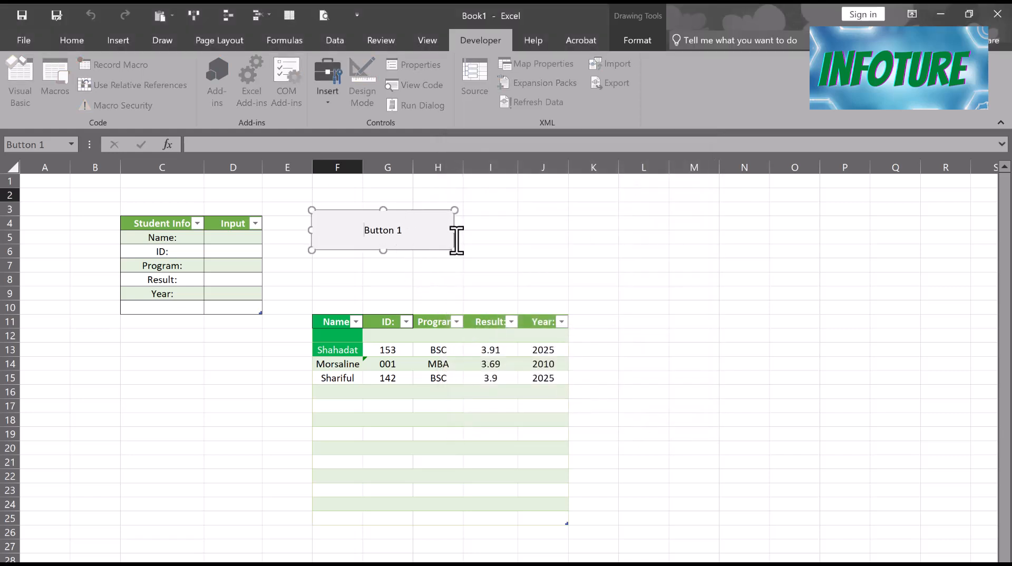
{"action": "key", "text": "Delete"}
{"action": "key", "text": "Delete"}
{"action": "key", "text": "Delete"}
{"action": "key", "text": "Delete"}
{"action": "key", "text": "Delete"}
{"action": "key", "text": "Delete"}
{"action": "key", "text": "Delete"}
{"action": "key", "text": "Delete"}
{"action": "type", "text": "Input Student Info In the "}
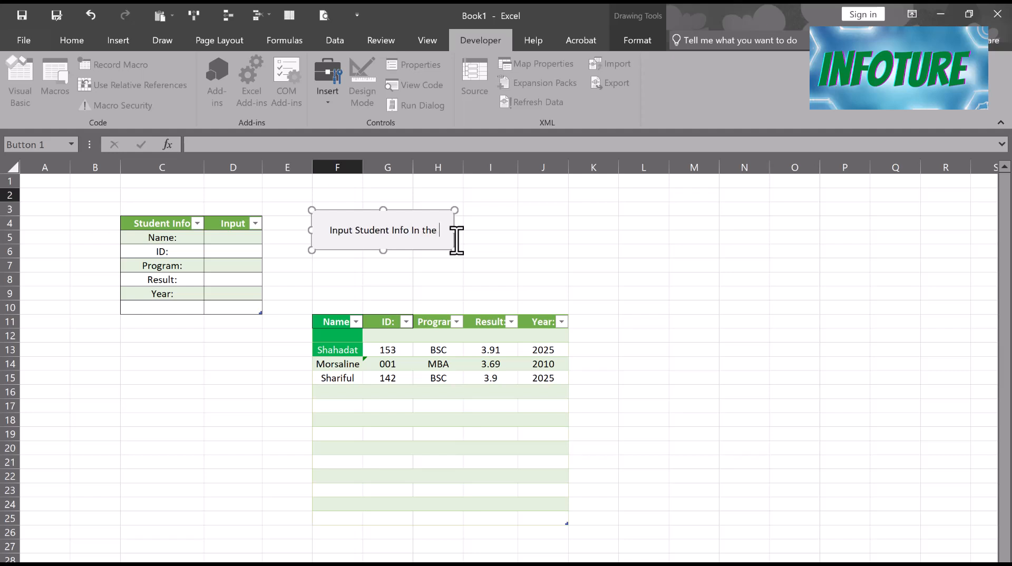
{"action": "type", "text": "Tabel"}
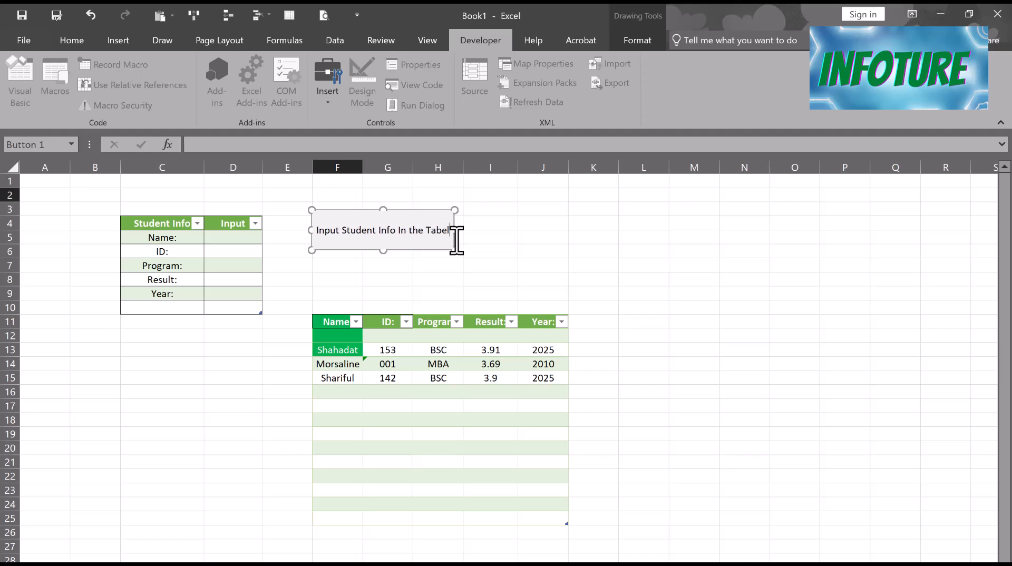
{"action": "key", "text": "BackSpace"}
{"action": "key", "text": "BackSpace"}
{"action": "type", "text": "le"}
{"action": "left_click", "coordinate": [685, 246]}
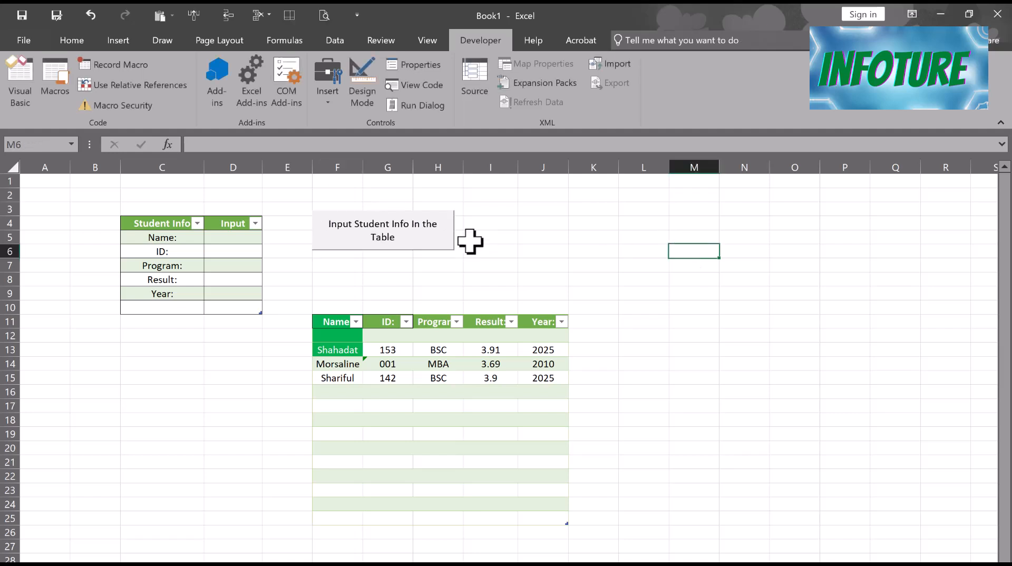
- Widen the button into column I so its label fits on one line, and extend its upper edge to about row 3's top
{"action": "right_click", "coordinate": [413, 226]}
{"action": "key", "text": "Escape"}
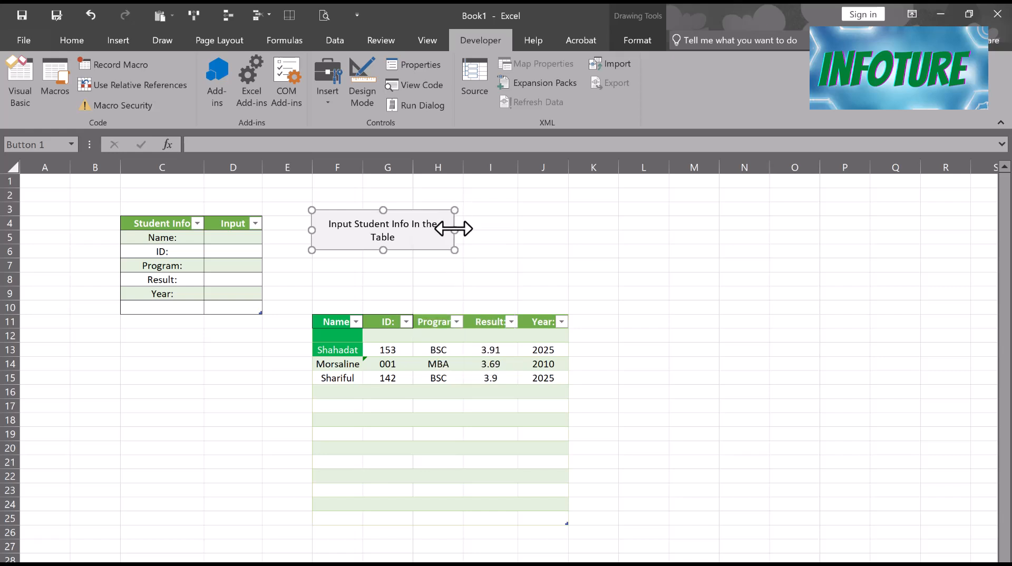
{"action": "left_click_drag", "start_coordinate": [454, 229], "coordinate": [493, 230]}
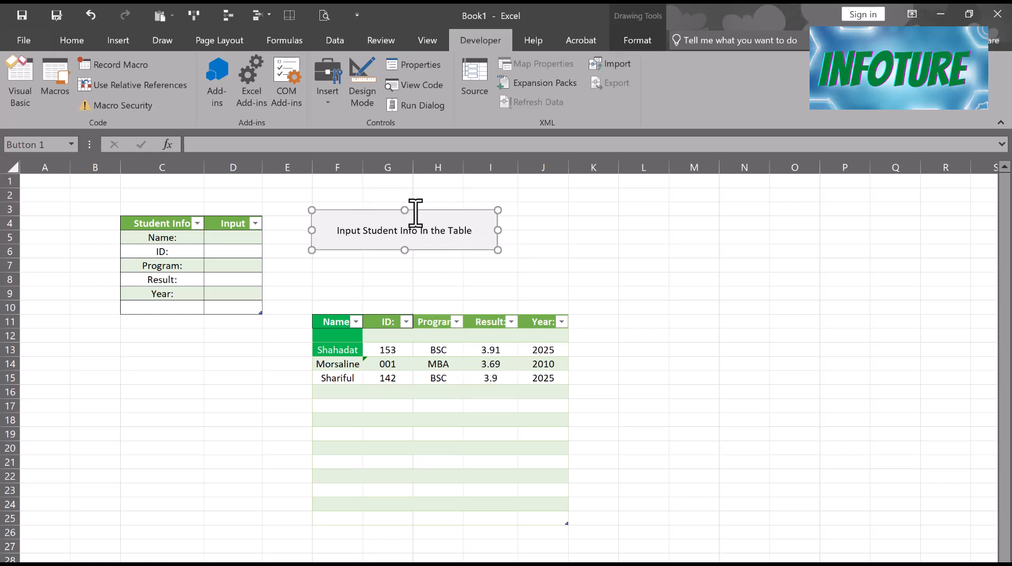
{"action": "left_click_drag", "start_coordinate": [403, 209], "coordinate": [404, 199]}
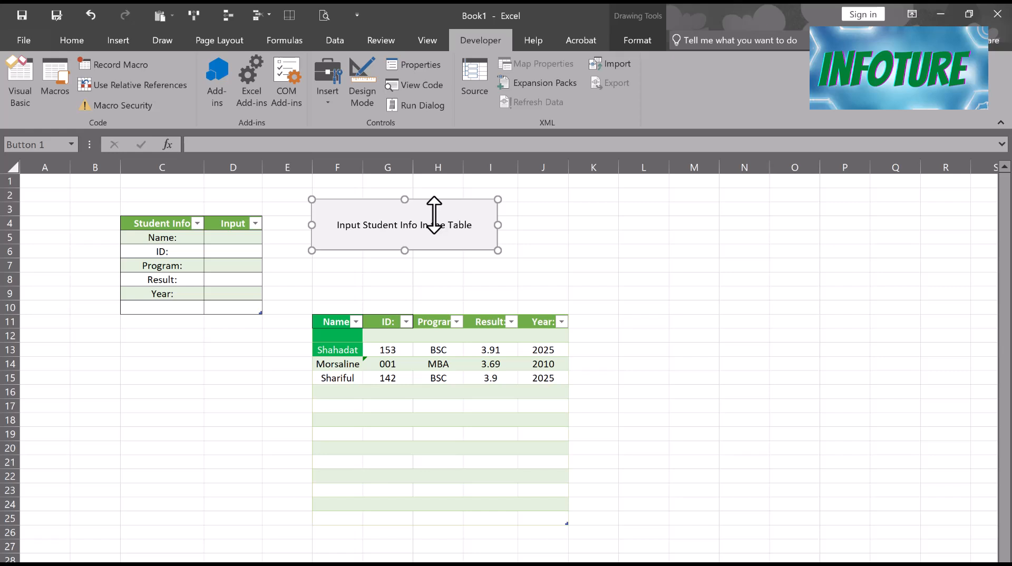
{"action": "left_click", "coordinate": [543, 223]}
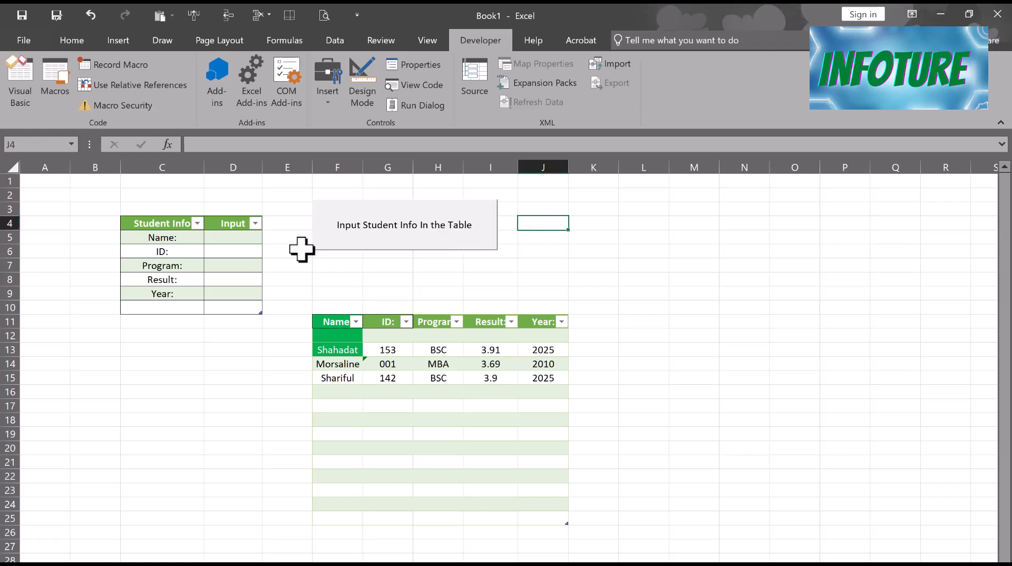
- Fill in the input form D5:D9 with the student's name and ID, program BSC, result 3.92 and year 2025
{"action": "left_click", "coordinate": [228, 265]}
{"action": "left_click", "coordinate": [231, 239]}
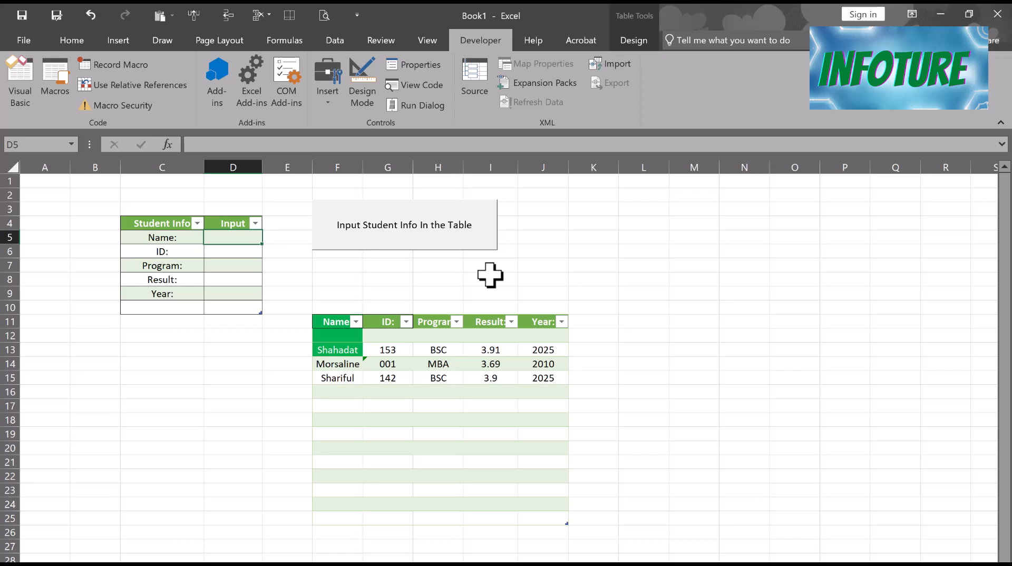
{"action": "type", "text": "Ajoy"}
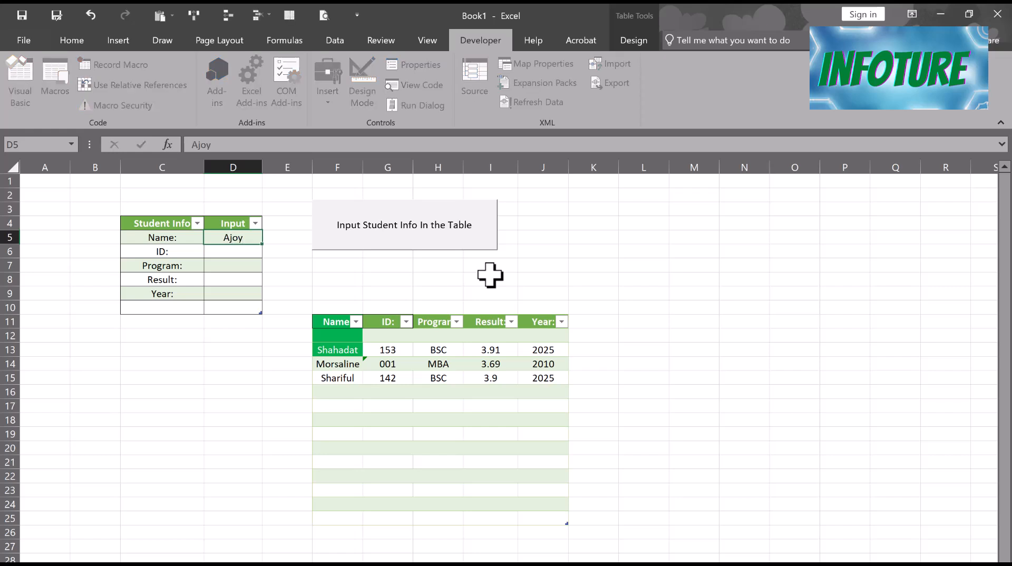
{"action": "key", "text": "Return"}
{"action": "type", "text": "1"}
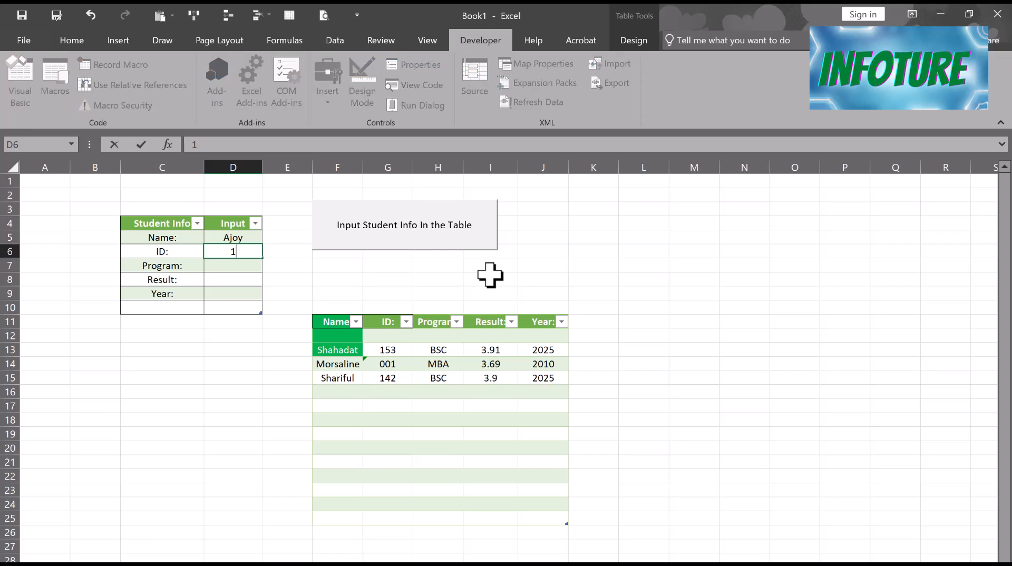
{"action": "type", "text": "51"}
{"action": "key", "text": "Return"}
{"action": "type", "text": "BSC"}
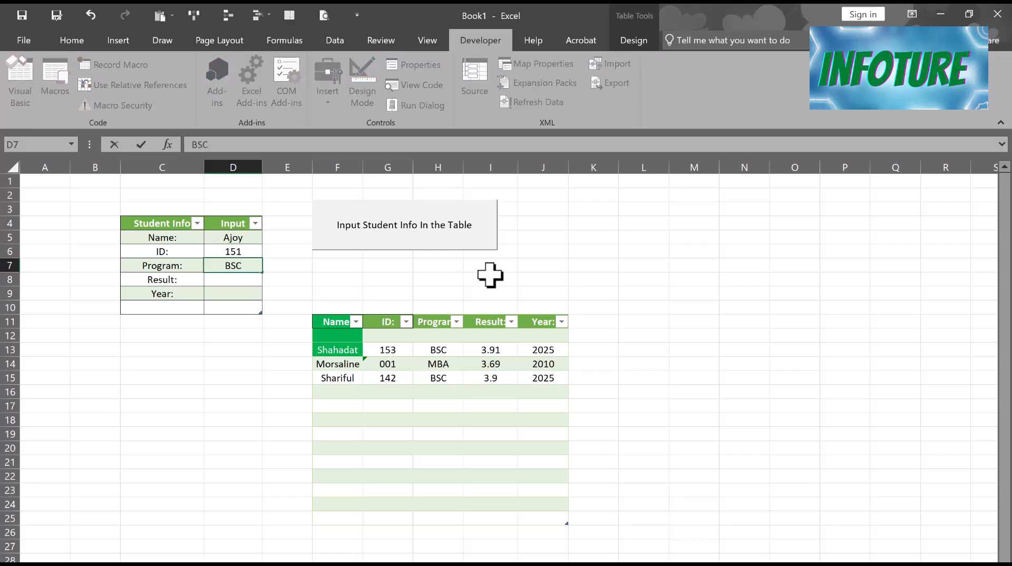
{"action": "key", "text": "Return"}
{"action": "type", "text": "3.92"}
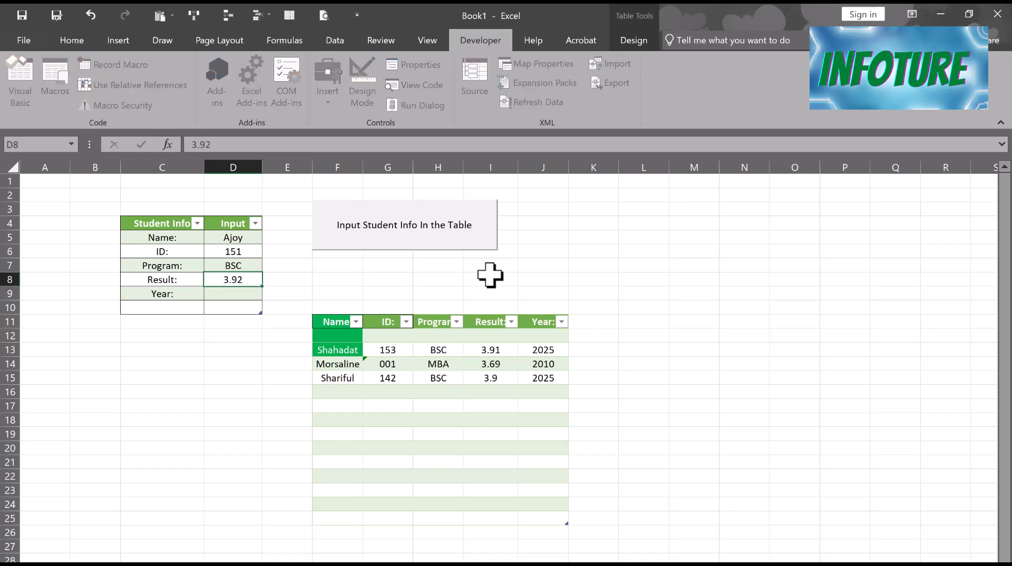
{"action": "key", "text": "Return"}
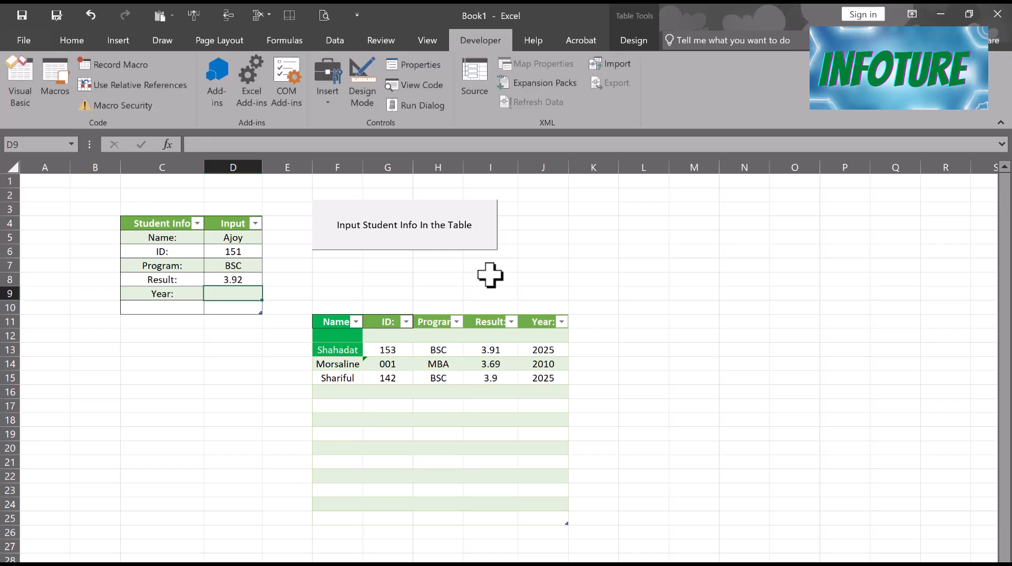
{"action": "type", "text": "2025"}
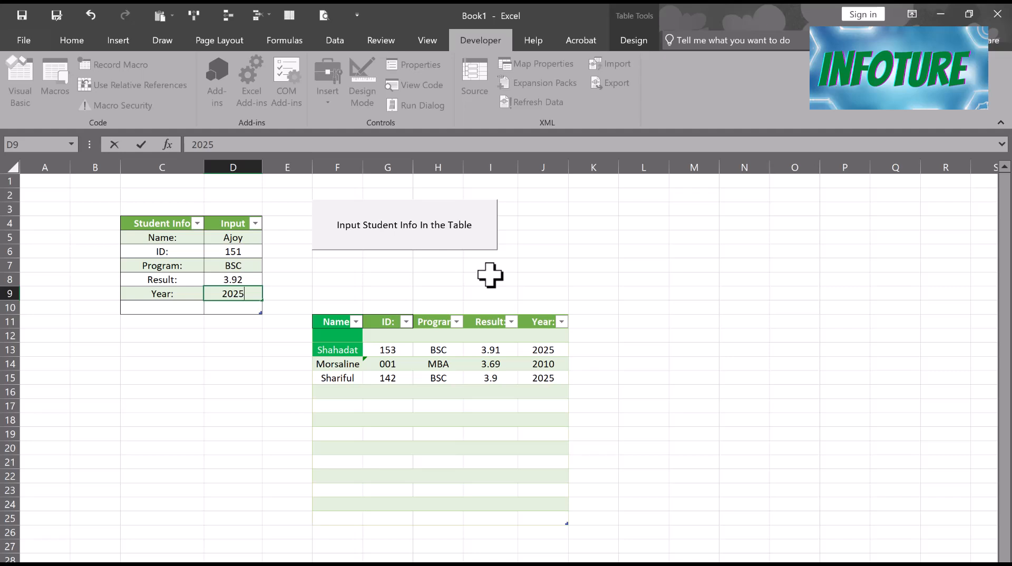
{"action": "key", "text": "Tab"}
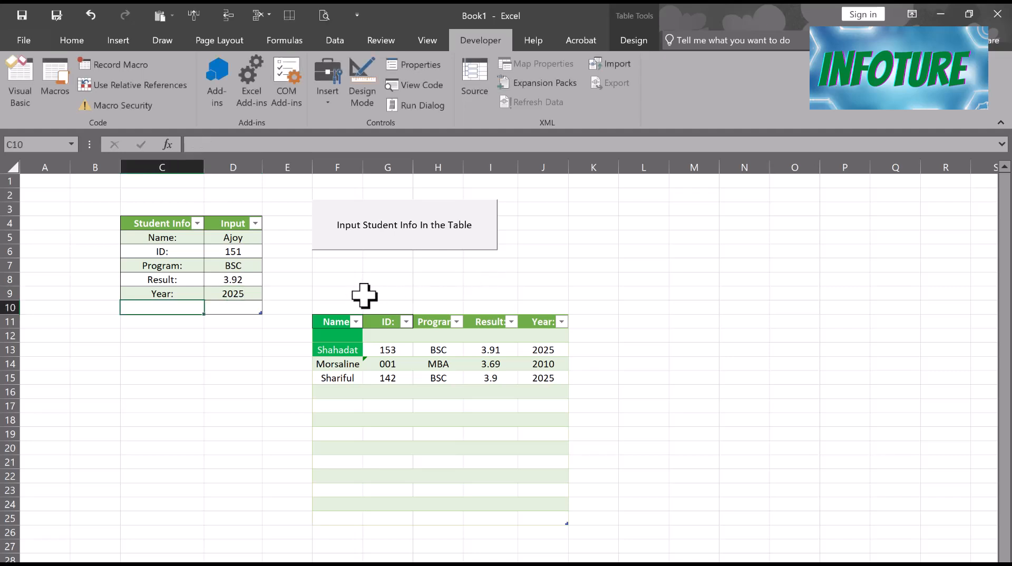
- Run the macro with the sheet's button to transfer the form entries to the record table, and select M10
{"action": "left_click", "coordinate": [403, 236]}
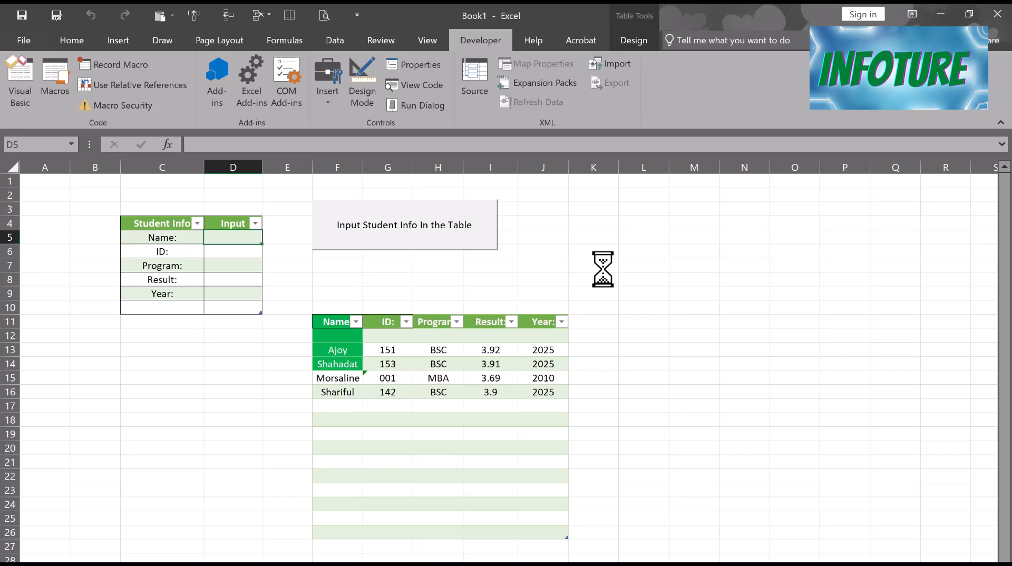
{"action": "left_click", "coordinate": [685, 307]}
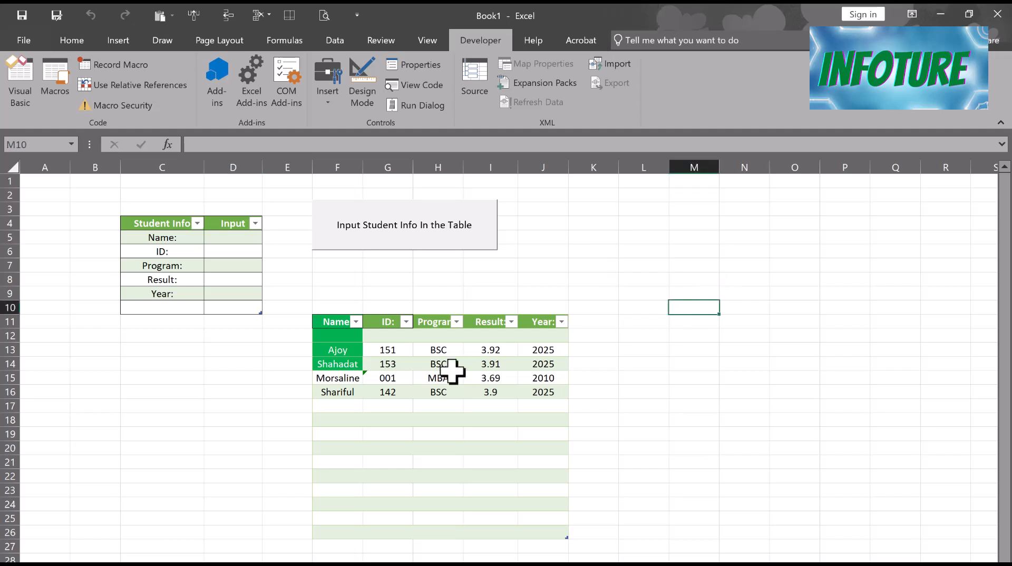